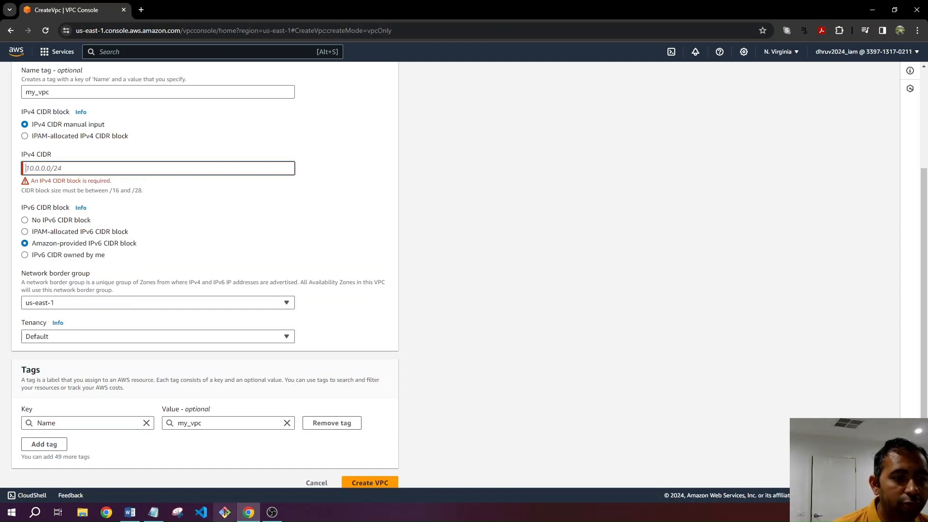
Check the VPC design diagram in the Word document, then create my_vpc with the IPv4 CIDR 10.16.0.0/16
{"action": "left_click", "coordinate": [130, 513]}
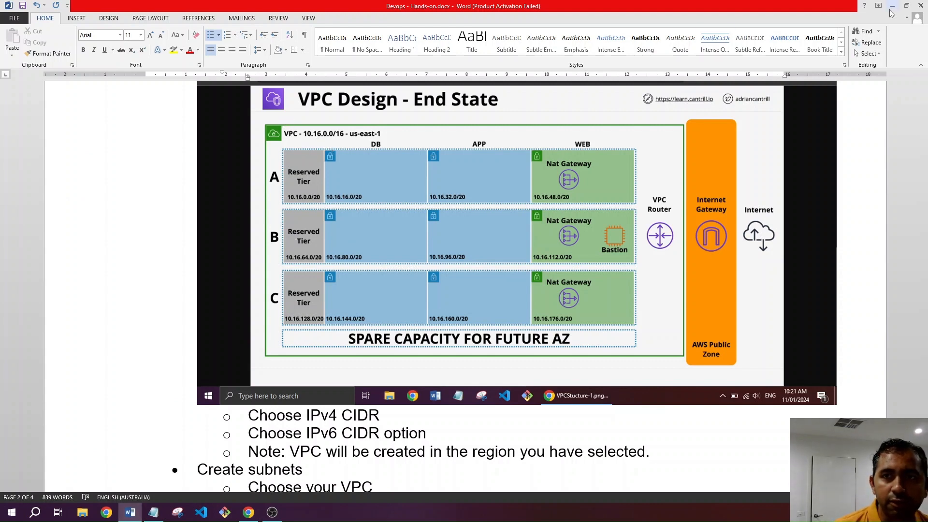
{"action": "left_click_drag", "start_coordinate": [431, 7], "coordinate": [0, 61]}
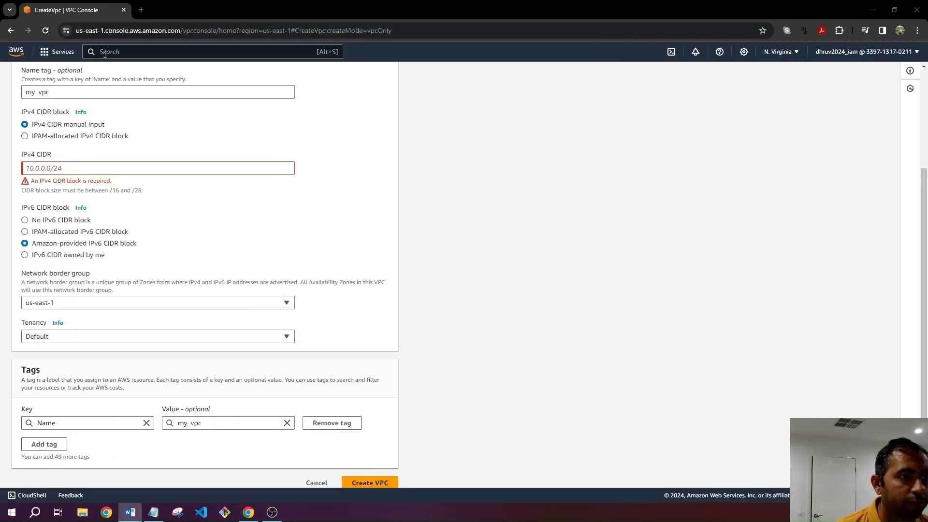
{"action": "left_click", "coordinate": [83, 170]}
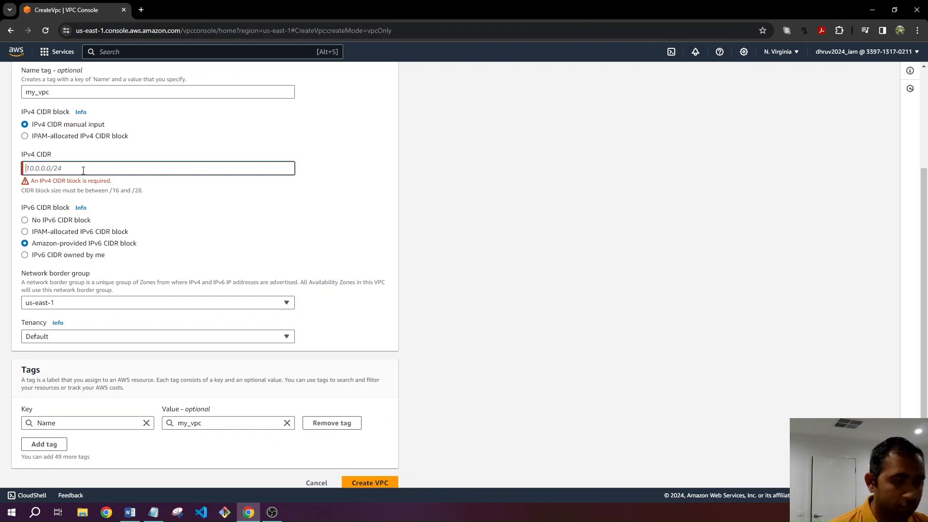
{"action": "type", "text": "10.16.0.0"}
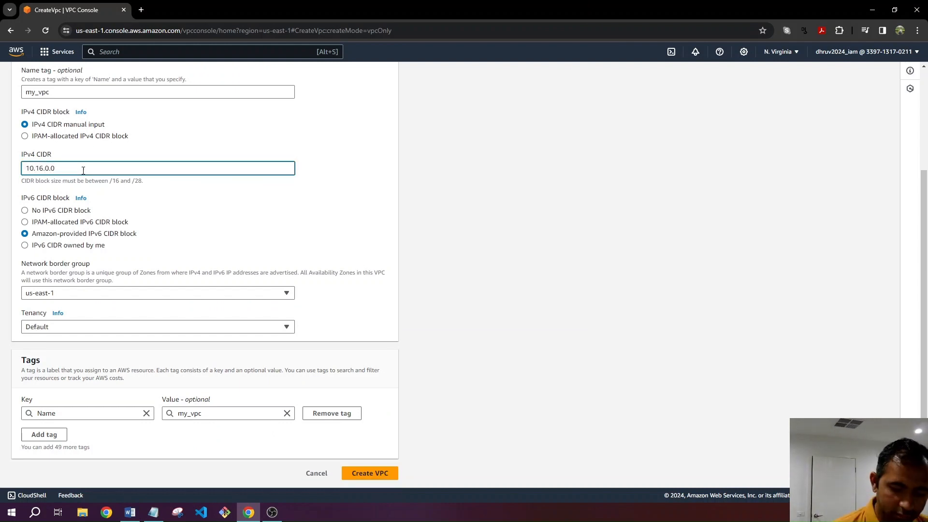
{"action": "type", "text": "/16"}
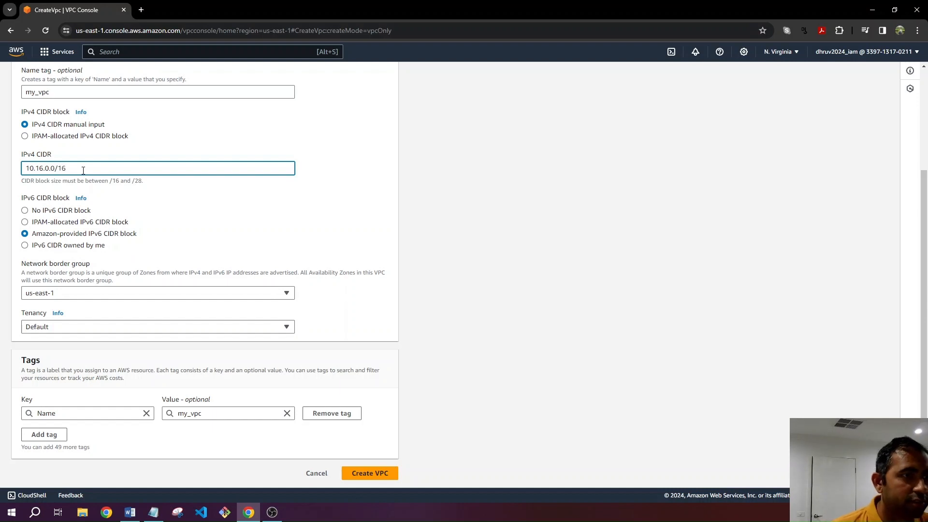
{"action": "left_click", "coordinate": [362, 473]}
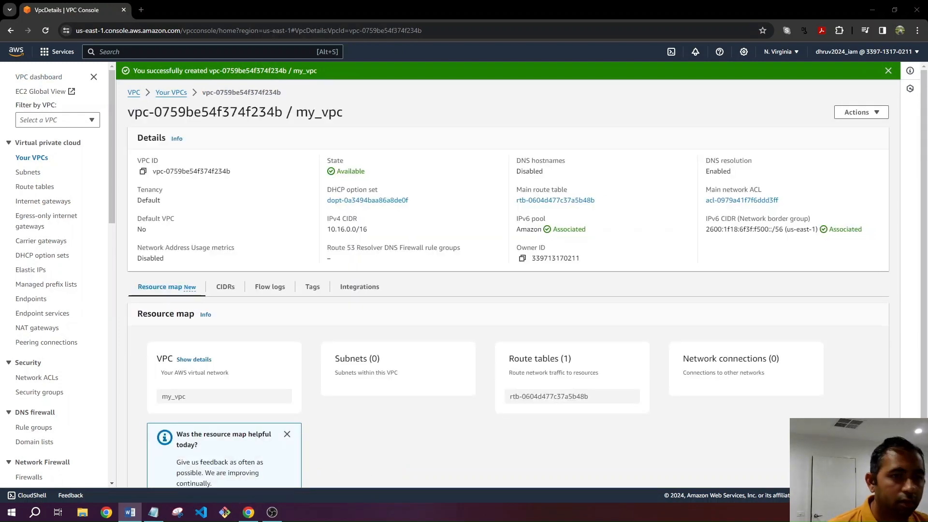
{"action": "left_click", "coordinate": [437, 106]}
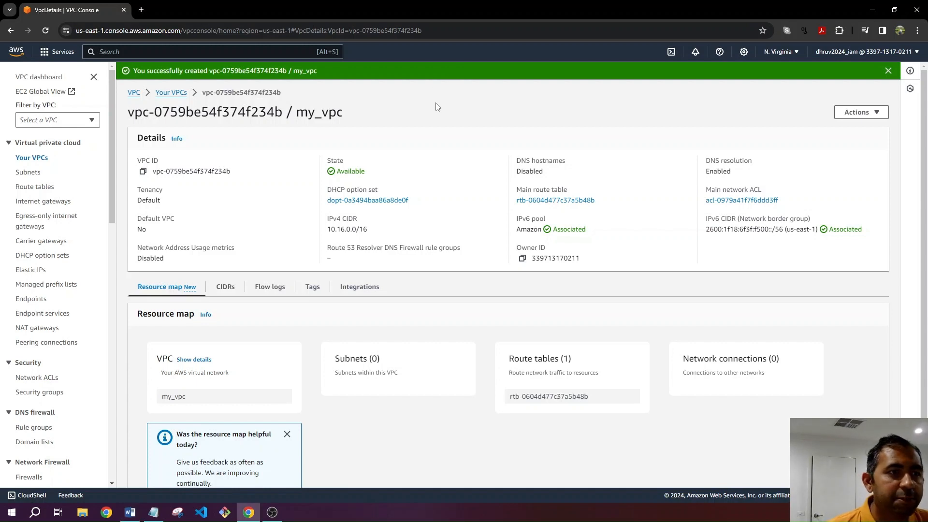
Start creating a subnet and choose my_vpc as its VPC
{"action": "left_click", "coordinate": [30, 176]}
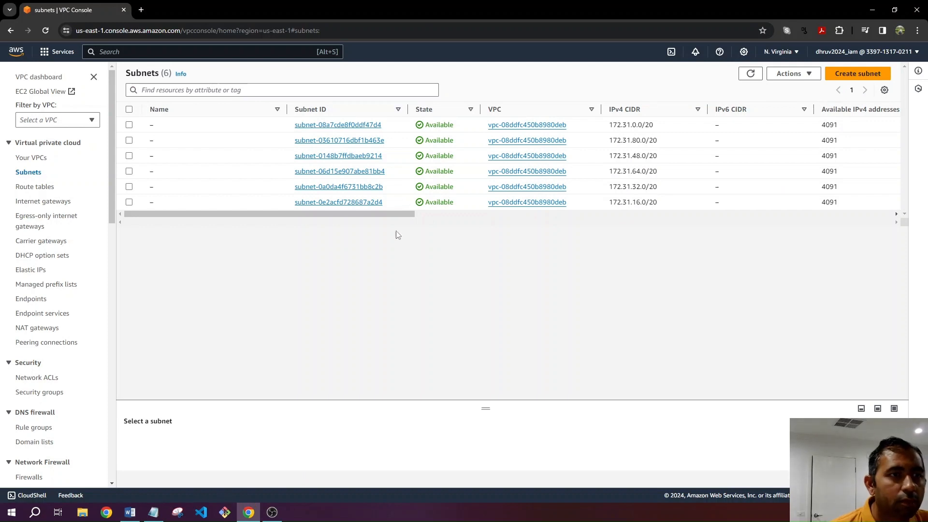
{"action": "left_click", "coordinate": [852, 77]}
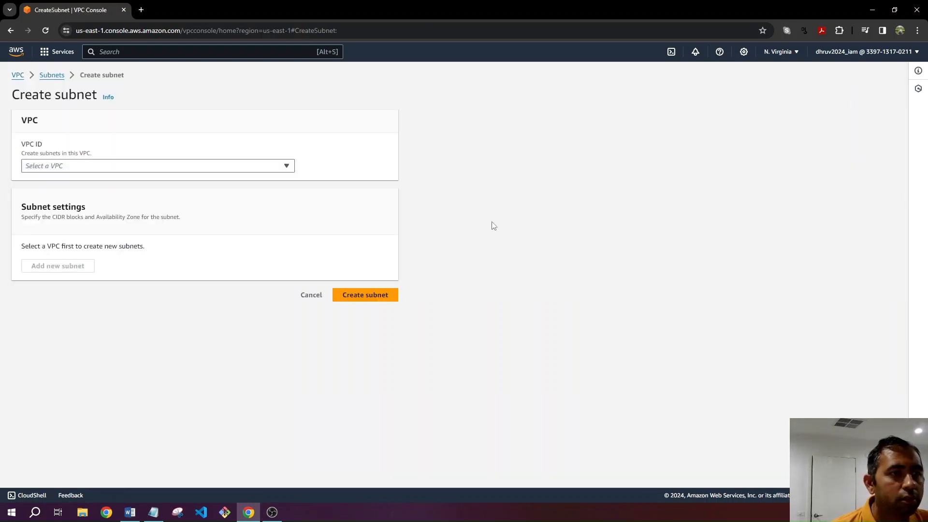
{"action": "left_click", "coordinate": [208, 167]}
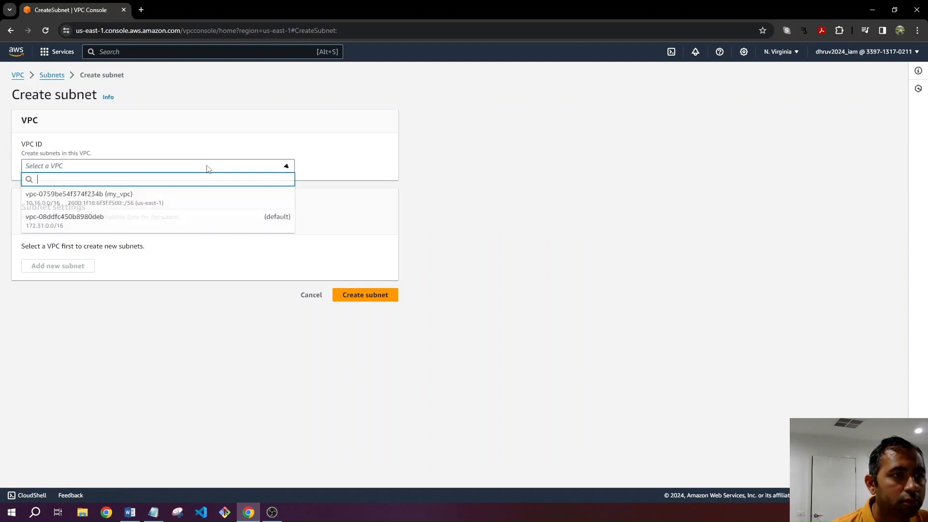
{"action": "left_click", "coordinate": [205, 205]}
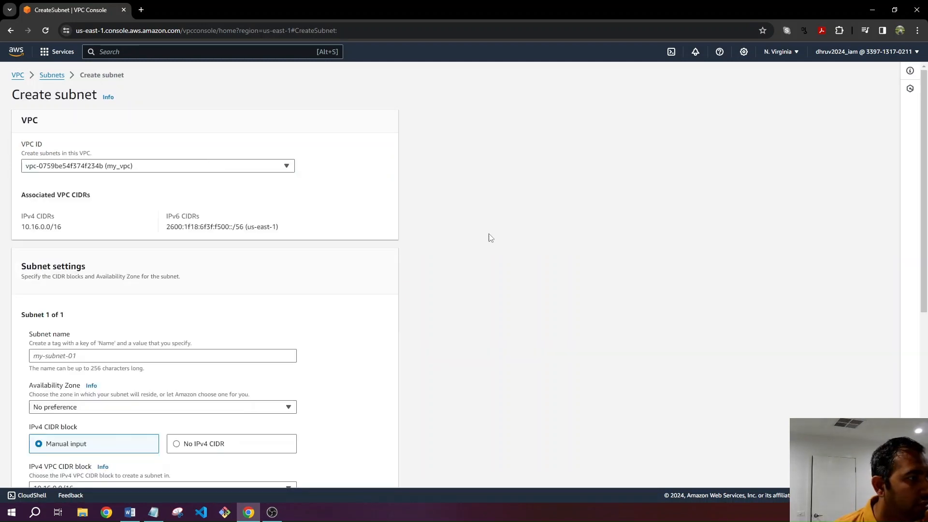
Consult subnets.txt in Notepad and name the first subnet sn-reserved-A
{"action": "key", "text": "alt+Tab"}
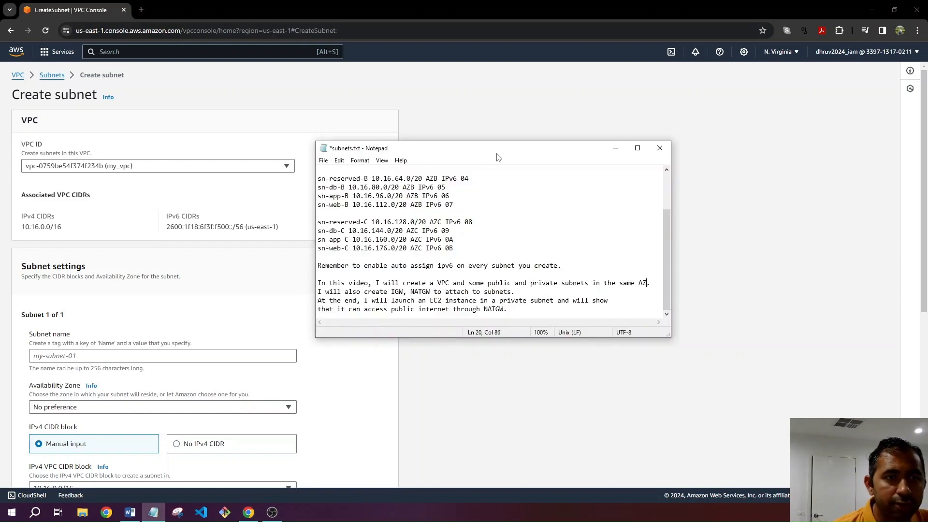
{"action": "left_click_drag", "start_coordinate": [501, 153], "coordinate": [484, 157]}
{"action": "key", "text": "alt+Tab"}
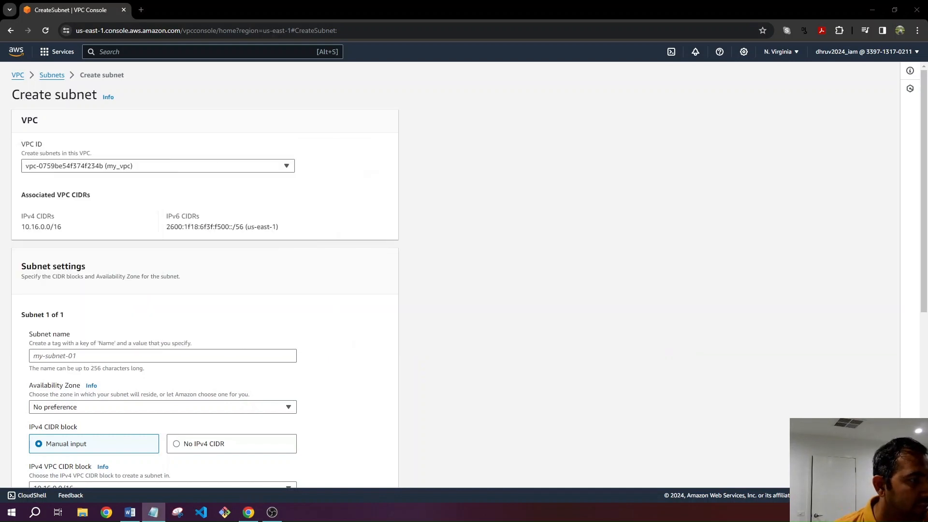
{"action": "scroll", "coordinate": [538, 222], "scroll_direction": "down", "scroll_amount": 3}
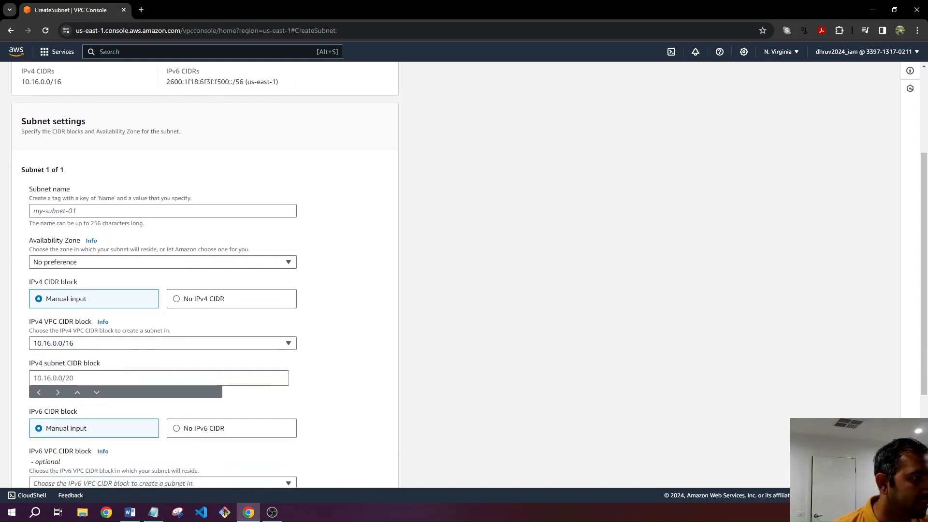
{"action": "key", "text": "alt+Tab"}
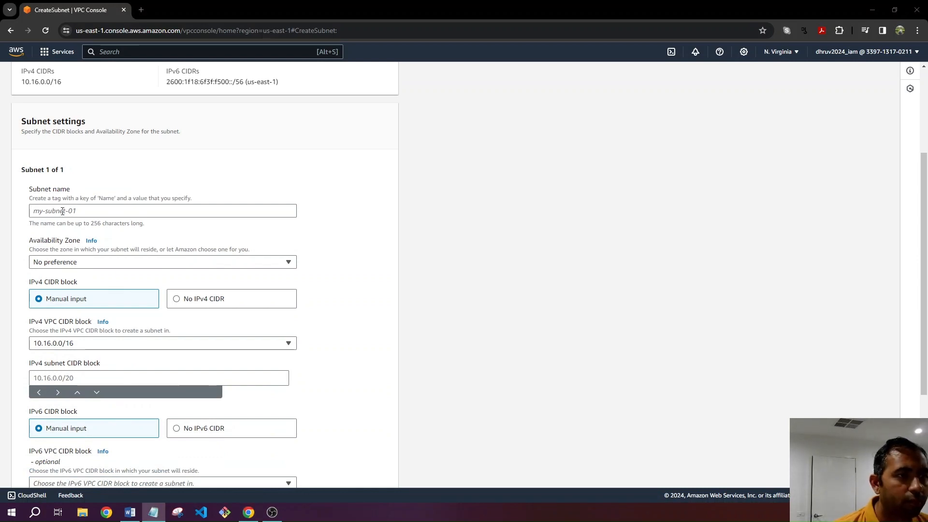
{"action": "left_click", "coordinate": [203, 211]}
{"action": "type", "text": "sn-reserved-A"}
{"action": "left_click", "coordinate": [348, 227]}
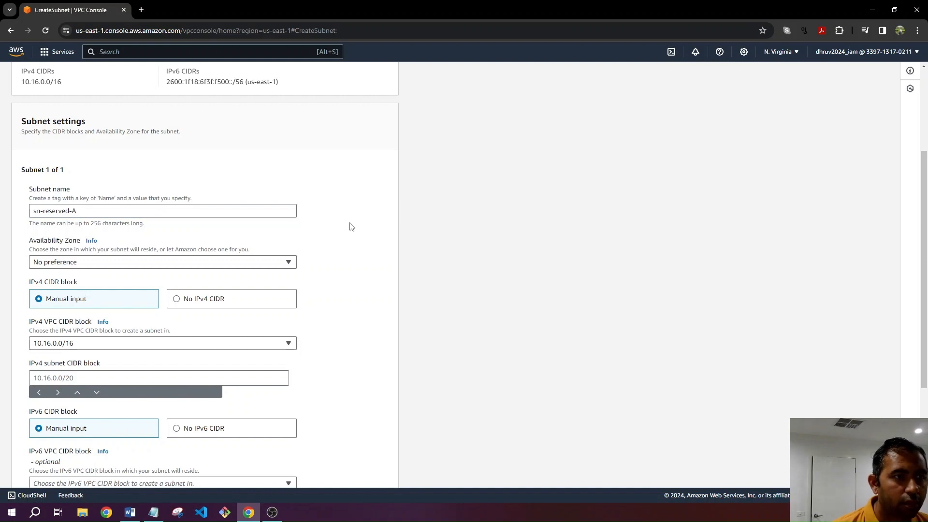
Set the IPv4 subnet CIDR block of sn-reserved-A to 10.16.0.0/20, as listed in the Notepad subnet plan
{"action": "scroll", "coordinate": [351, 227], "scroll_direction": "down", "scroll_amount": 3}
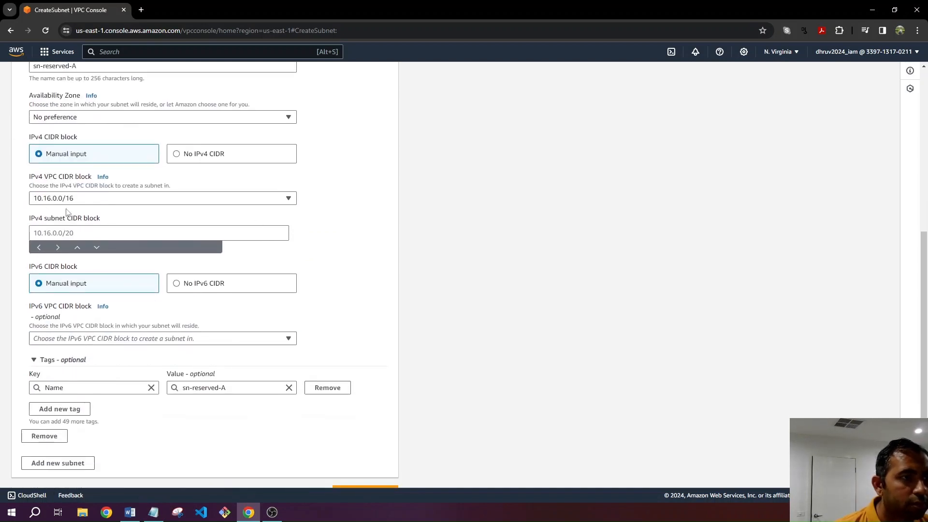
{"action": "left_click", "coordinate": [80, 234]}
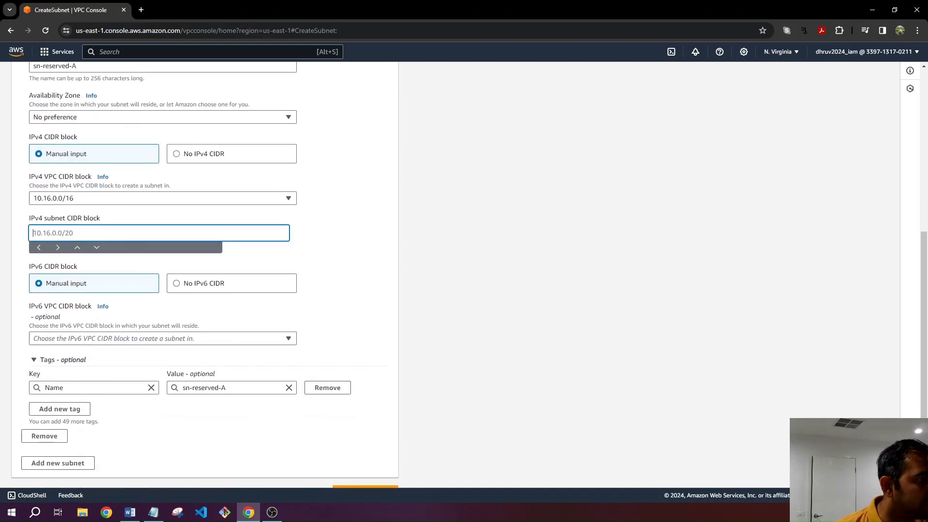
{"action": "key", "text": "alt+Tab"}
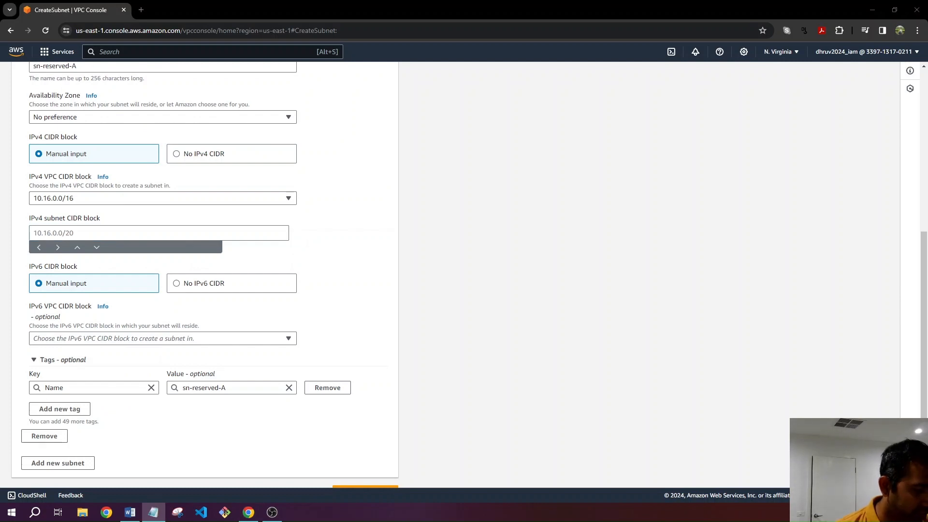
{"action": "left_click", "coordinate": [51, 233]}
{"action": "type", "text": "10.16.0.0/20"}
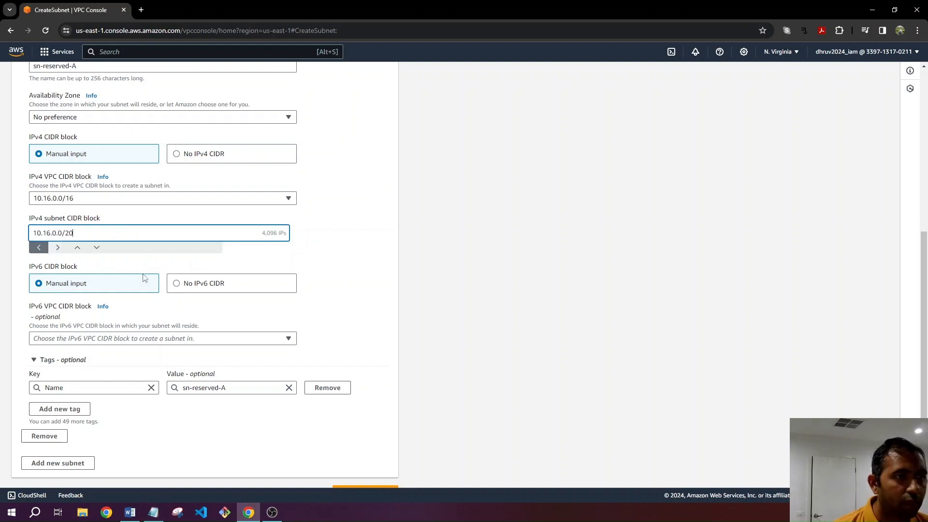
{"action": "left_click", "coordinate": [414, 289]}
Choose the IPv6 VPC CIDR block 2600:1f18:6f3f:f500::/56 for sn-reserved-A and reduce its IPv6 subnet block to /64
{"action": "scroll", "coordinate": [414, 290], "scroll_direction": "down", "scroll_amount": 1}
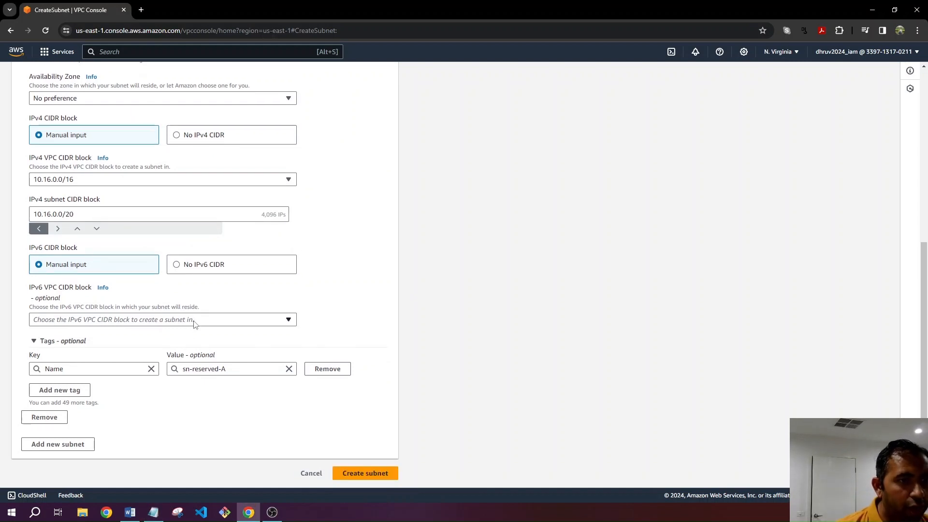
{"action": "left_click", "coordinate": [196, 321]}
{"action": "left_click", "coordinate": [195, 335]}
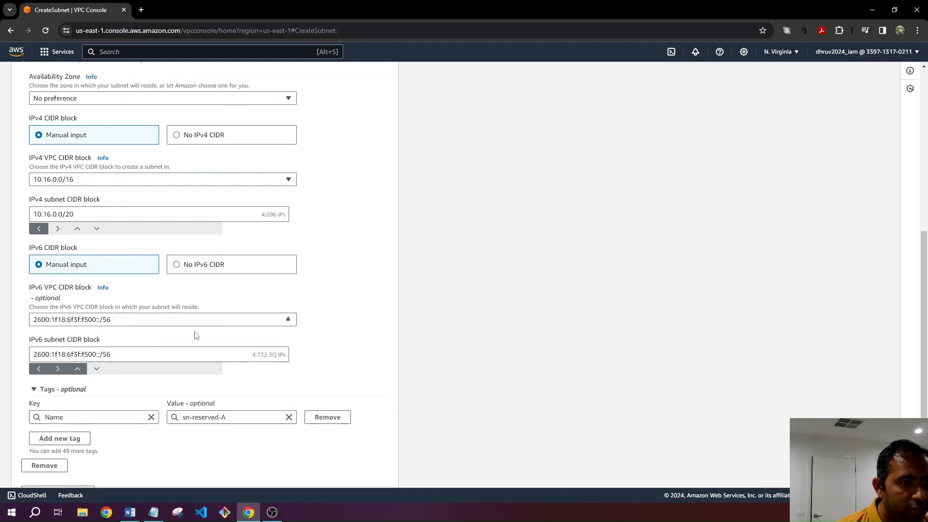
{"action": "scroll", "coordinate": [488, 308], "scroll_direction": "down", "scroll_amount": 1}
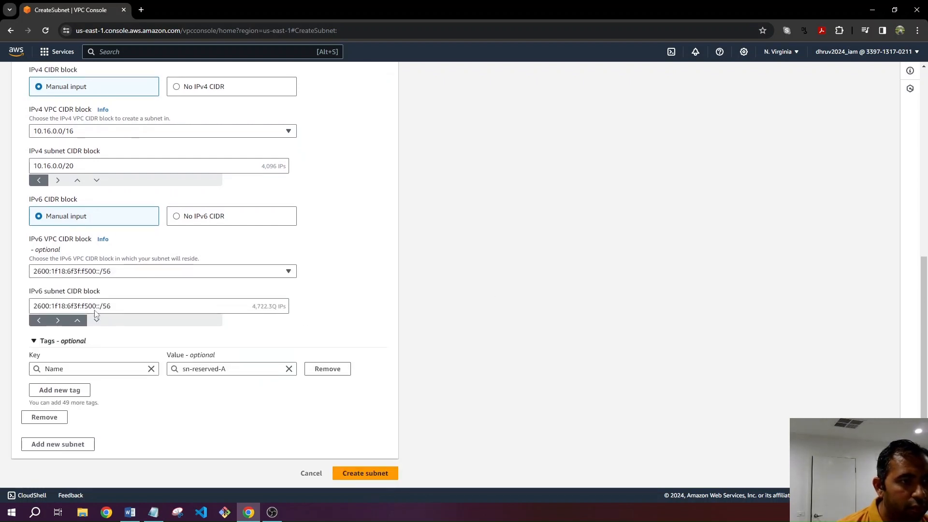
{"action": "left_click", "coordinate": [98, 326]}
{"action": "left_click", "coordinate": [98, 326]}
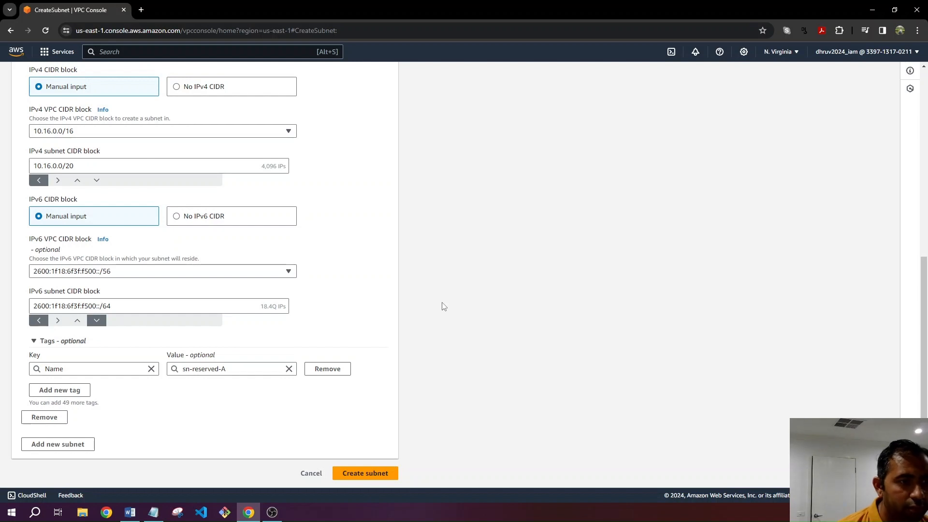
Add a second subnet to the form and name it sn-db-A, following the Notepad subnet plan
{"action": "left_click", "coordinate": [58, 444]}
{"action": "scroll", "coordinate": [499, 270], "scroll_direction": "down", "scroll_amount": 6}
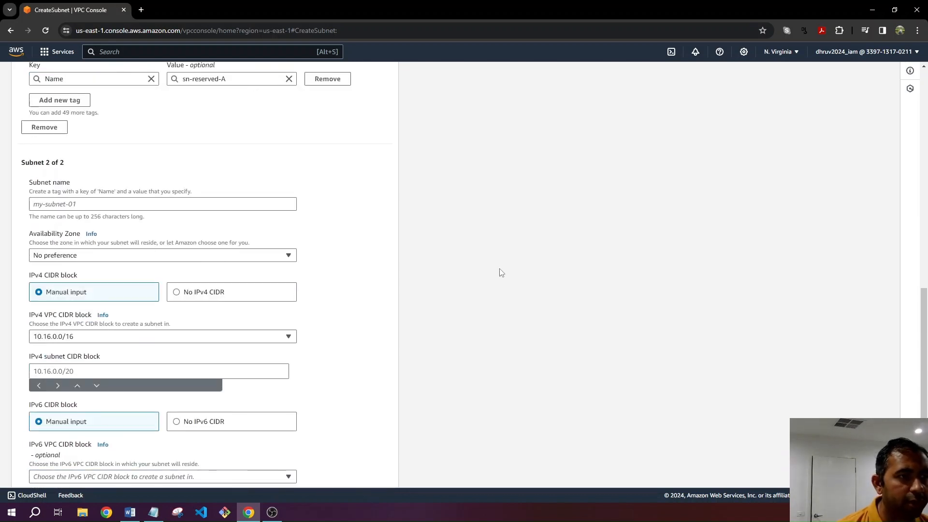
{"action": "scroll", "coordinate": [500, 272], "scroll_direction": "down", "scroll_amount": 2}
{"action": "key", "text": "alt+Tab"}
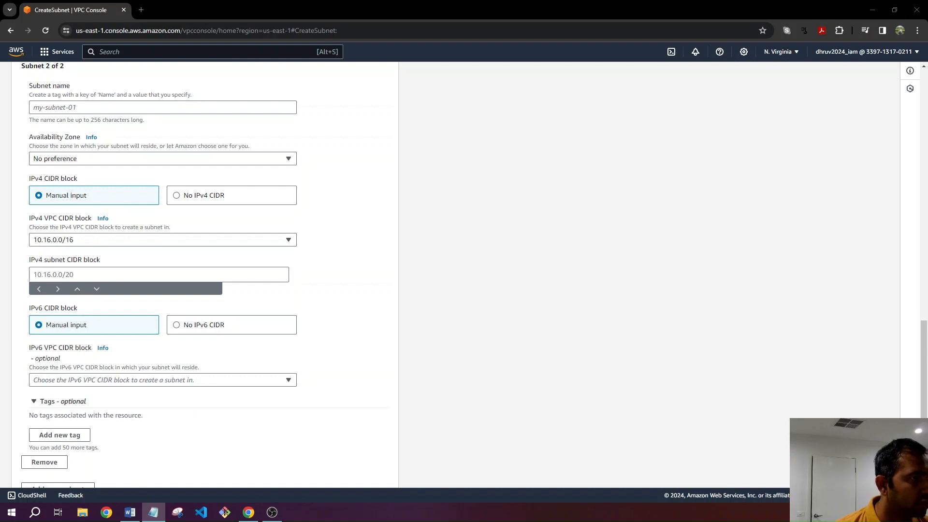
{"action": "left_click", "coordinate": [81, 107]}
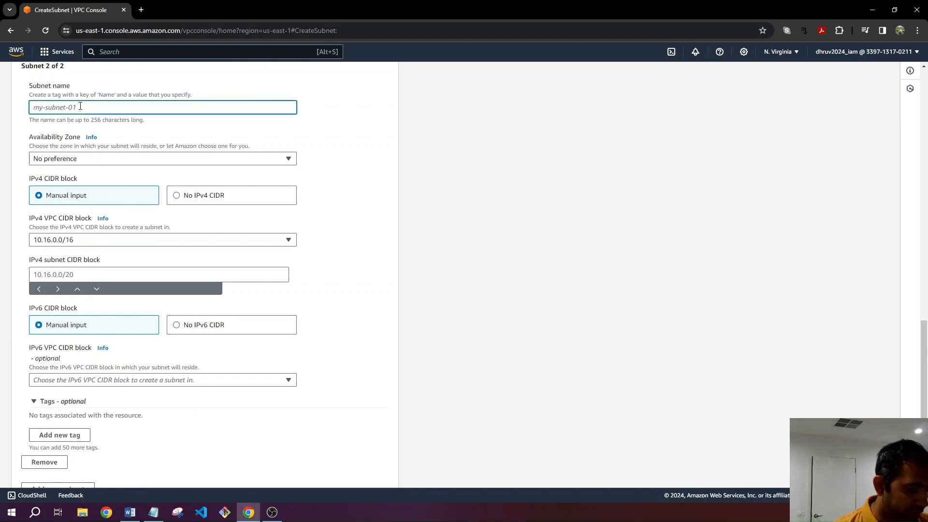
{"action": "type", "text": "sn-db-A"}
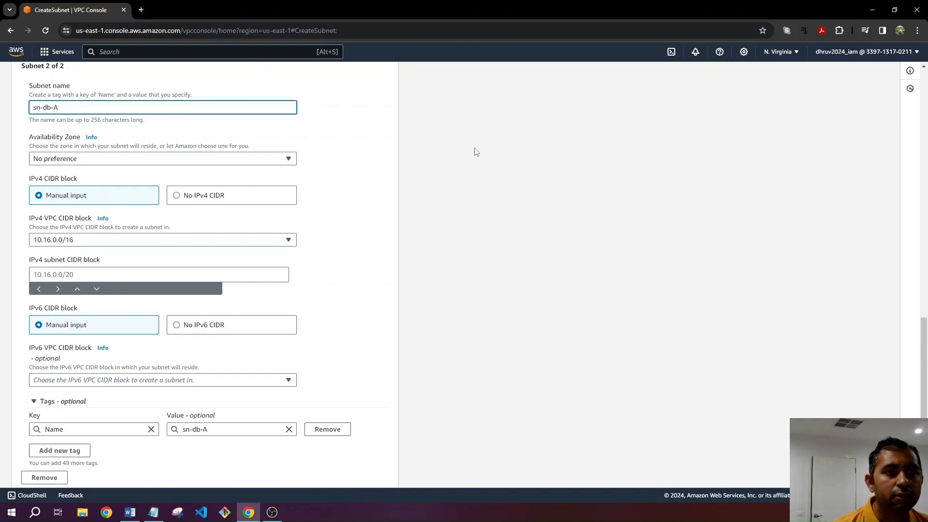
{"action": "left_click", "coordinate": [476, 151]}
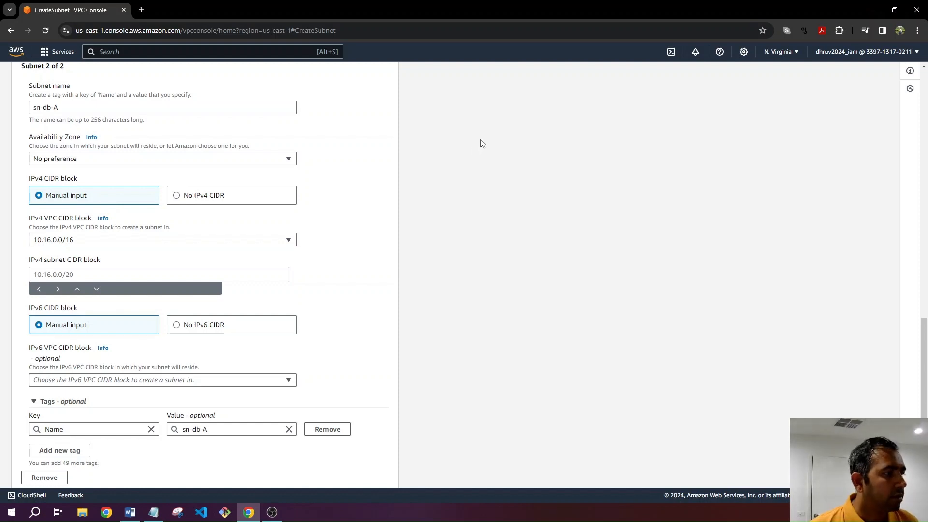
Set the IPv4 subnet CIDR block of sn-db-A to 10.16.16.0/20 from the Notepad subnet plan
{"action": "key", "text": "alt+Tab"}
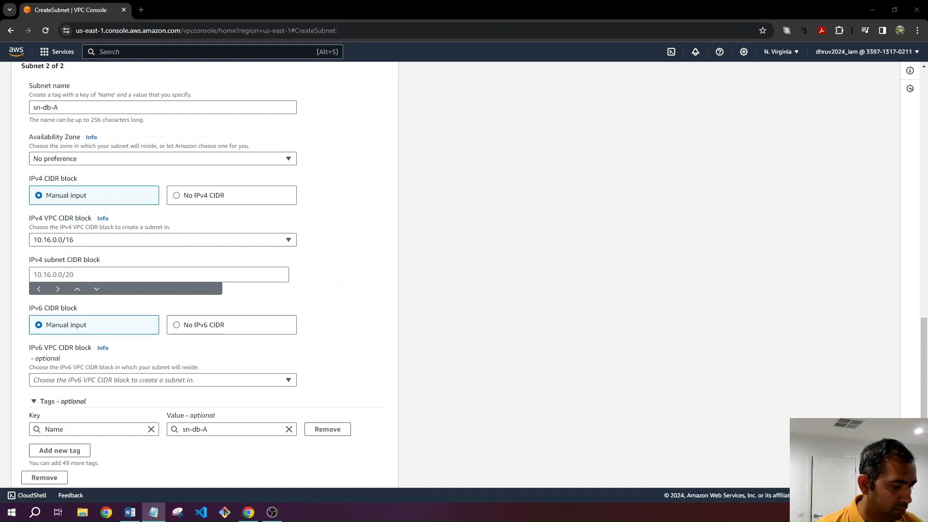
{"action": "key", "text": "alt+Tab"}
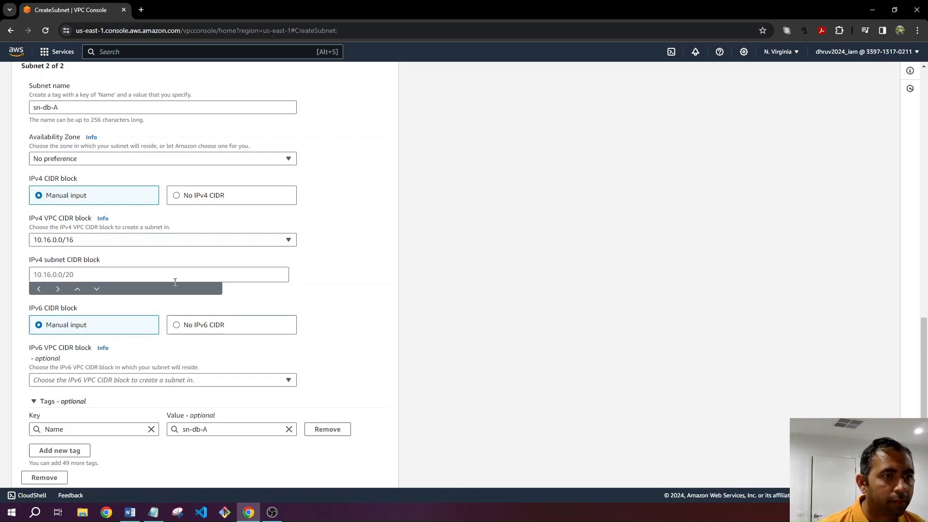
{"action": "left_click", "coordinate": [175, 275]}
{"action": "type", "text": "10.16.16.0/20"}
{"action": "left_click", "coordinate": [529, 289]}
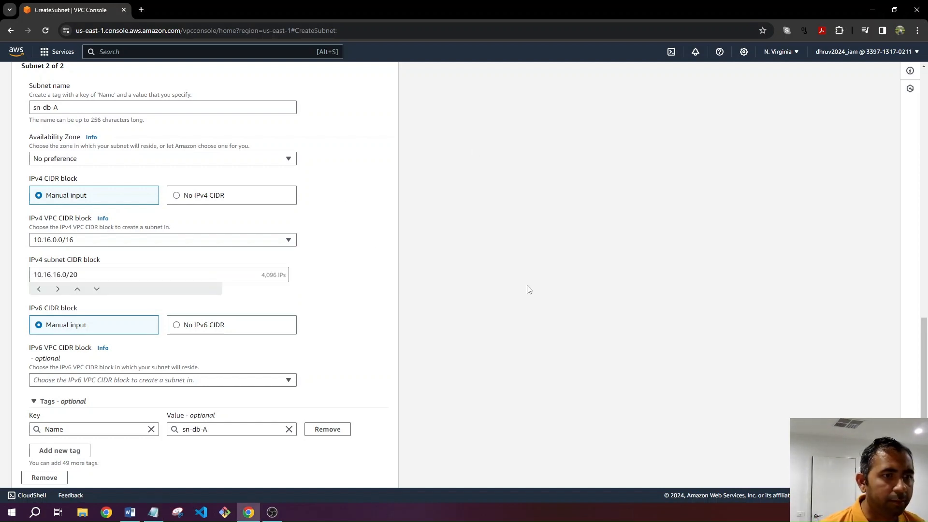
Choose the IPv6 VPC CIDR block 2600:1f18:6f3f:f500::/56 for sn-db-A and set its IPv6 subnet block to 2600:1f18:6f3f:f501::/64
{"action": "scroll", "coordinate": [529, 289], "scroll_direction": "down", "scroll_amount": 1}
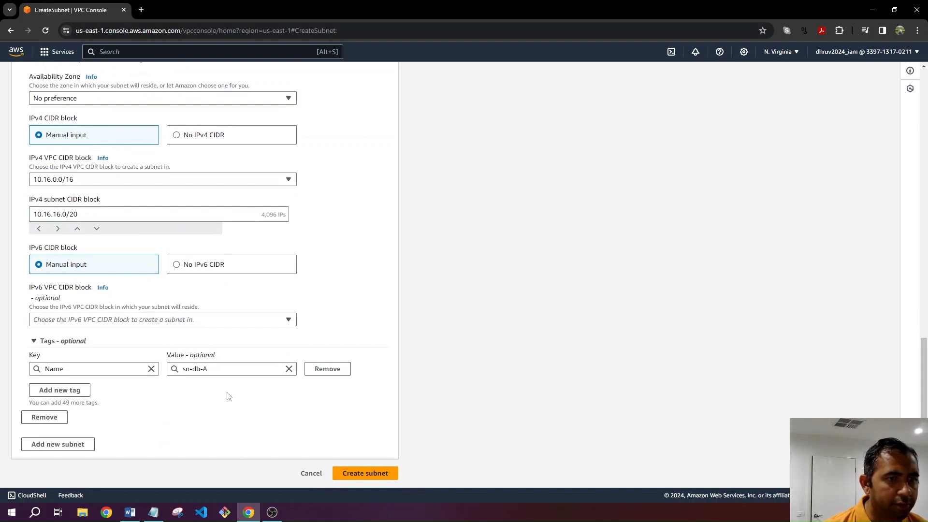
{"action": "left_click", "coordinate": [197, 322]}
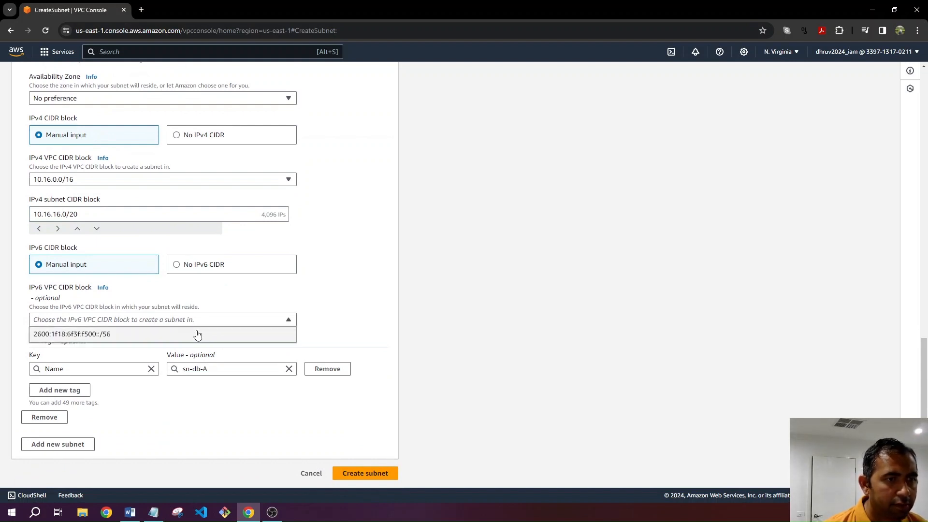
{"action": "left_click", "coordinate": [196, 333]}
{"action": "scroll", "coordinate": [454, 309], "scroll_direction": "down", "scroll_amount": 1}
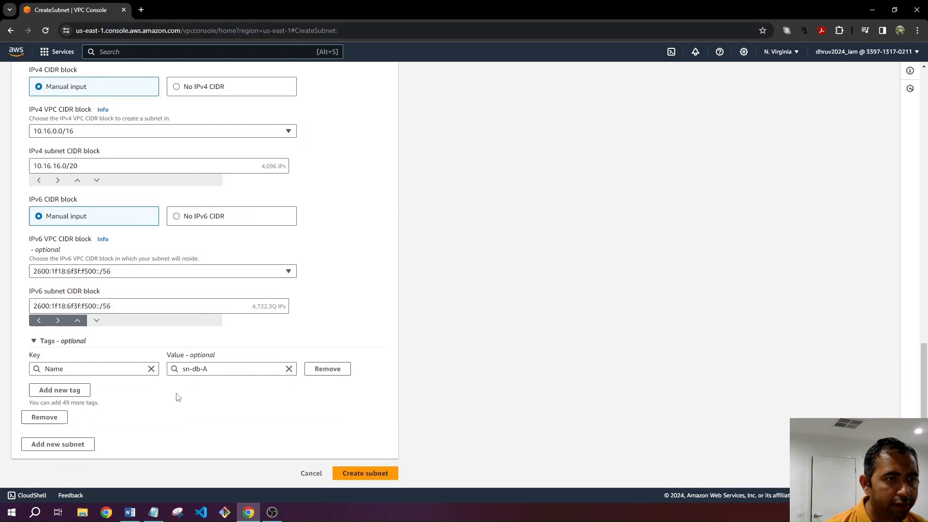
{"action": "left_click", "coordinate": [97, 321]}
{"action": "left_click", "coordinate": [97, 320]}
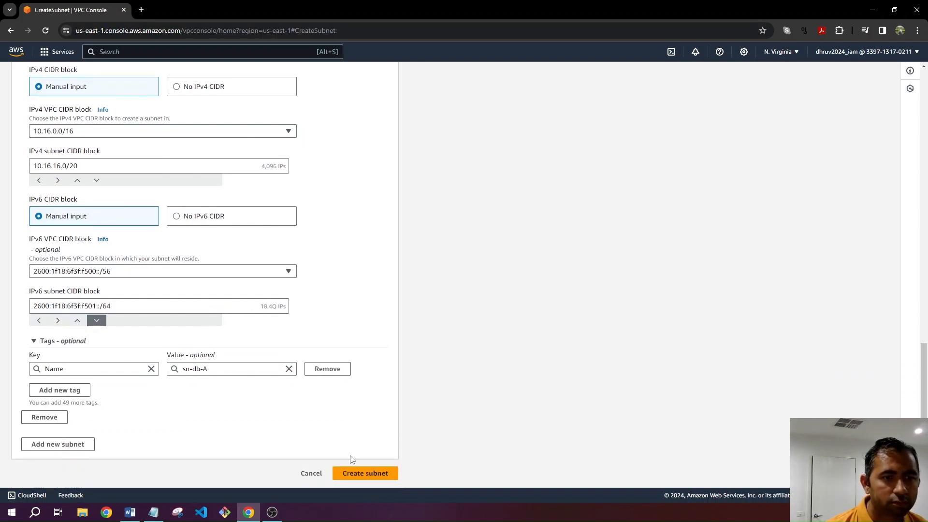
Add a third subnet to the form and name it sn-app-A, following the Notepad subnet plan
{"action": "left_click", "coordinate": [57, 444]}
{"action": "scroll", "coordinate": [418, 294], "scroll_direction": "down", "scroll_amount": 1}
{"action": "scroll", "coordinate": [434, 283], "scroll_direction": "down", "scroll_amount": 5}
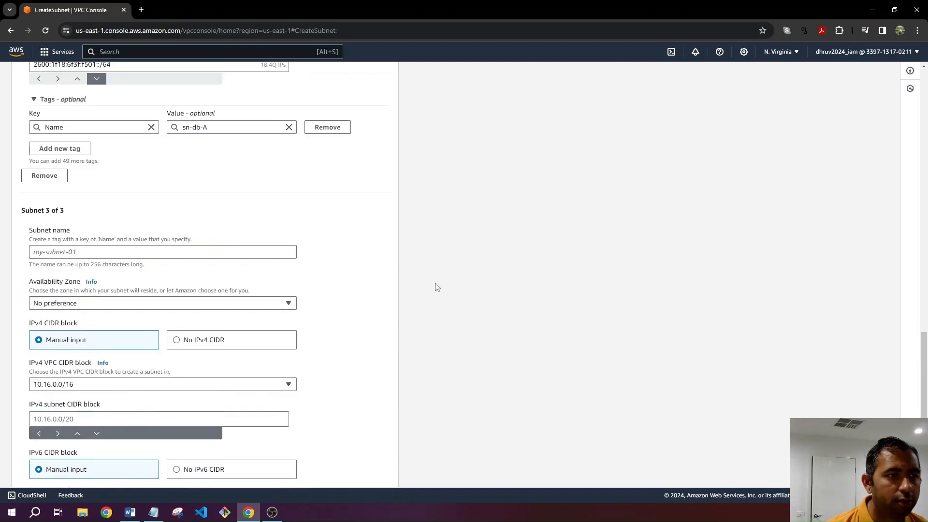
{"action": "key", "text": "alt+Tab"}
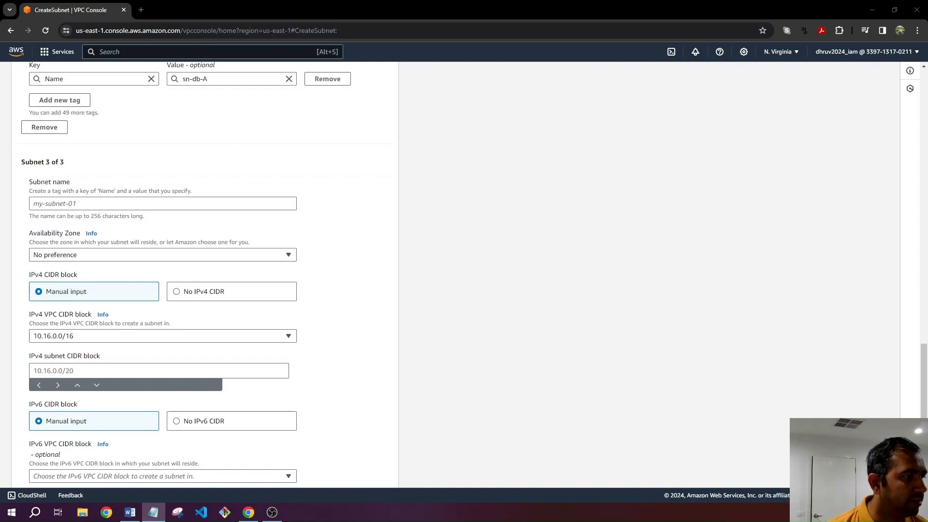
{"action": "left_click", "coordinate": [45, 209]}
{"action": "type", "text": "sn-app-A"}
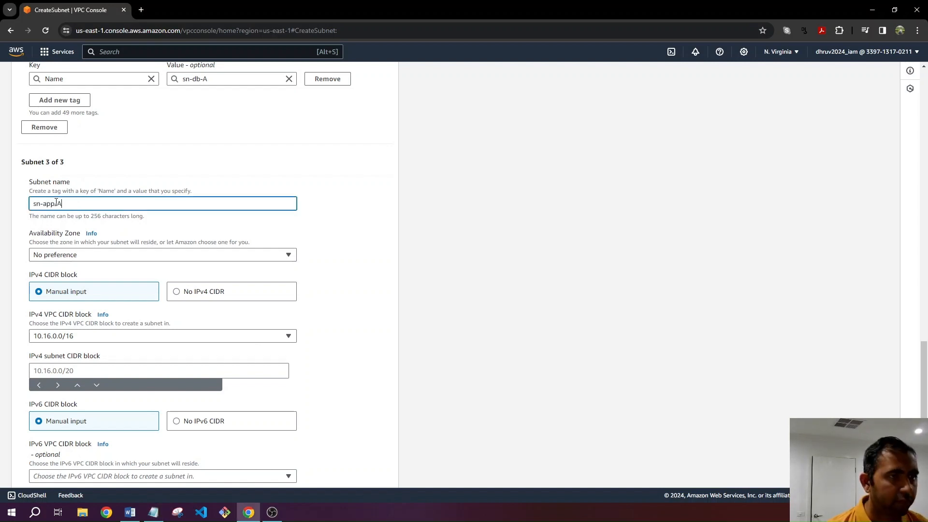
{"action": "left_click", "coordinate": [406, 237]}
Set the availability zone of sn-app-A to US East (N. Virginia) / us-east-1a
{"action": "scroll", "coordinate": [410, 238], "scroll_direction": "down", "scroll_amount": 2}
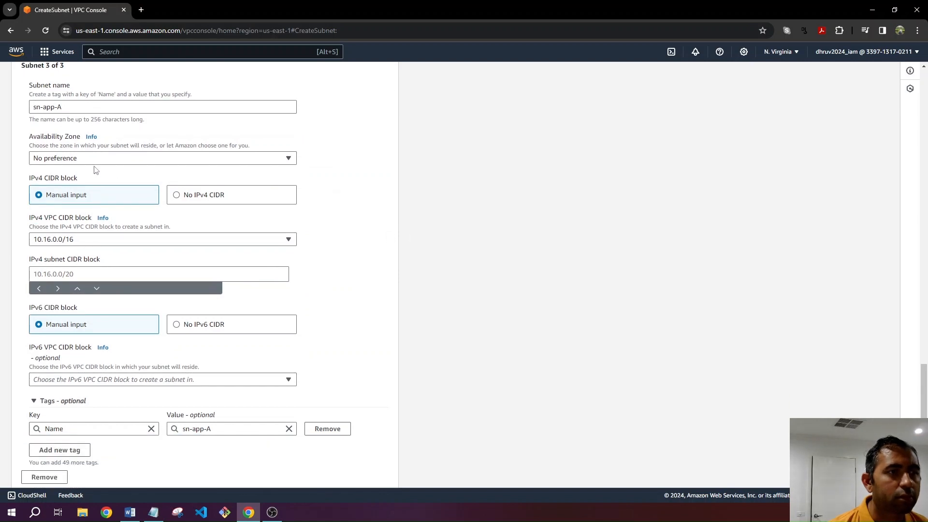
{"action": "left_click", "coordinate": [101, 161]}
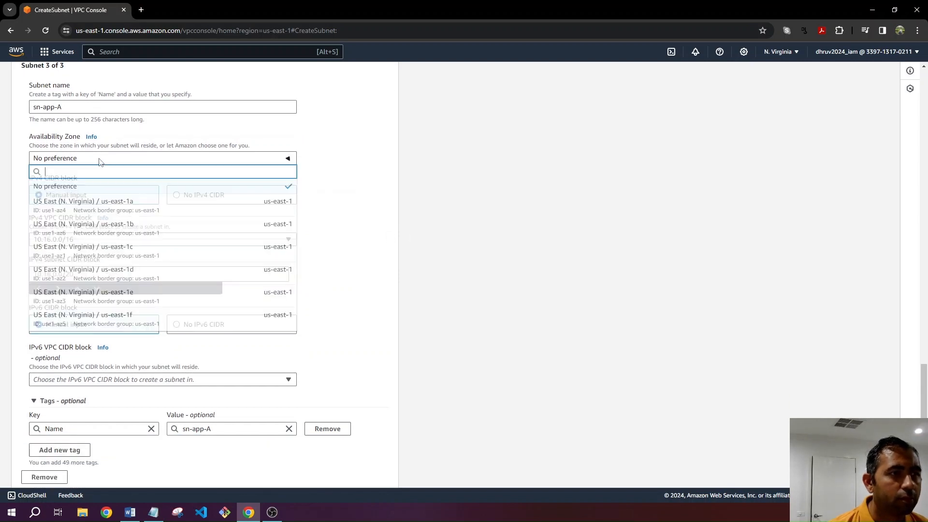
{"action": "left_click", "coordinate": [114, 209]}
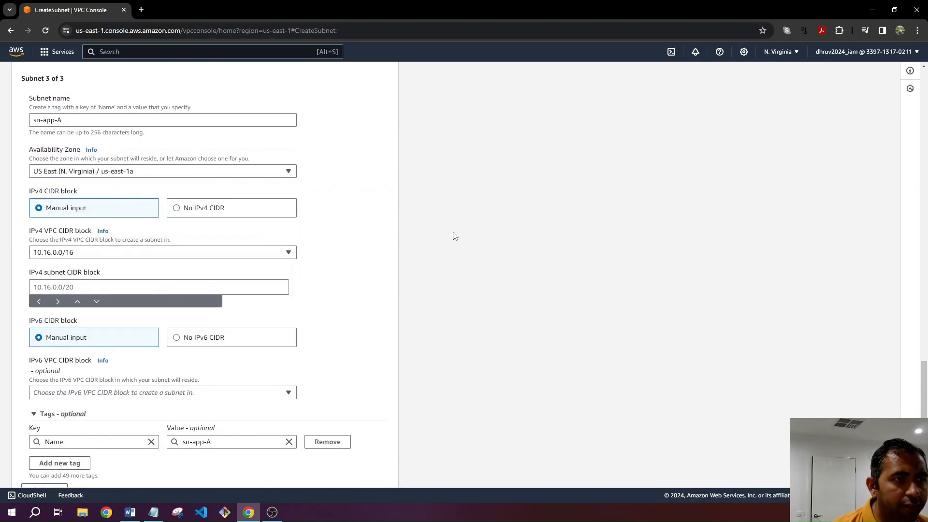
Set the availability zone of both sn-db-A and sn-reserved-A to US East (N. Virginia) / us-east-1a
{"action": "scroll", "coordinate": [454, 236], "scroll_direction": "up", "scroll_amount": 5}
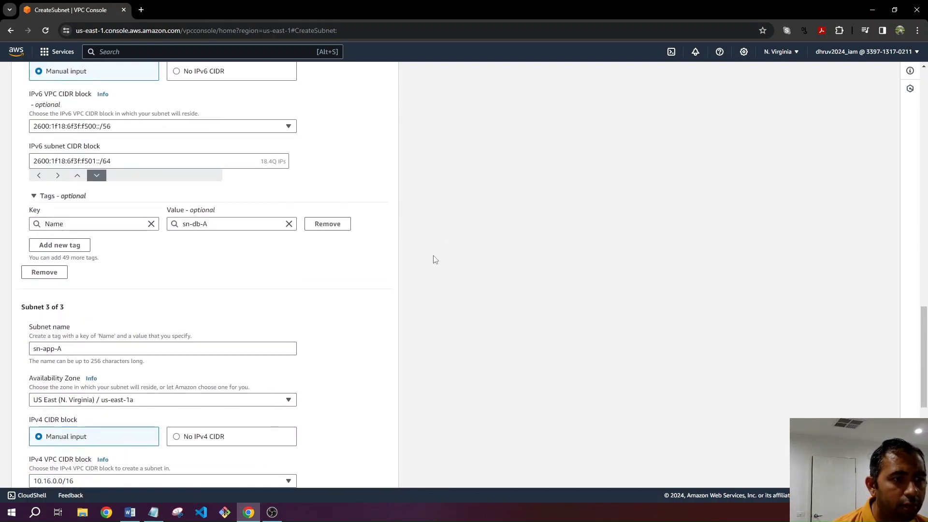
{"action": "scroll", "coordinate": [435, 260], "scroll_direction": "up", "scroll_amount": 5}
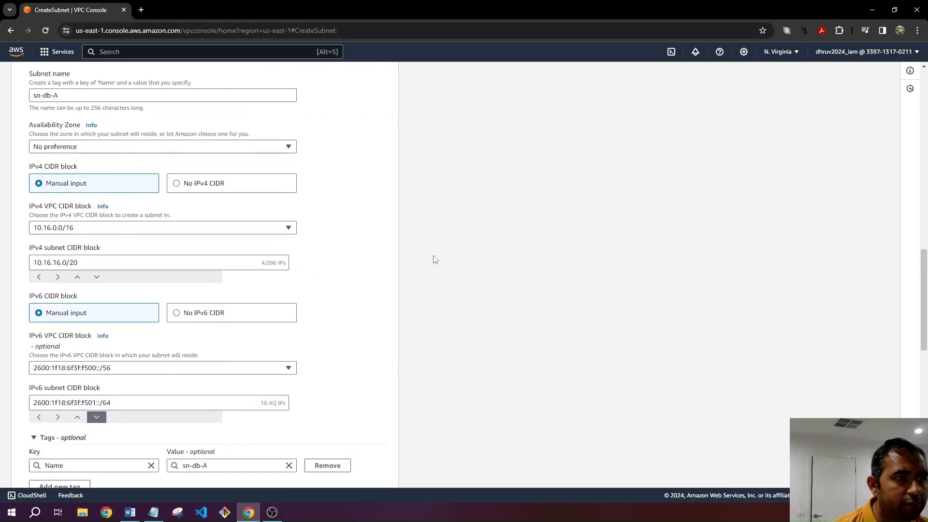
{"action": "scroll", "coordinate": [435, 259], "scroll_direction": "up", "scroll_amount": 2}
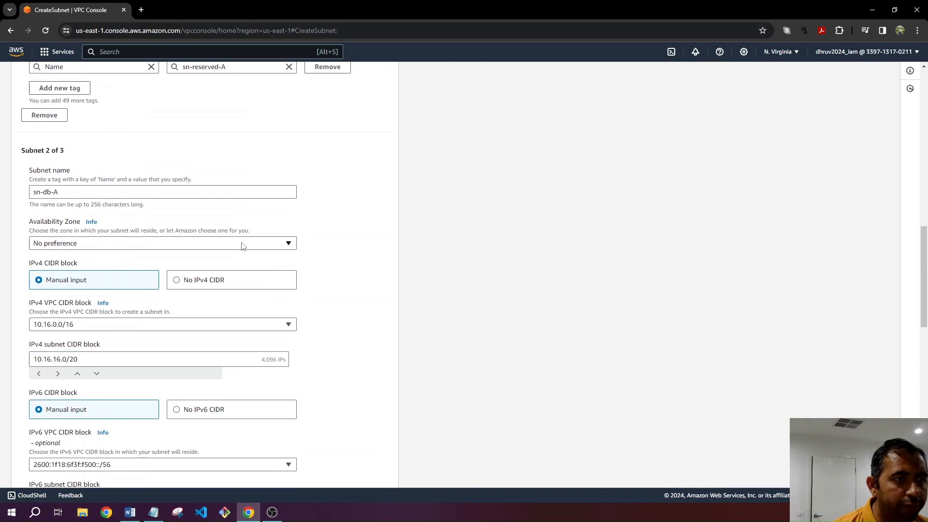
{"action": "left_click", "coordinate": [242, 244]}
{"action": "left_click", "coordinate": [164, 291]}
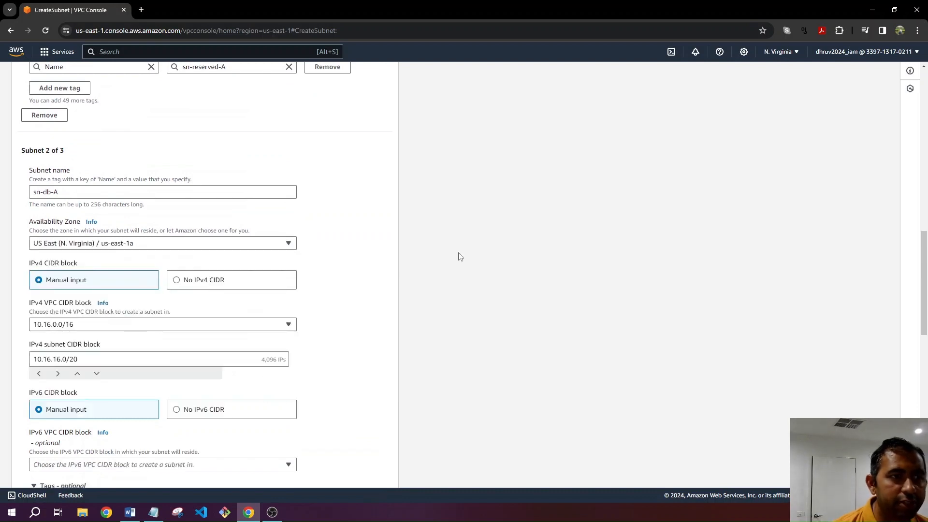
{"action": "scroll", "coordinate": [460, 257], "scroll_direction": "up", "scroll_amount": 10}
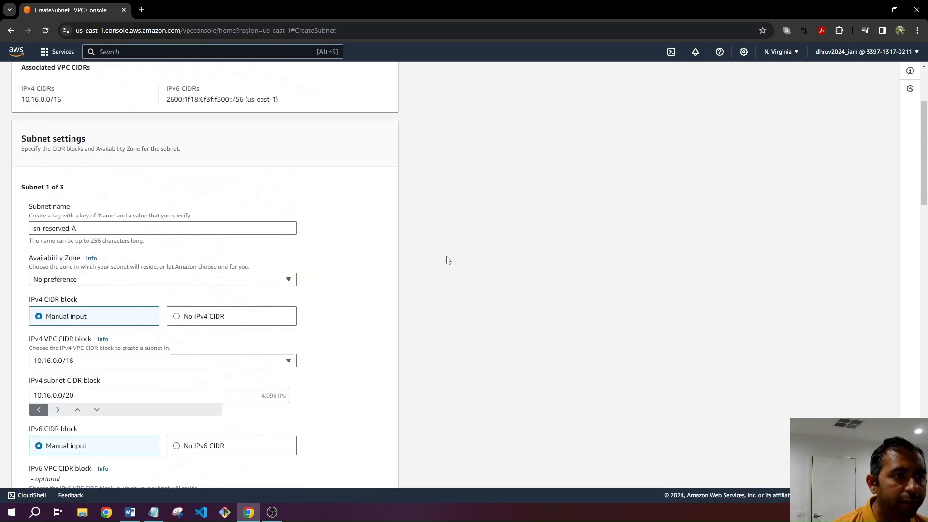
{"action": "left_click", "coordinate": [112, 284]}
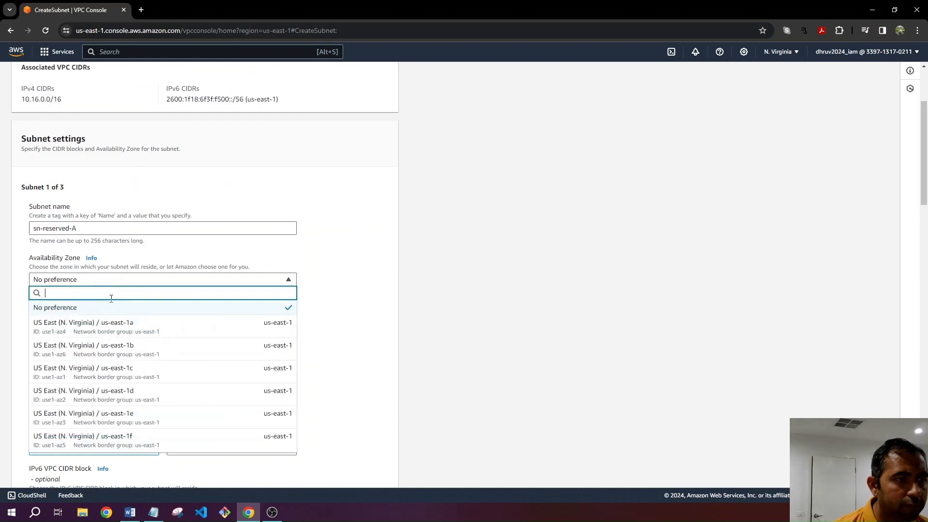
{"action": "left_click", "coordinate": [116, 331]}
Set the IPv4 subnet CIDR block of sn-app-A to 10.16.32.0/20 from the Notepad subnet plan
{"action": "scroll", "coordinate": [515, 280], "scroll_direction": "down", "scroll_amount": 5}
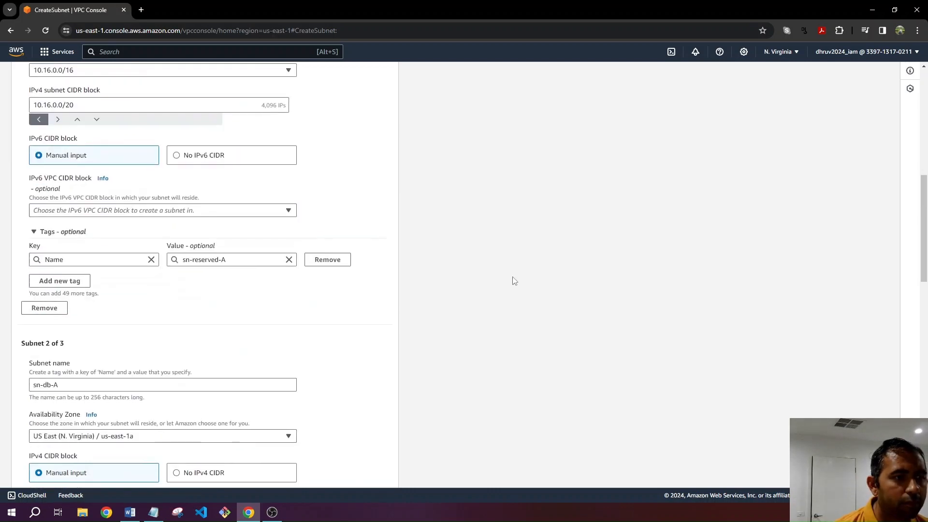
{"action": "scroll", "coordinate": [514, 280], "scroll_direction": "down", "scroll_amount": 5}
{"action": "scroll", "coordinate": [516, 256], "scroll_direction": "down", "scroll_amount": 4}
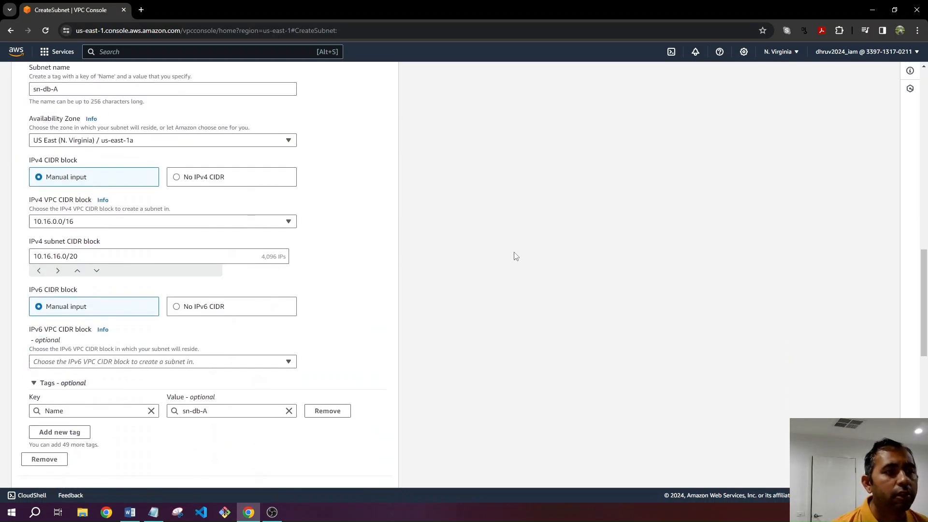
{"action": "scroll", "coordinate": [515, 256], "scroll_direction": "down", "scroll_amount": 3}
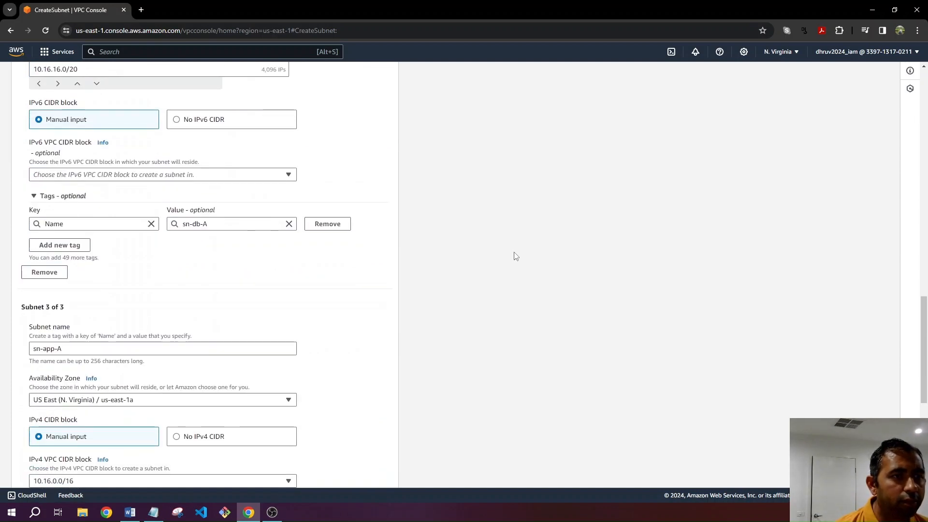
{"action": "scroll", "coordinate": [475, 228], "scroll_direction": "down", "scroll_amount": 4}
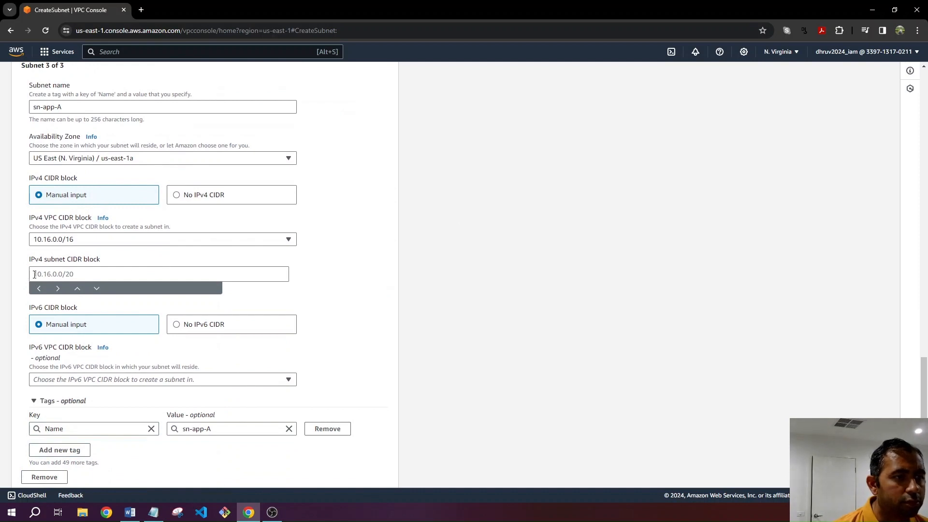
{"action": "scroll", "coordinate": [449, 240], "scroll_direction": "up", "scroll_amount": 1}
{"action": "scroll", "coordinate": [450, 240], "scroll_direction": "down", "scroll_amount": 2}
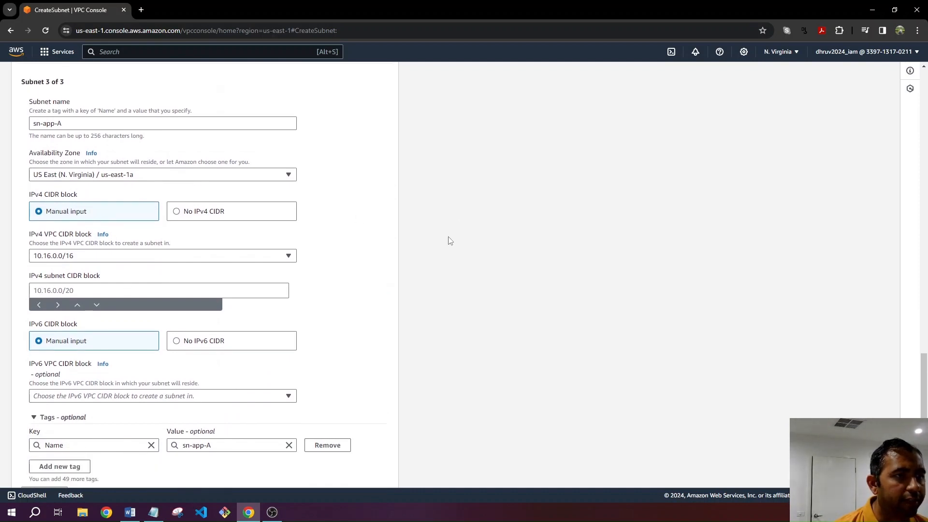
{"action": "key", "text": "alt+Tab"}
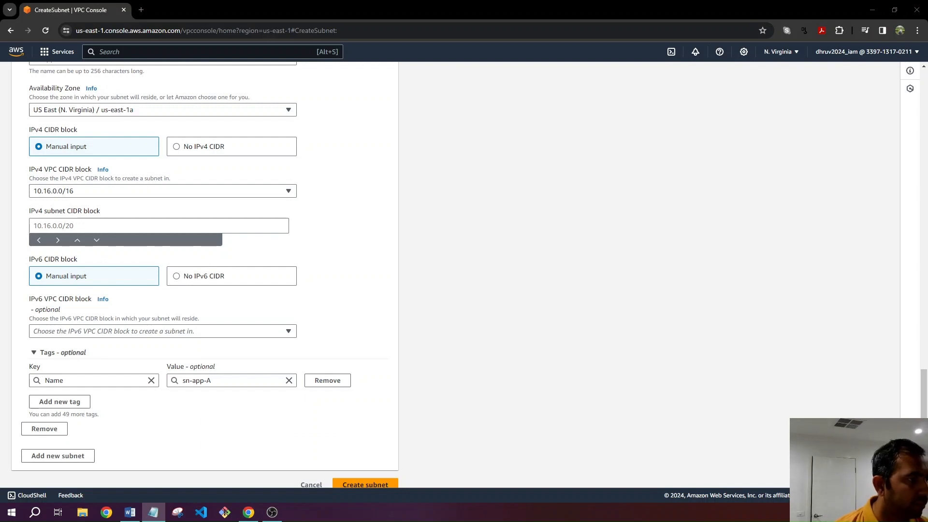
{"action": "left_click", "coordinate": [341, 255]}
{"action": "left_click", "coordinate": [232, 222]}
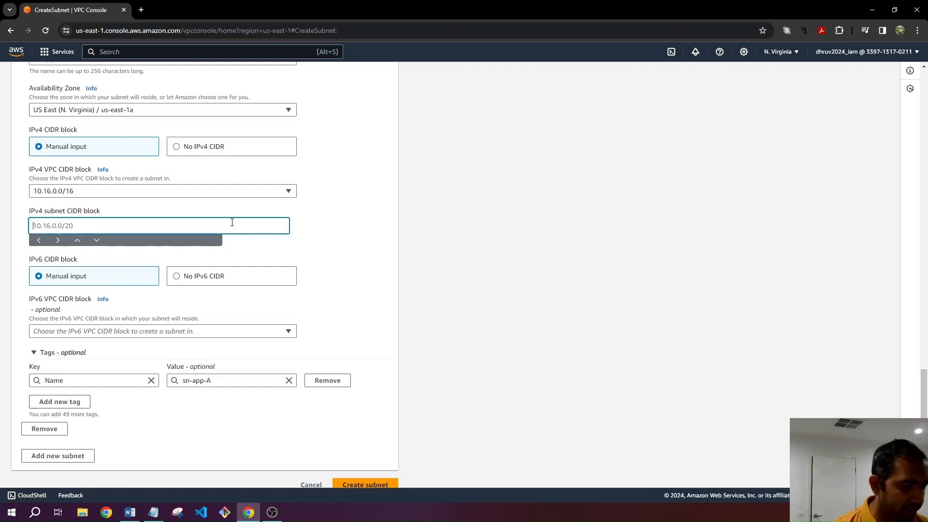
{"action": "type", "text": "10.16.32.0/20"}
{"action": "left_click", "coordinate": [487, 236]}
Choose the IPv6 VPC CIDR block 2600:1f18:6f3f:f500::/56 for sn-app-A and set its IPv6 subnet block to 2600:1f18:6f3f:f502::/64
{"action": "scroll", "coordinate": [487, 236], "scroll_direction": "down", "scroll_amount": 1}
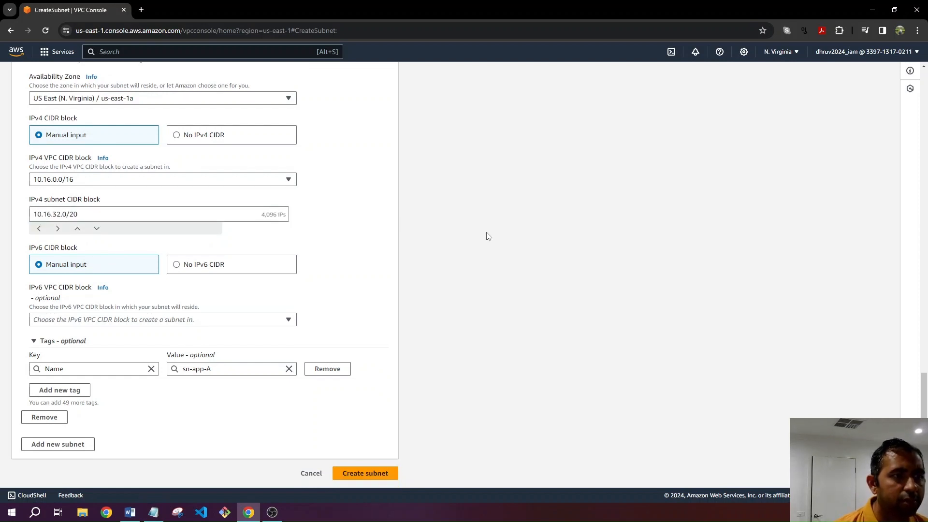
{"action": "left_click", "coordinate": [191, 320]}
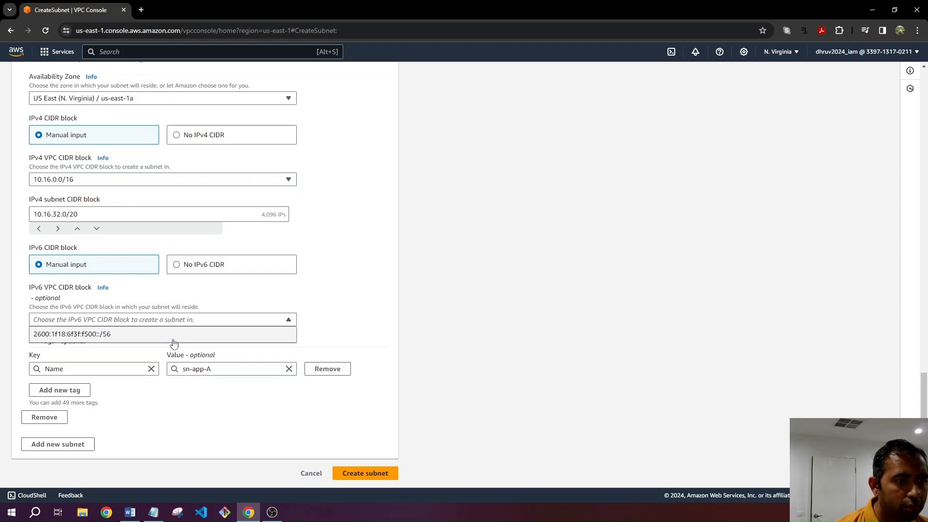
{"action": "left_click", "coordinate": [174, 337]}
{"action": "scroll", "coordinate": [486, 297], "scroll_direction": "down", "scroll_amount": 1}
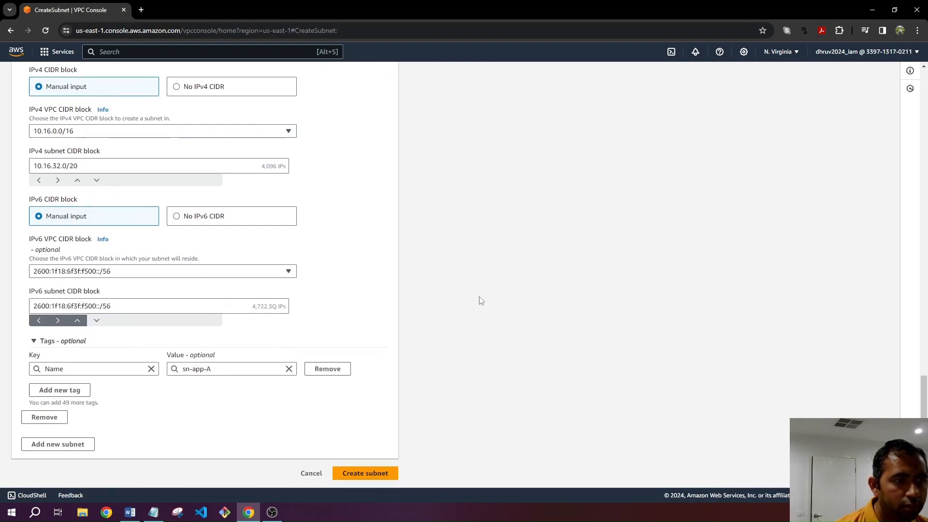
{"action": "left_click", "coordinate": [98, 323]}
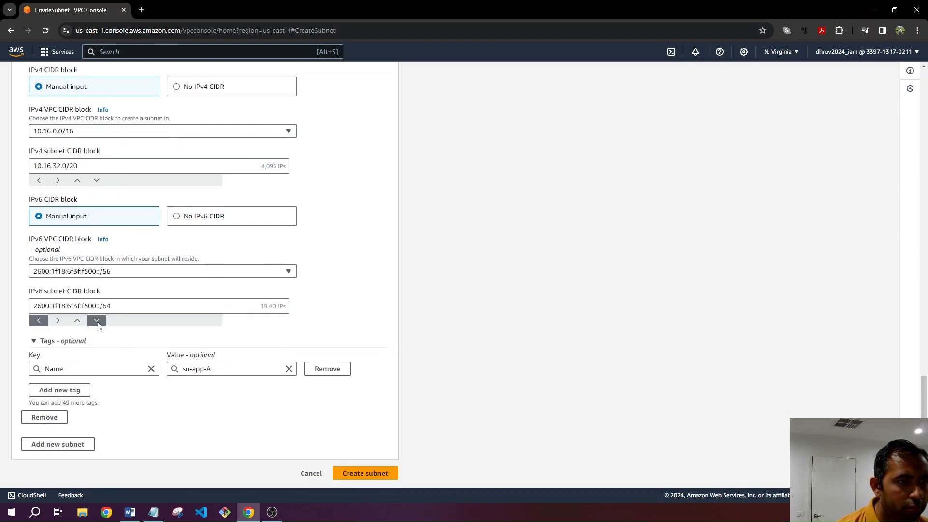
{"action": "left_click", "coordinate": [58, 320]}
{"action": "left_click", "coordinate": [58, 321]}
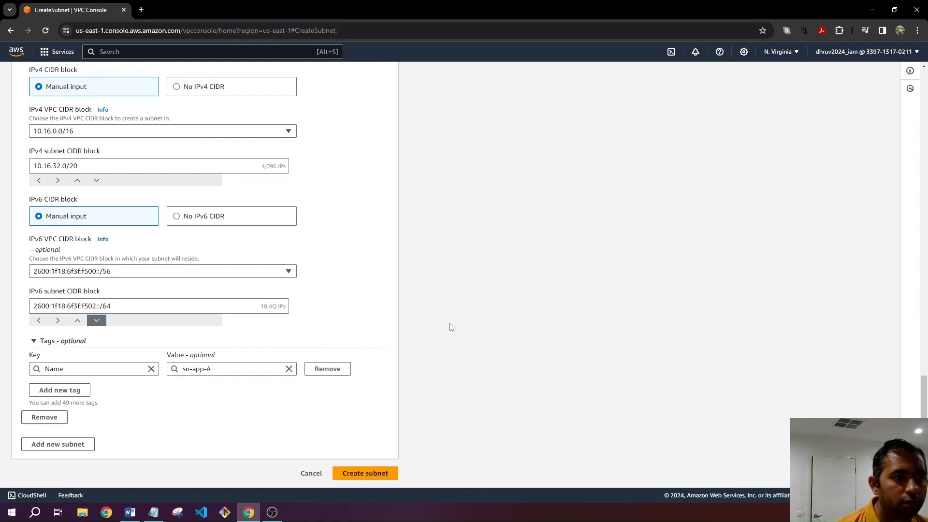
Add a fourth subnet to the form and name it sn-web-A, following the Notepad subnet plan
{"action": "left_click", "coordinate": [61, 444]}
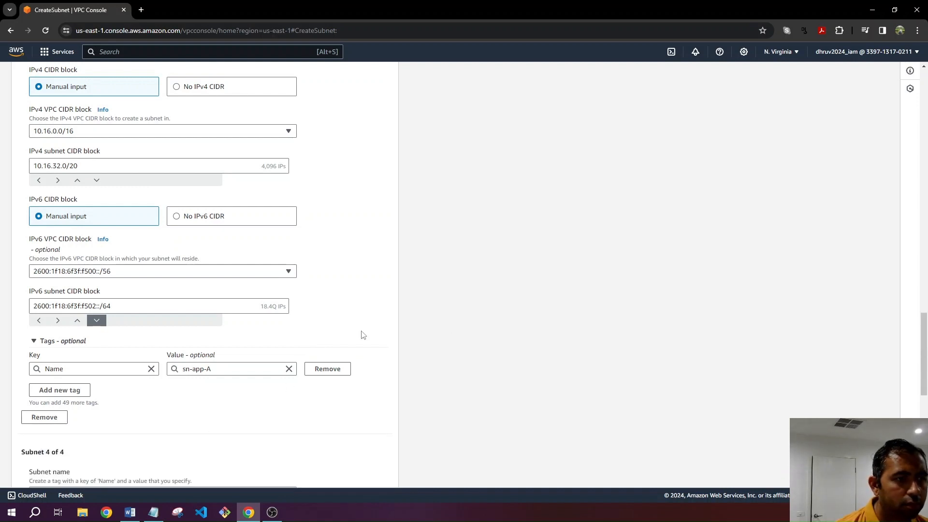
{"action": "scroll", "coordinate": [363, 335], "scroll_direction": "down", "scroll_amount": 5}
{"action": "scroll", "coordinate": [362, 337], "scroll_direction": "down", "scroll_amount": 1}
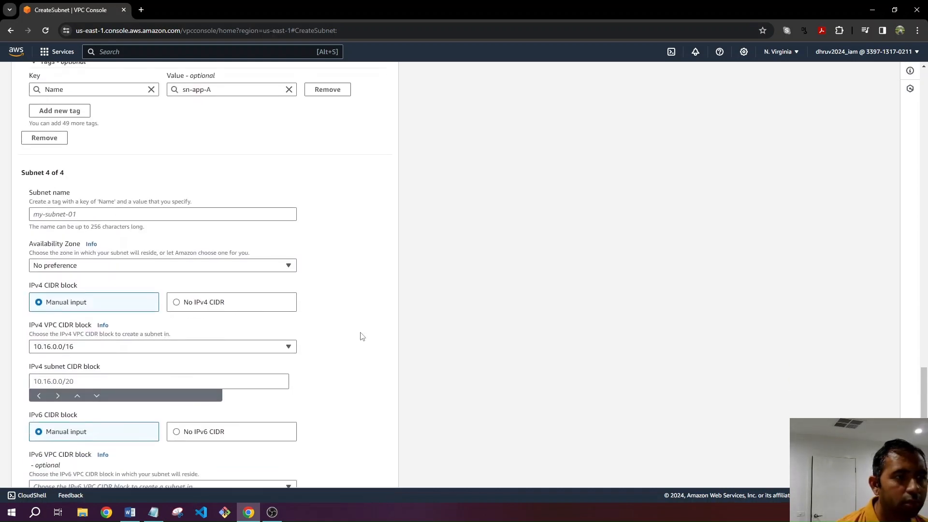
{"action": "key", "text": "alt+Tab"}
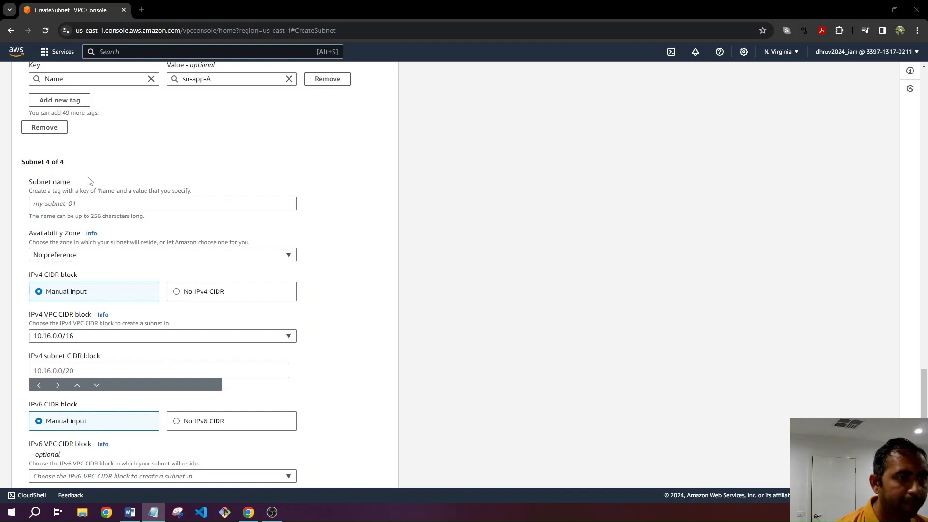
{"action": "left_click", "coordinate": [68, 205]}
{"action": "type", "text": "sn-web-A"}
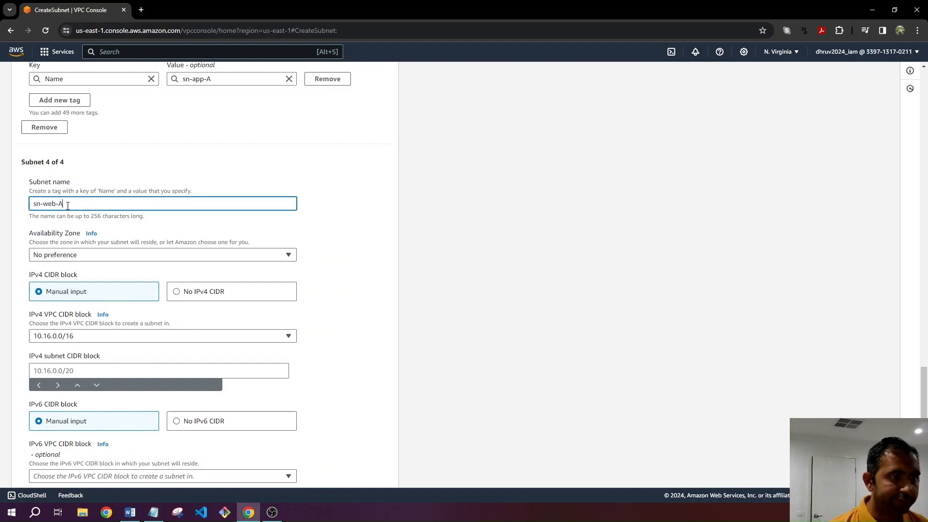
Set the availability zone of sn-web-A to US East (N. Virginia) / us-east-1a
{"action": "scroll", "coordinate": [480, 263], "scroll_direction": "down", "scroll_amount": 3}
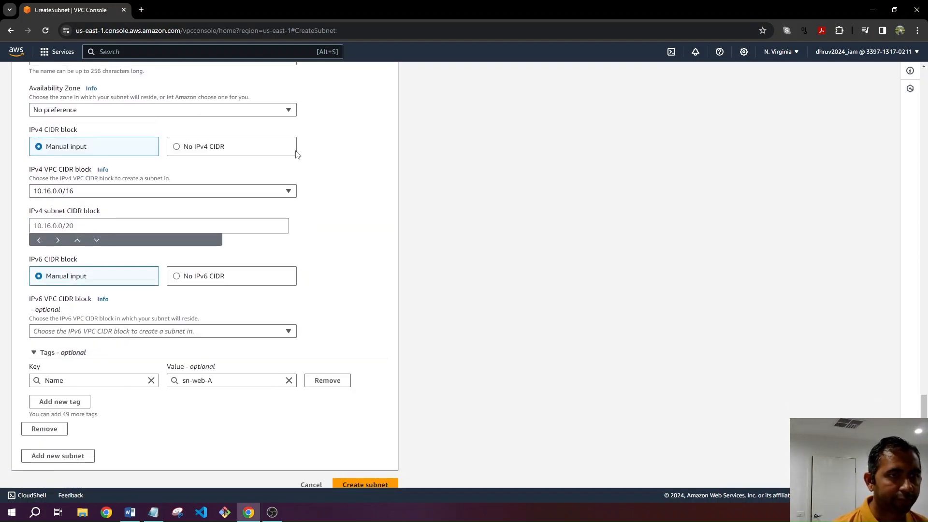
{"action": "left_click", "coordinate": [266, 111]}
{"action": "left_click", "coordinate": [162, 156]}
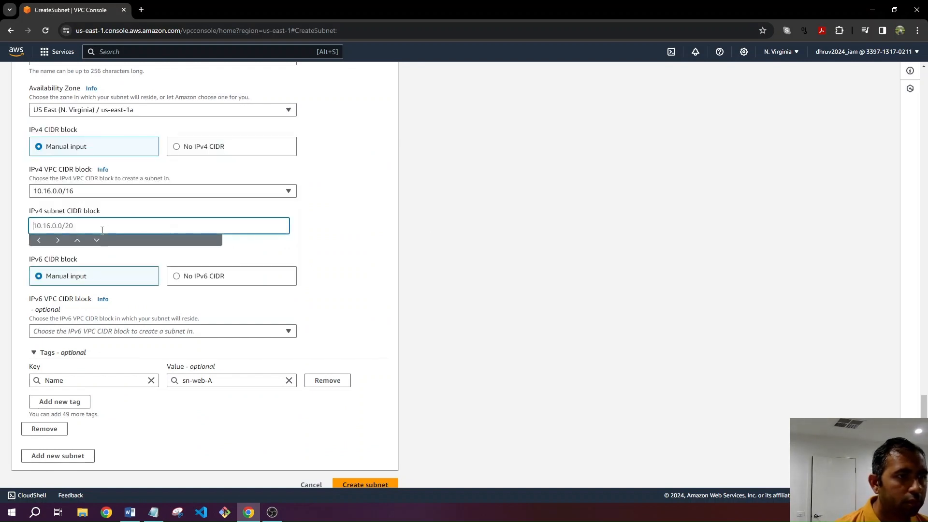
Set the IPv4 subnet CIDR block of sn-web-A to 10.16.48.0/20, following the Notepad subnet plan
{"action": "key", "text": "alt+Tab"}
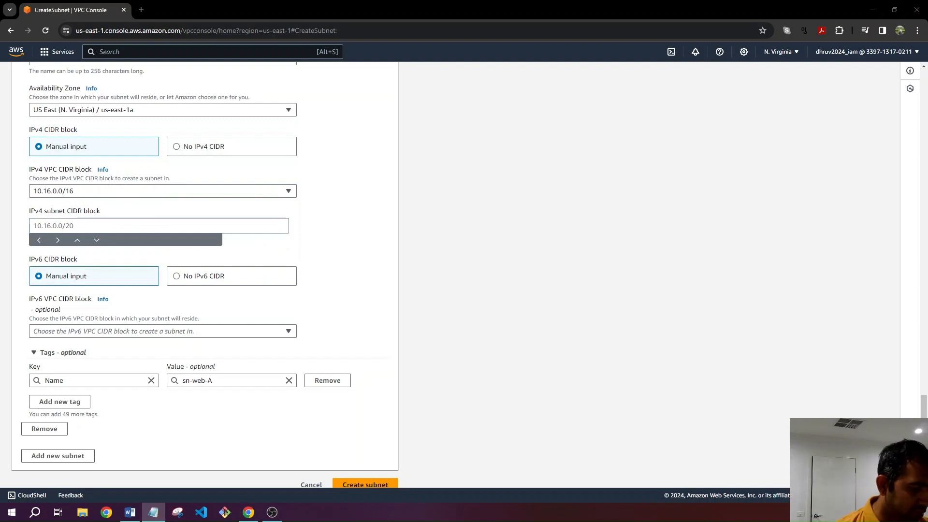
{"action": "left_click", "coordinate": [122, 225]}
{"action": "type", "text": "10.16.48.0/20"}
{"action": "left_click", "coordinate": [464, 267]}
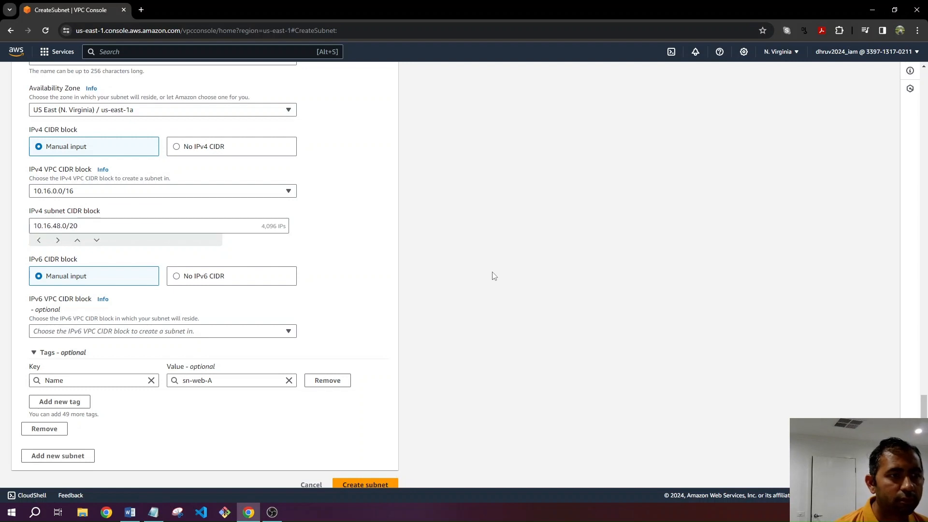
Choose IPv6 VPC CIDR block 2600:1f18:6f3f:f500::/56 for sn-web-A, set its IPv6 subnet block to 2600:1f18:6f3f:f503::/64, and create the four subnets
{"action": "scroll", "coordinate": [490, 272], "scroll_direction": "down", "scroll_amount": 1}
{"action": "left_click", "coordinate": [181, 321]}
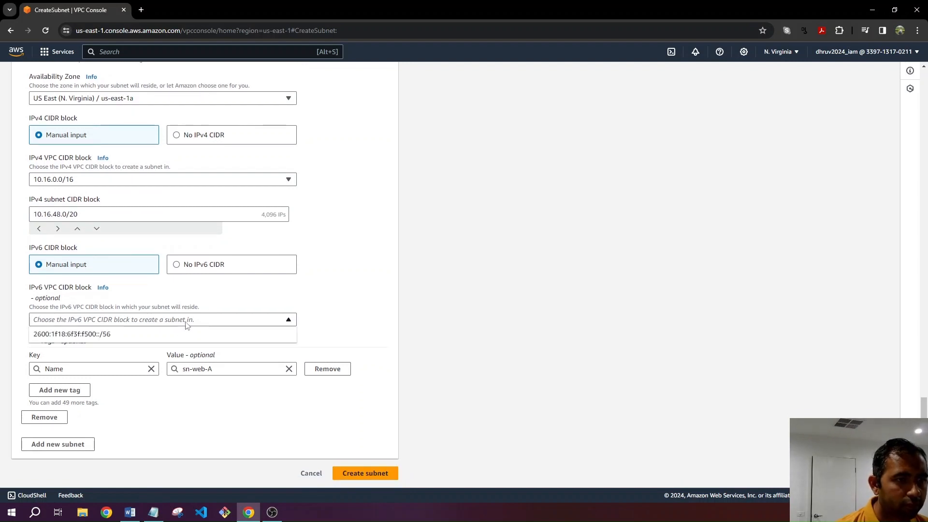
{"action": "left_click", "coordinate": [129, 336]}
{"action": "scroll", "coordinate": [477, 331], "scroll_direction": "down", "scroll_amount": 1}
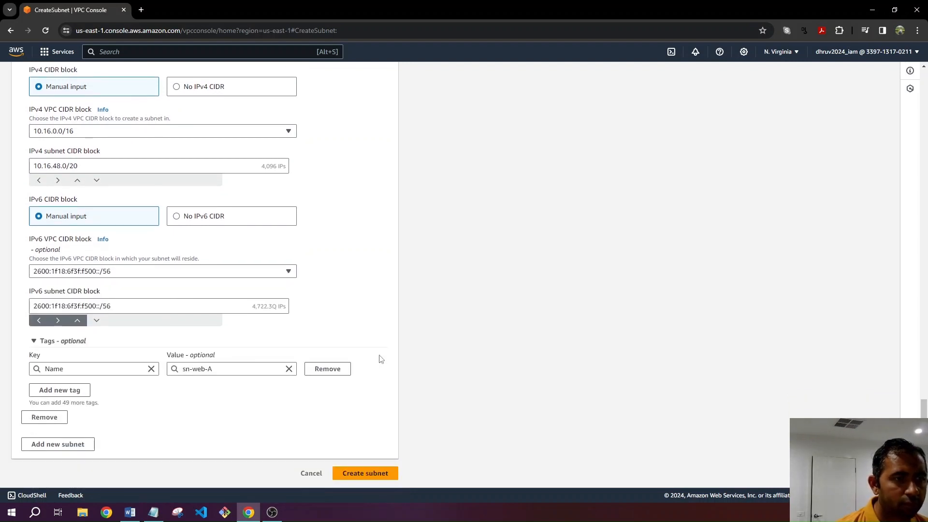
{"action": "left_click", "coordinate": [96, 323]}
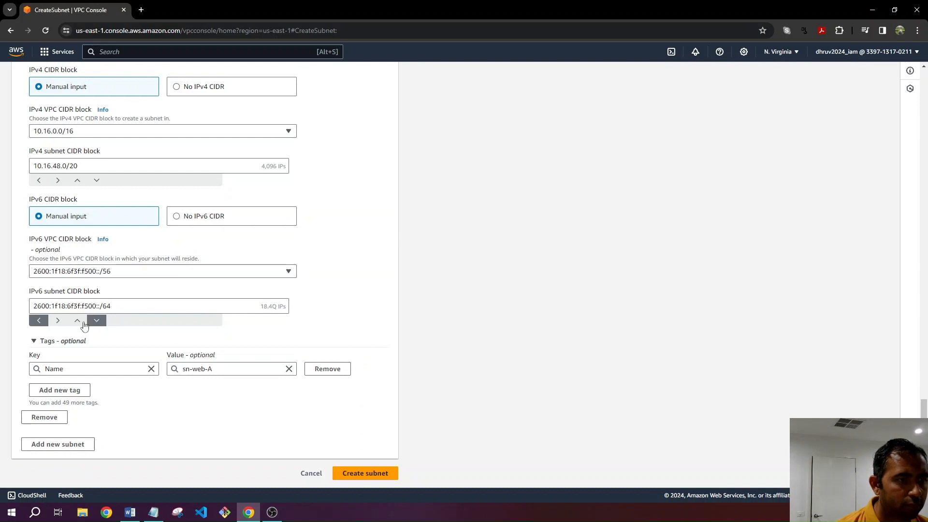
{"action": "double_click", "coordinate": [57, 321]}
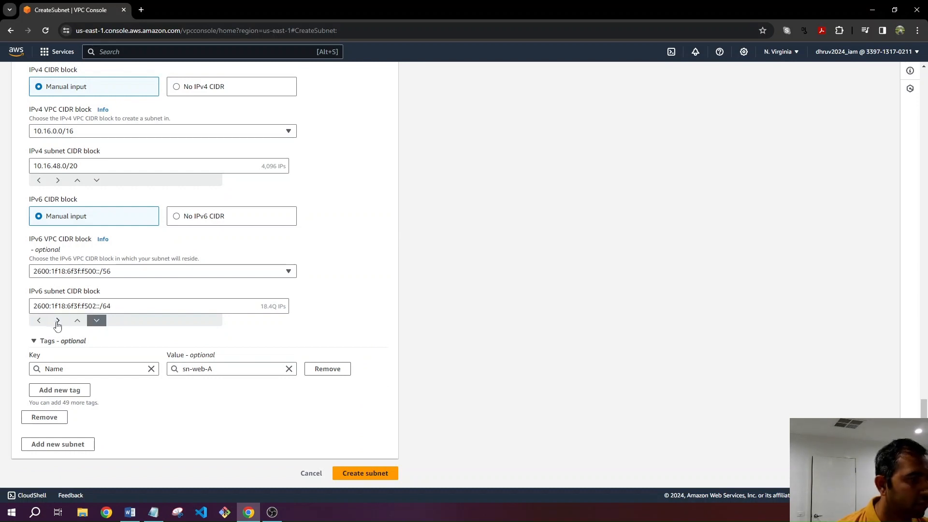
{"action": "left_click", "coordinate": [58, 322]}
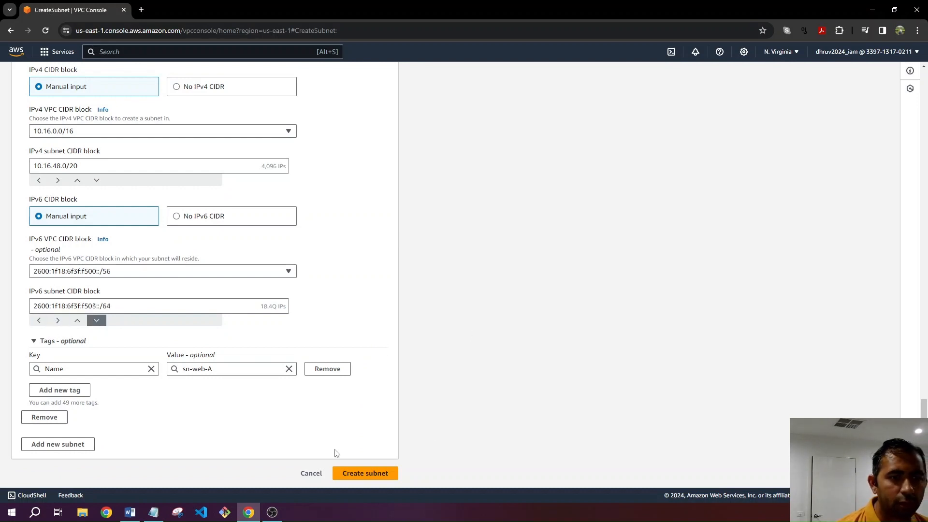
{"action": "left_click", "coordinate": [354, 473]}
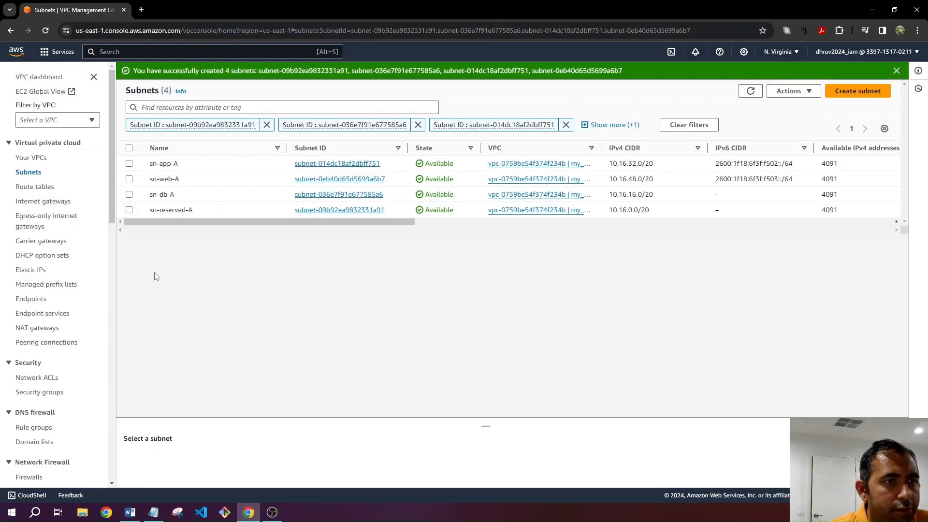
Enable auto-assign IPv6 address in the subnet settings of sn-app-A and save
{"action": "left_click", "coordinate": [129, 163]}
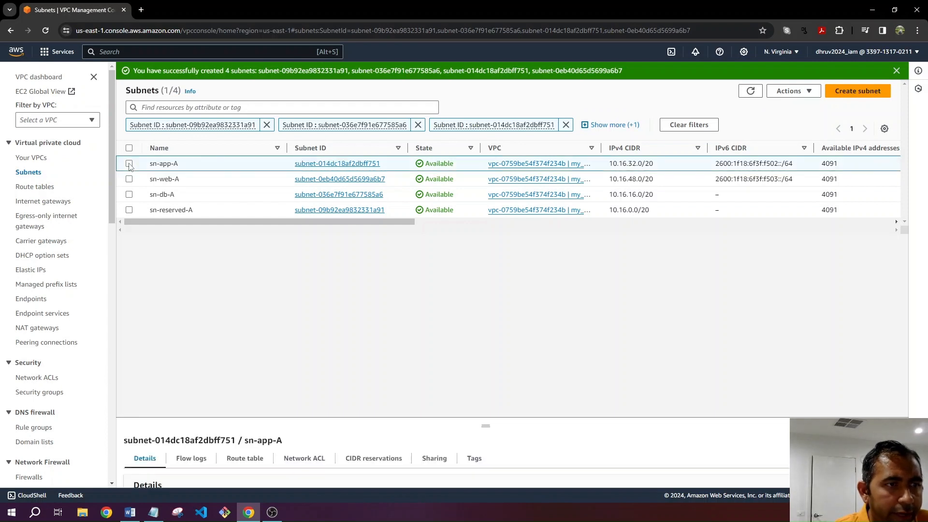
{"action": "left_click", "coordinate": [813, 97]}
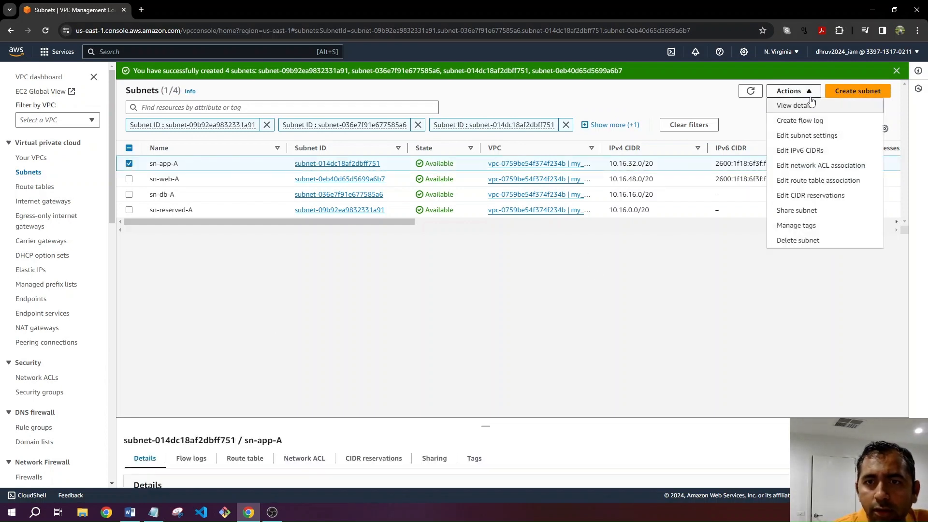
{"action": "left_click", "coordinate": [806, 137]}
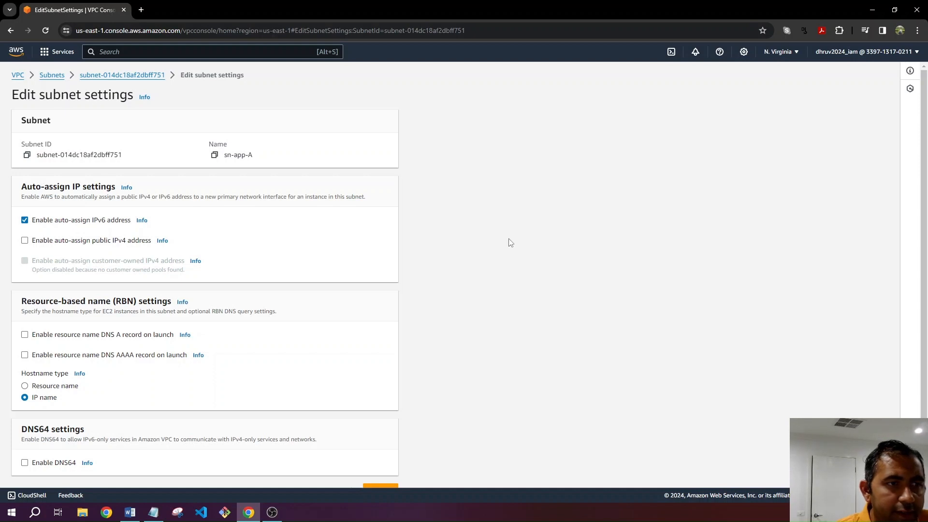
{"action": "scroll", "coordinate": [512, 242], "scroll_direction": "down", "scroll_amount": 1}
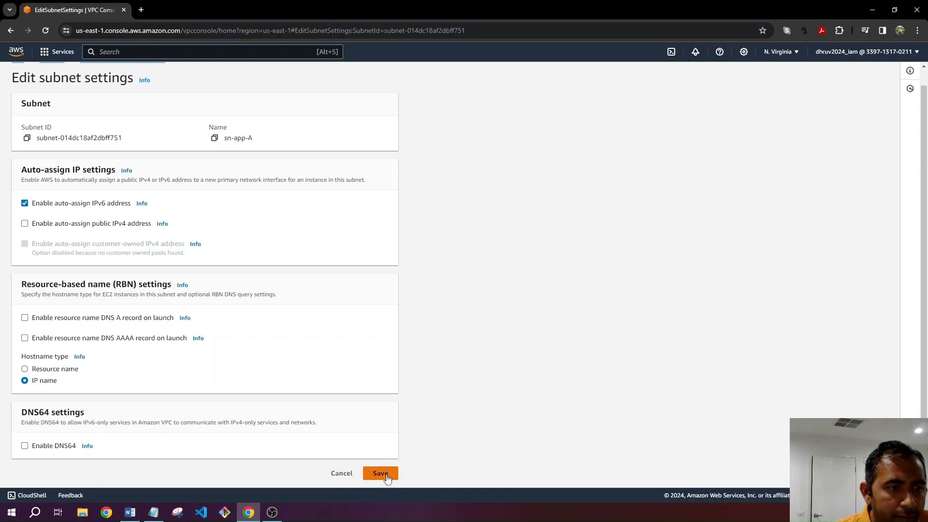
{"action": "left_click", "coordinate": [380, 473]}
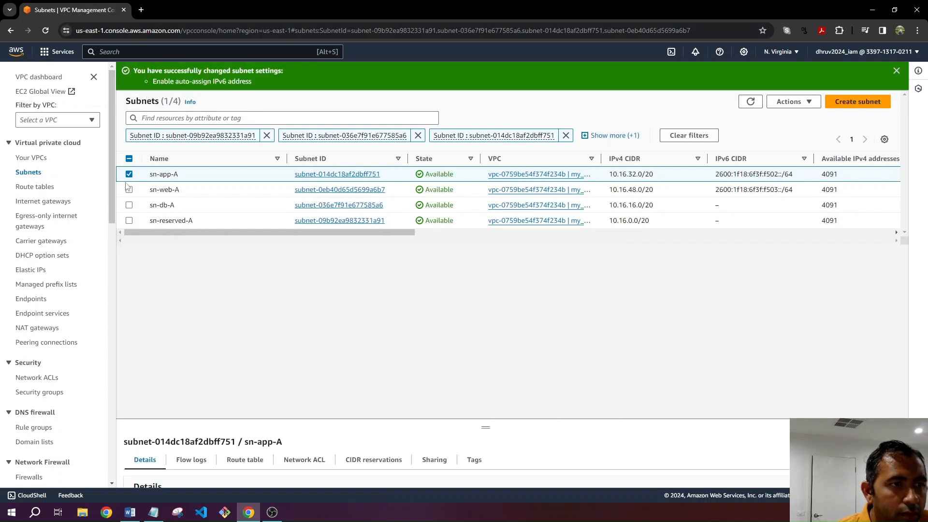
Enable auto-assign IPv6 address and auto-assign public IPv4 address in the subnet settings of sn-web-A and save
{"action": "left_click", "coordinate": [130, 174]}
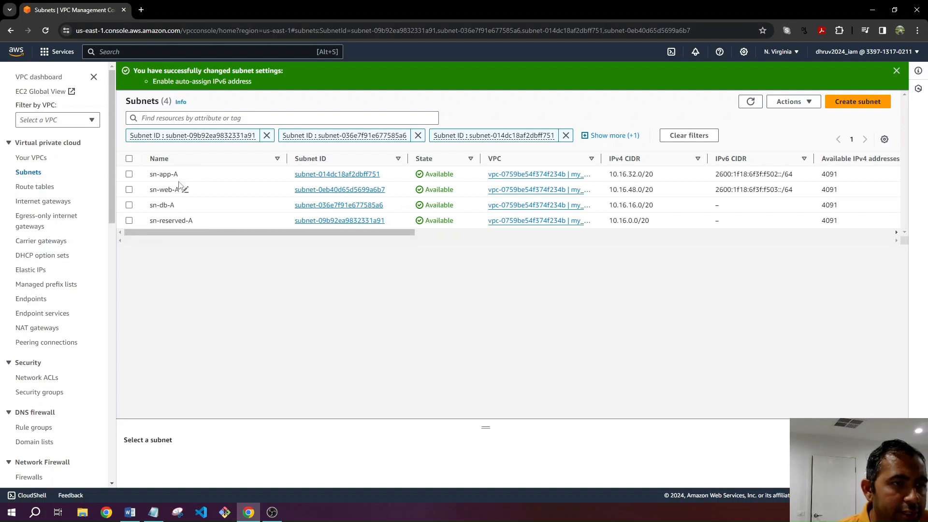
{"action": "left_click", "coordinate": [129, 189]}
{"action": "left_click", "coordinate": [788, 102]}
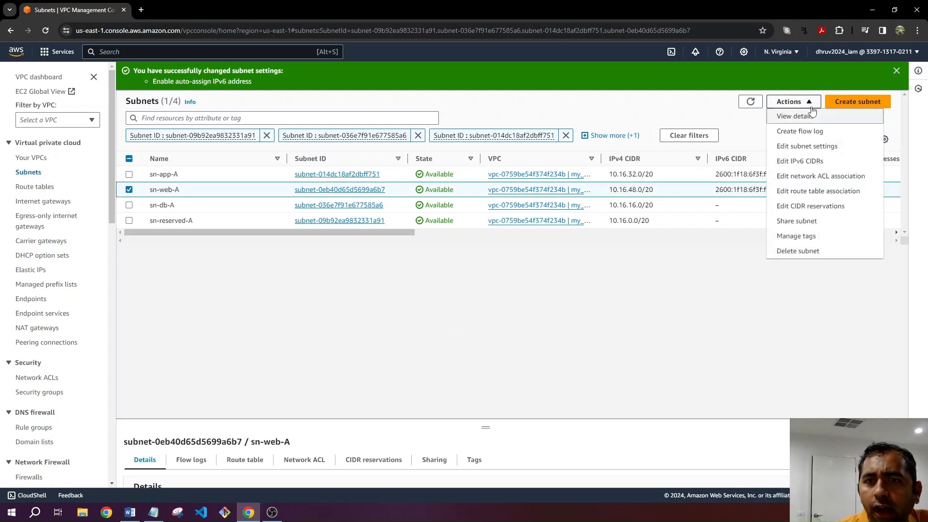
{"action": "left_click", "coordinate": [807, 147]}
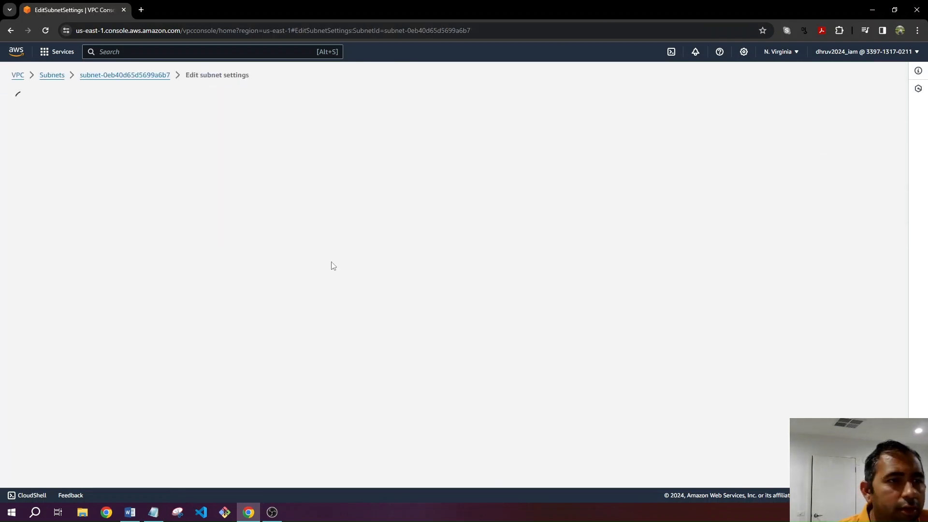
{"action": "left_click", "coordinate": [26, 220]}
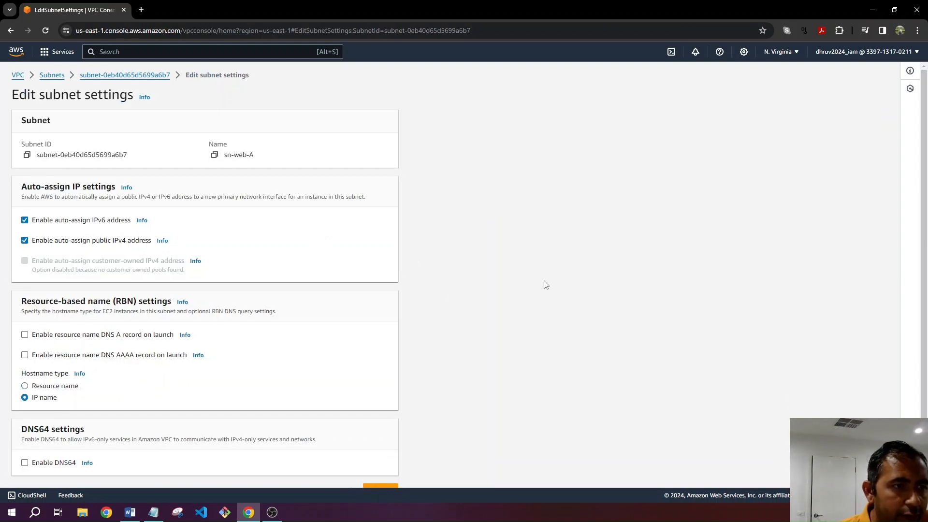
{"action": "scroll", "coordinate": [546, 285], "scroll_direction": "down", "scroll_amount": 1}
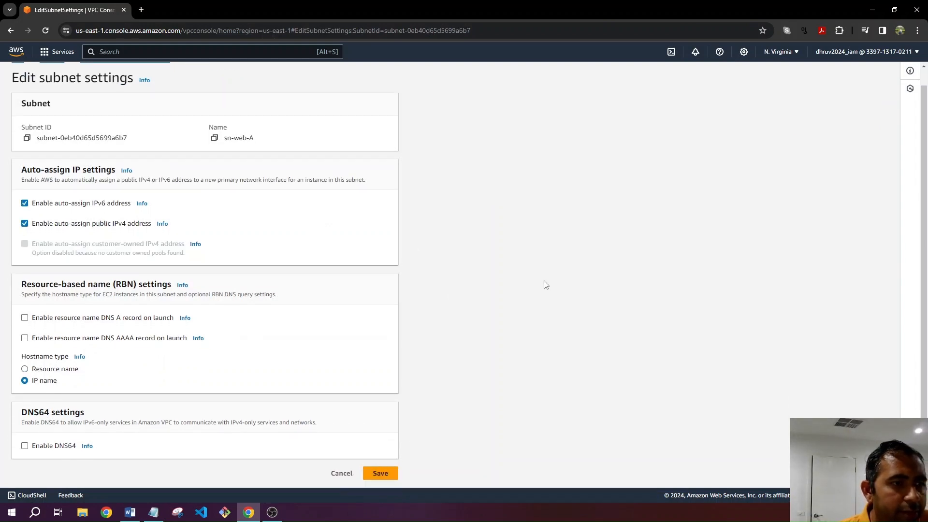
{"action": "left_click", "coordinate": [386, 476]}
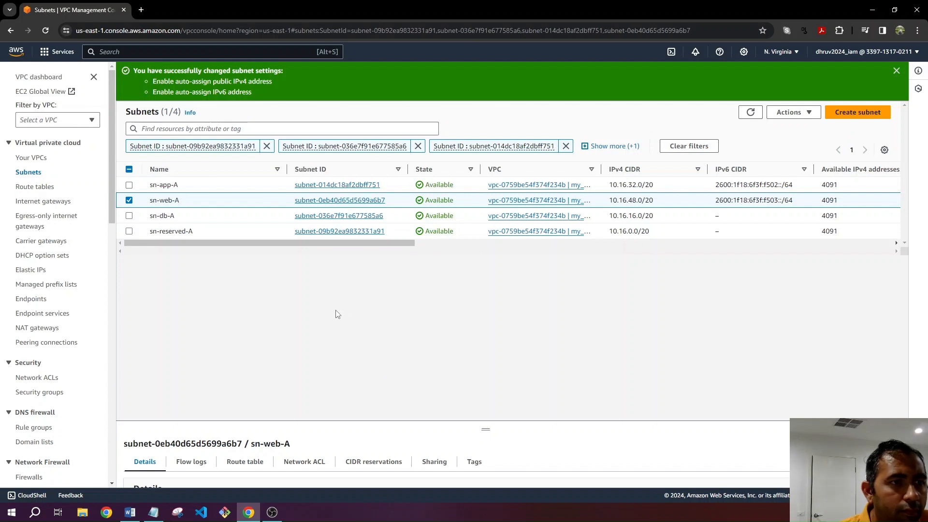
Enable auto-assign public IPv4 address in the subnet settings of sn-db-A and save
{"action": "left_click", "coordinate": [130, 200]}
{"action": "left_click", "coordinate": [129, 216]}
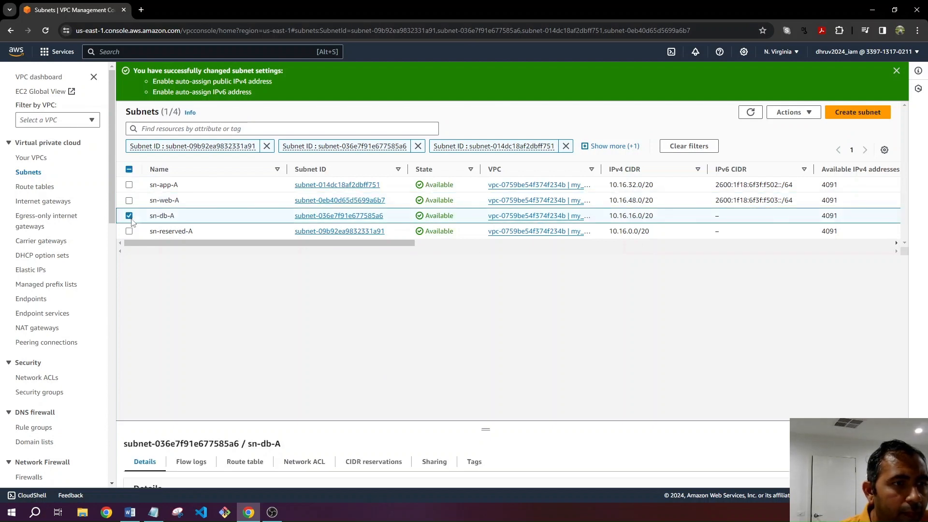
{"action": "left_click", "coordinate": [792, 112]}
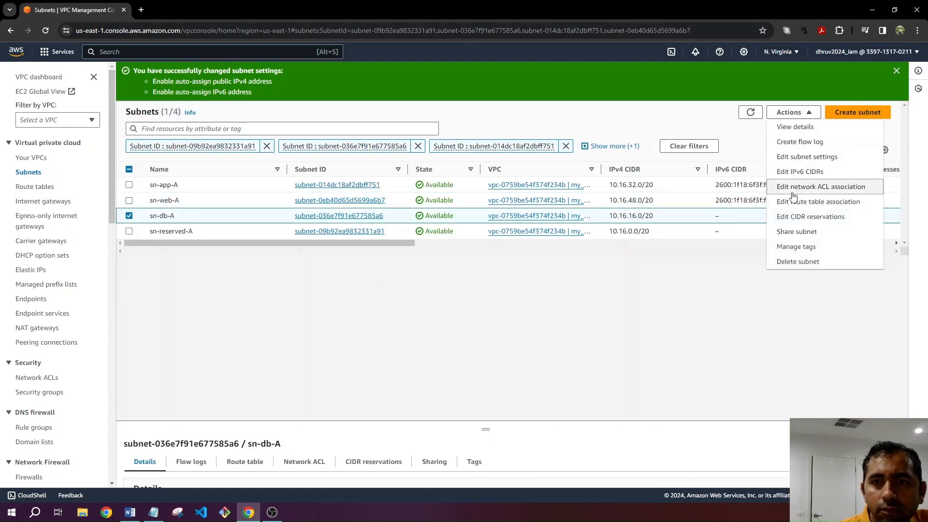
{"action": "left_click", "coordinate": [803, 158]}
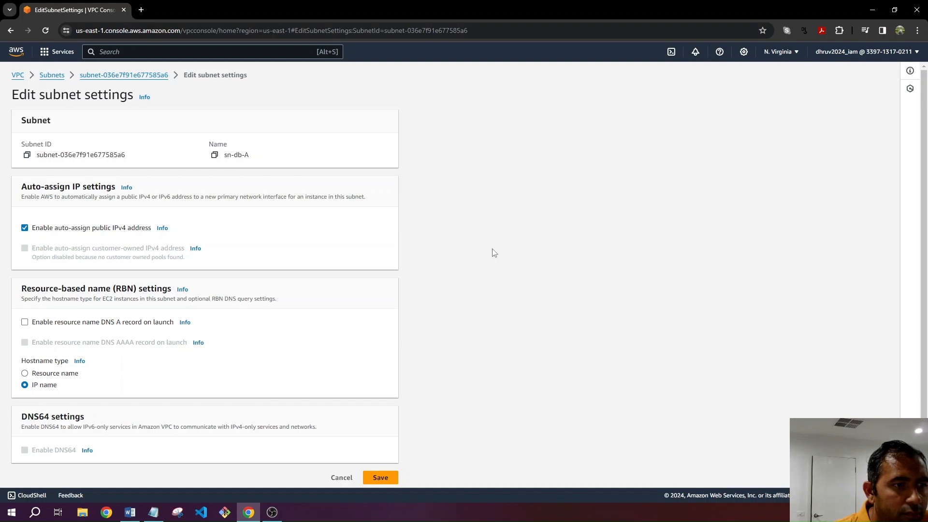
{"action": "scroll", "coordinate": [494, 252], "scroll_direction": "down", "scroll_amount": 1}
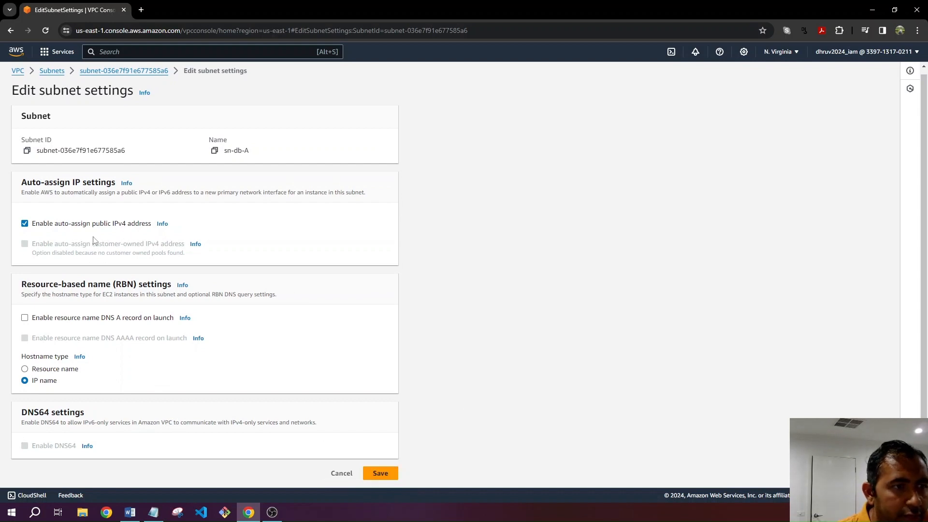
{"action": "left_click", "coordinate": [381, 474]}
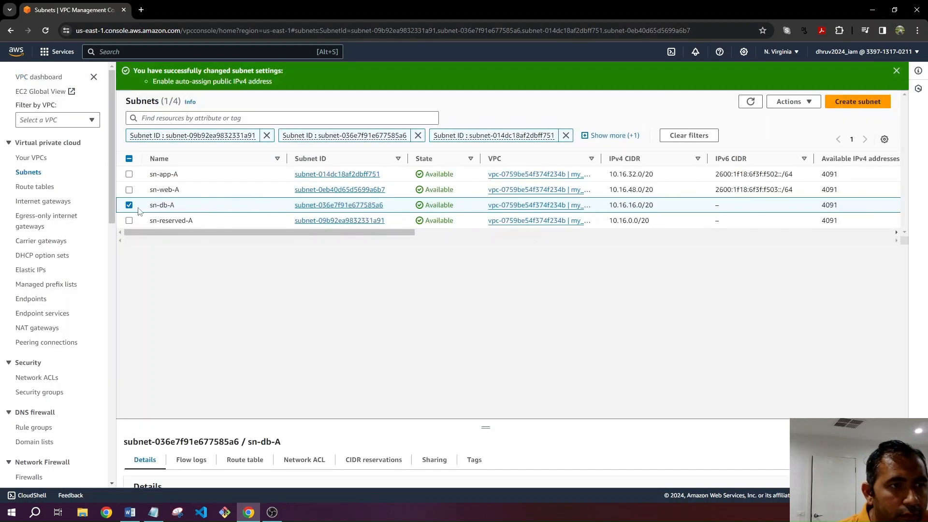
Review the subnet settings and details of sn-reserved-A without editing them, and return to the full subnet list
{"action": "left_click", "coordinate": [129, 220]}
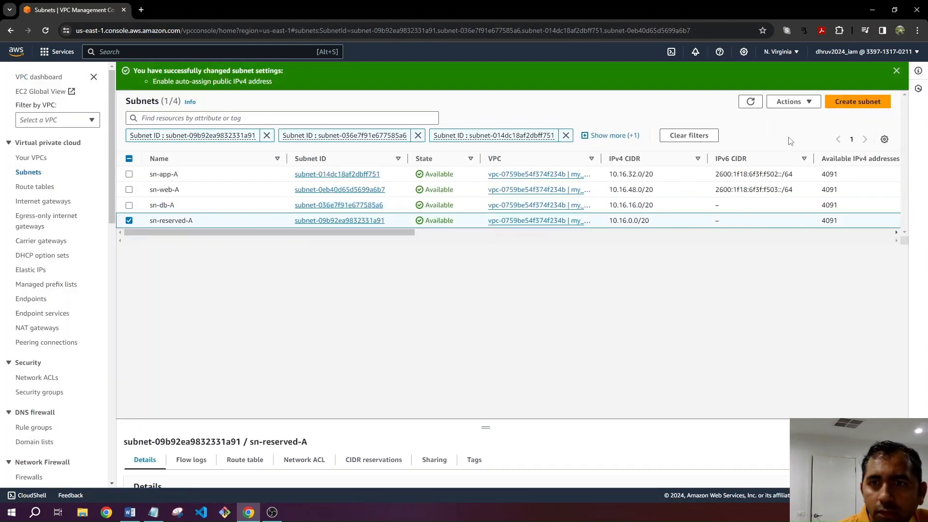
{"action": "left_click", "coordinate": [808, 103]}
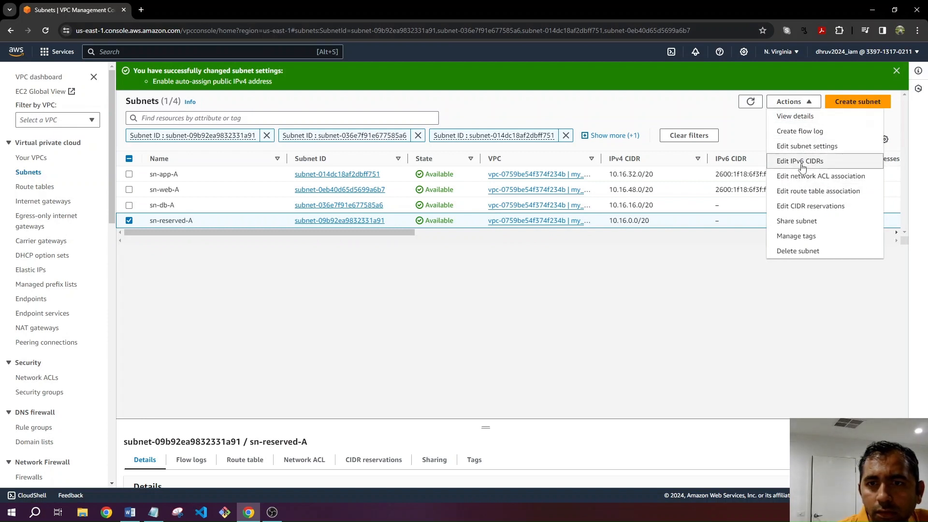
{"action": "left_click", "coordinate": [806, 146]}
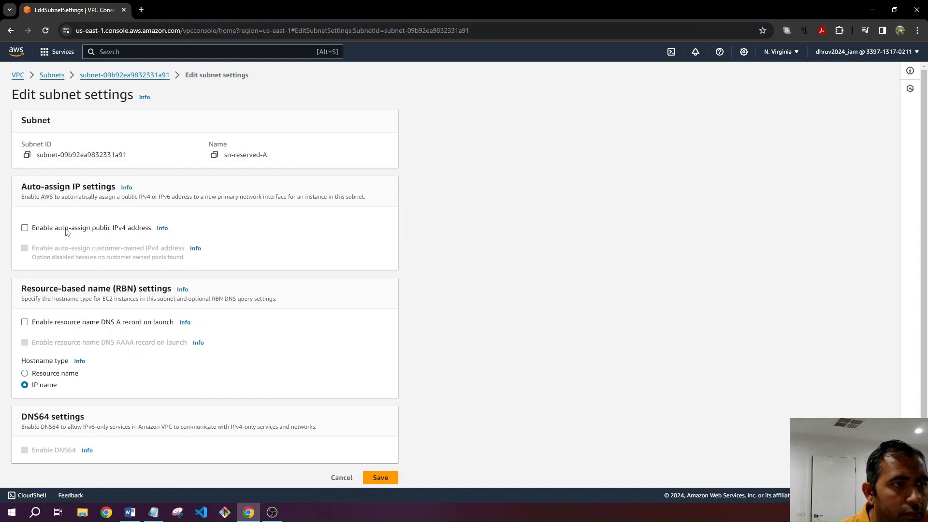
{"action": "left_click", "coordinate": [103, 79]}
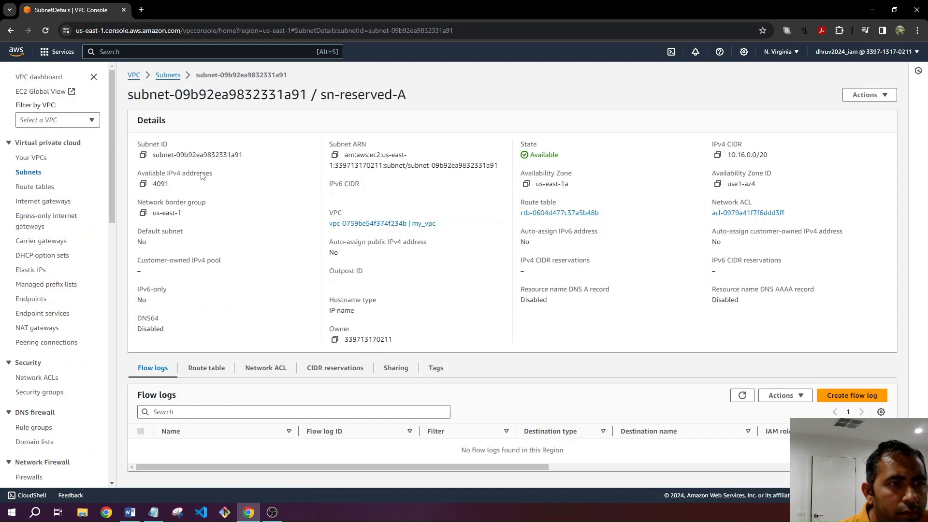
{"action": "left_click", "coordinate": [167, 76]}
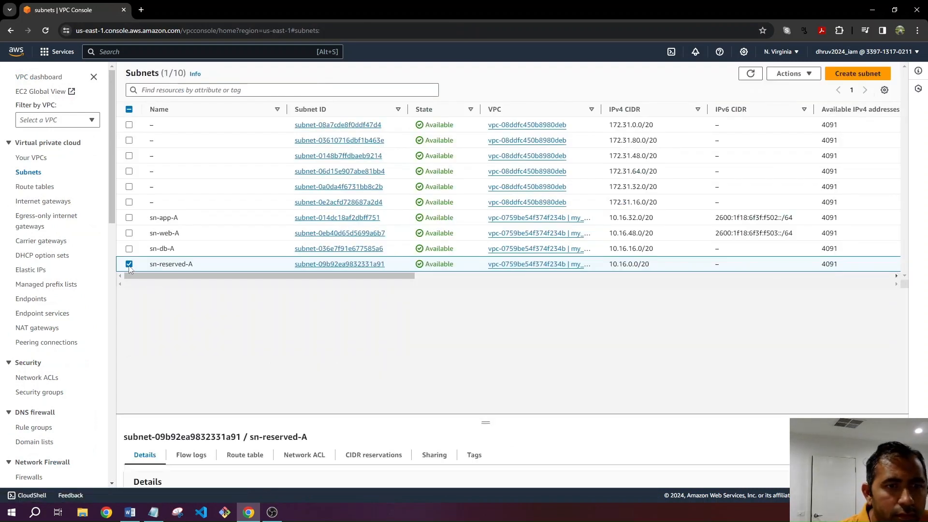
{"action": "left_click", "coordinate": [129, 265]}
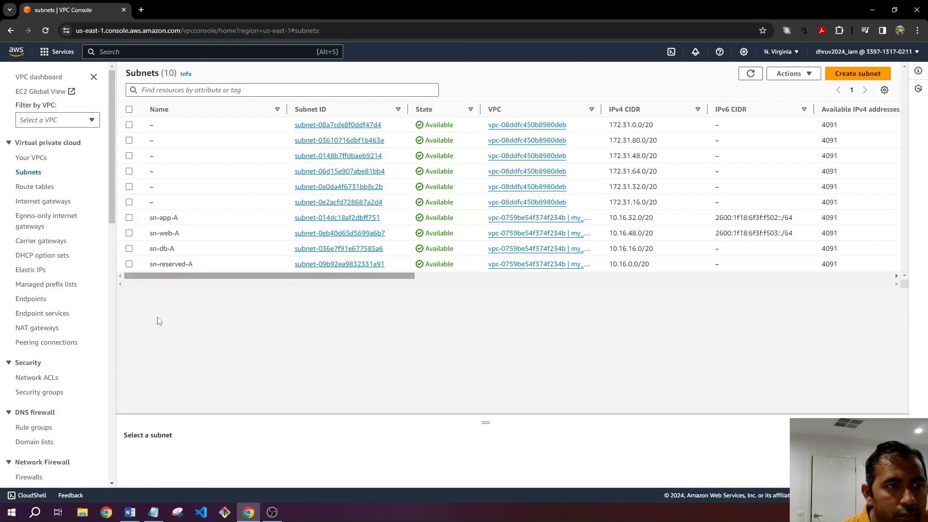
{"action": "left_click", "coordinate": [129, 249]}
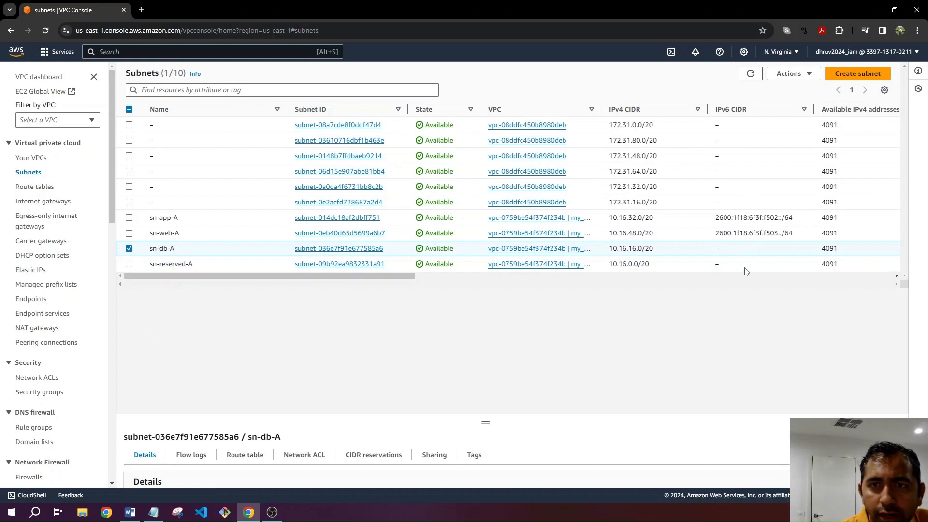
{"action": "left_click", "coordinate": [797, 73]}
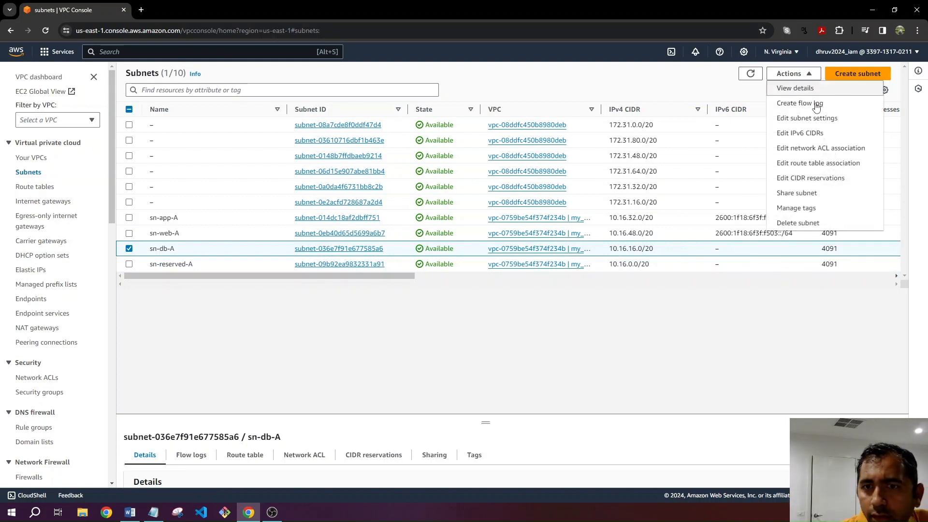
{"action": "left_click", "coordinate": [816, 140]}
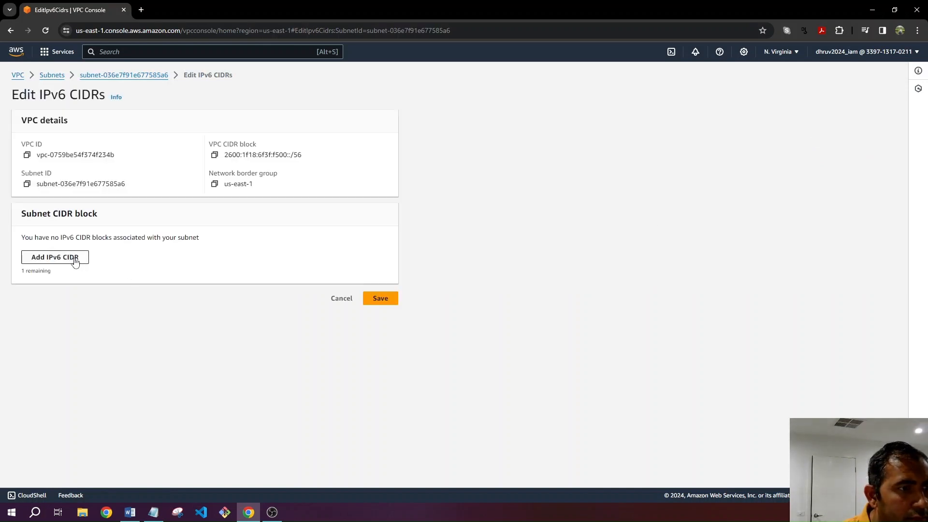
{"action": "left_click", "coordinate": [75, 262]}
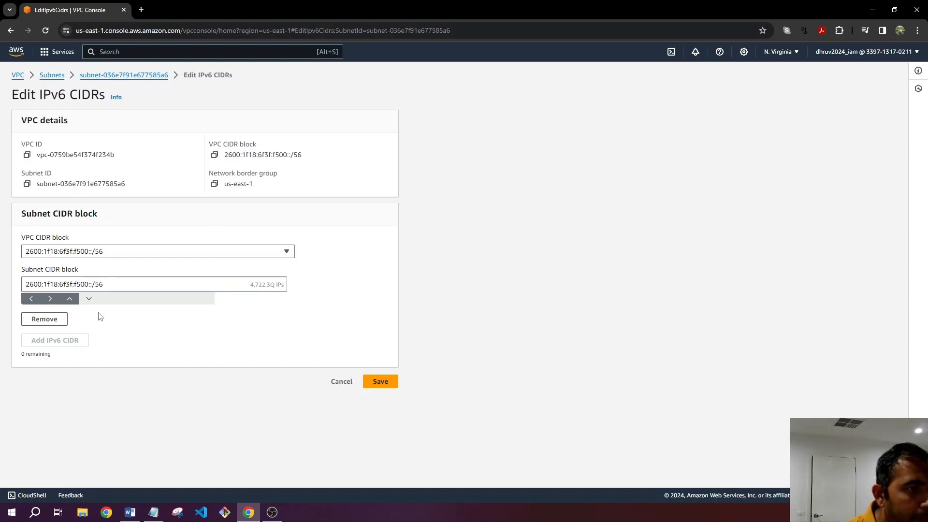
{"action": "left_click", "coordinate": [89, 299]}
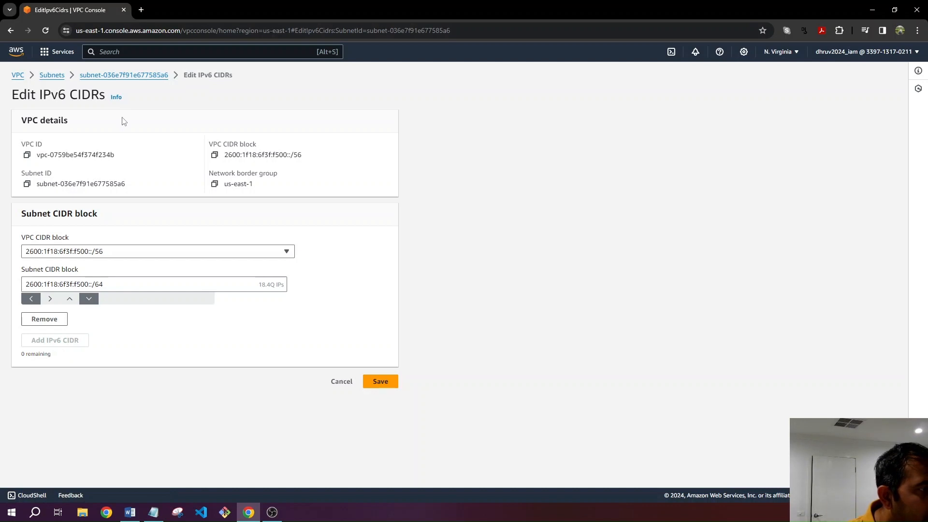
{"action": "left_click", "coordinate": [133, 77]}
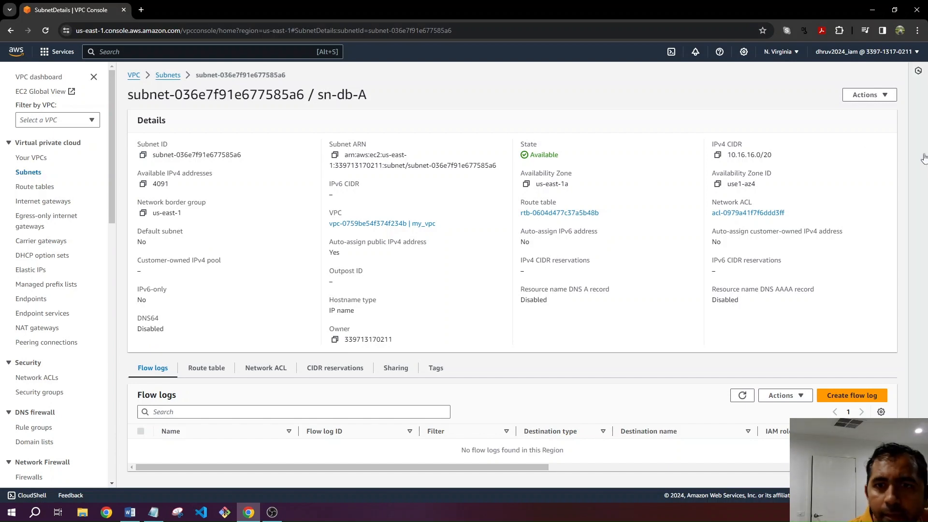
Add the IPv6 CIDR block 2600:1f18:6f3f:f501::/64 to sn-db-A, save it, and return to the subnet list with sn-db-A deselected
{"action": "left_click", "coordinate": [884, 99]}
{"action": "left_click", "coordinate": [855, 146]}
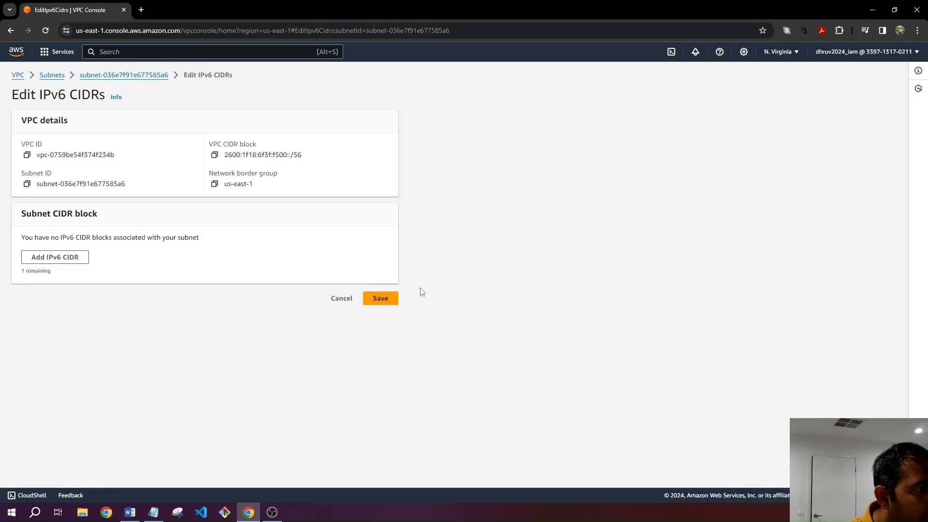
{"action": "left_click", "coordinate": [66, 257]}
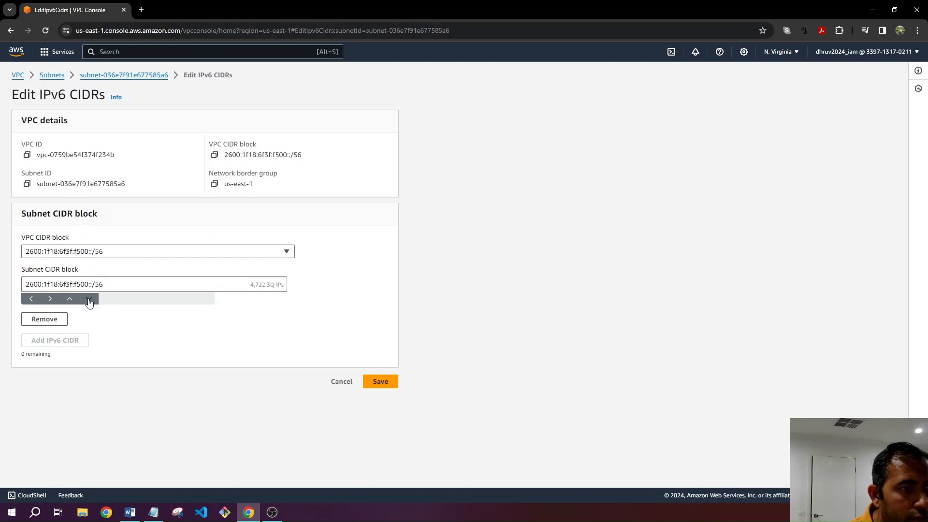
{"action": "left_click", "coordinate": [89, 300]}
{"action": "left_click", "coordinate": [50, 300]}
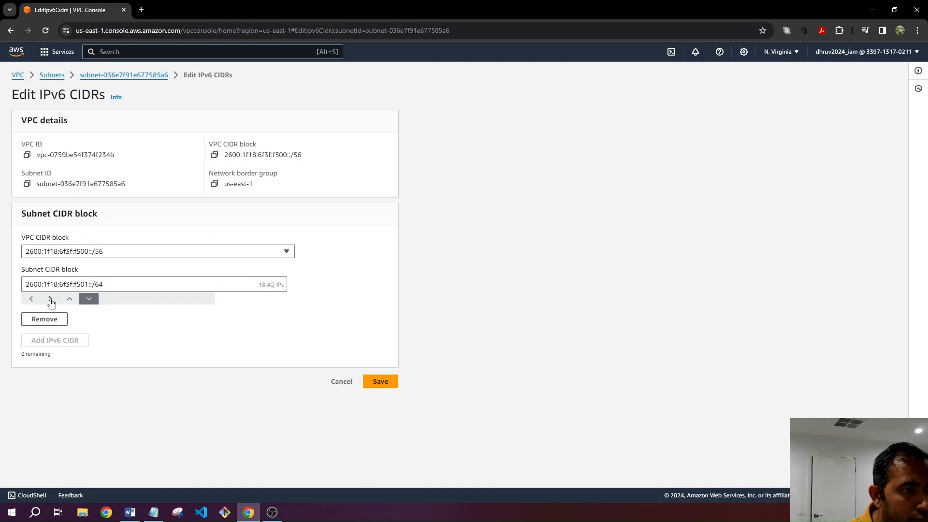
{"action": "left_click", "coordinate": [379, 382]}
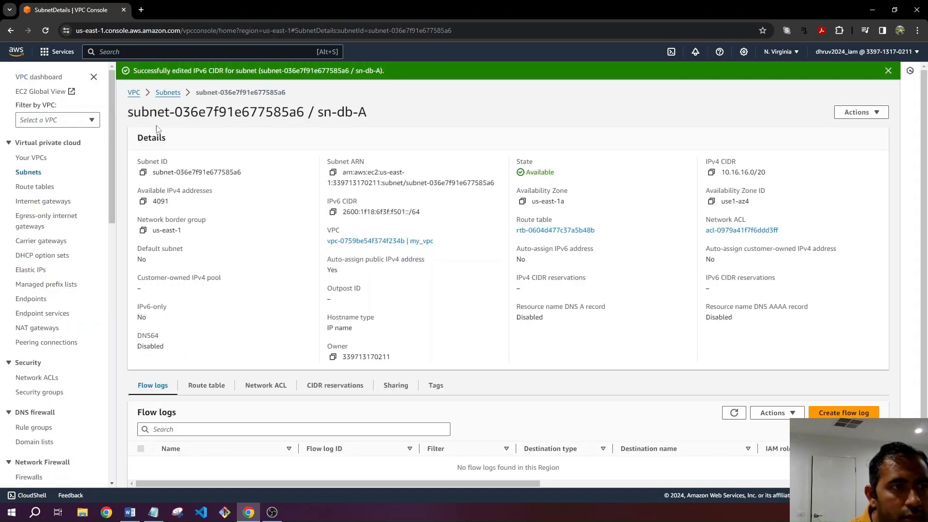
{"action": "left_click", "coordinate": [167, 92]}
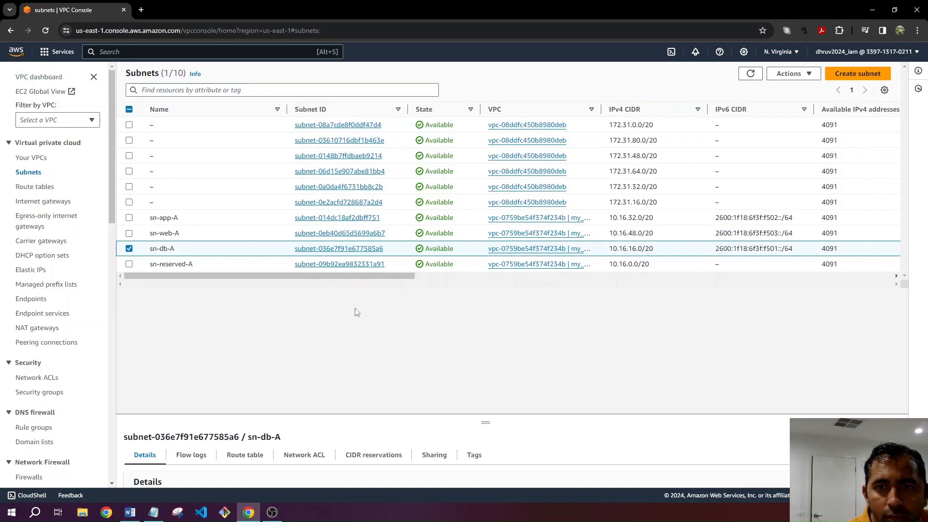
{"action": "left_click", "coordinate": [129, 249]}
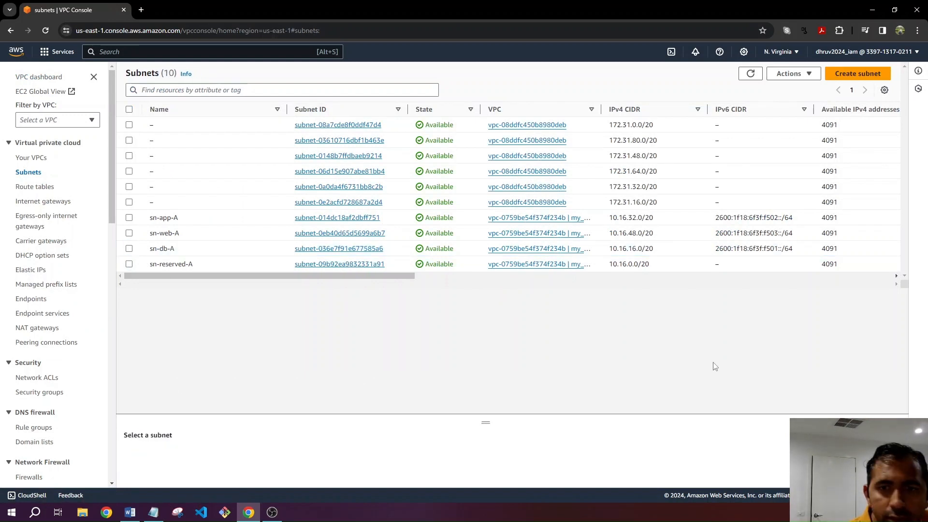
Add the IPv6 CIDR block 2600:1f18:6f3f:f500::/64 to sn-reserved-A and save it
{"action": "left_click", "coordinate": [129, 264]}
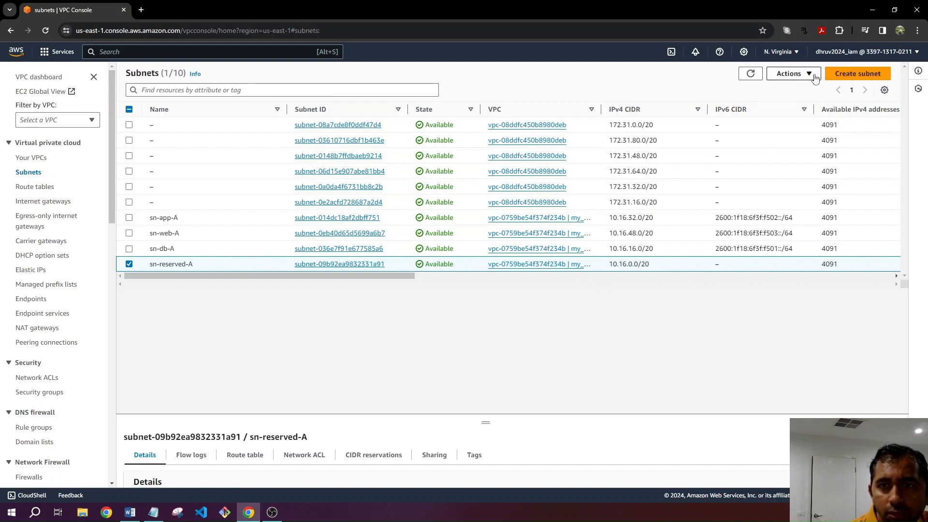
{"action": "left_click", "coordinate": [792, 74]}
{"action": "left_click", "coordinate": [811, 133]}
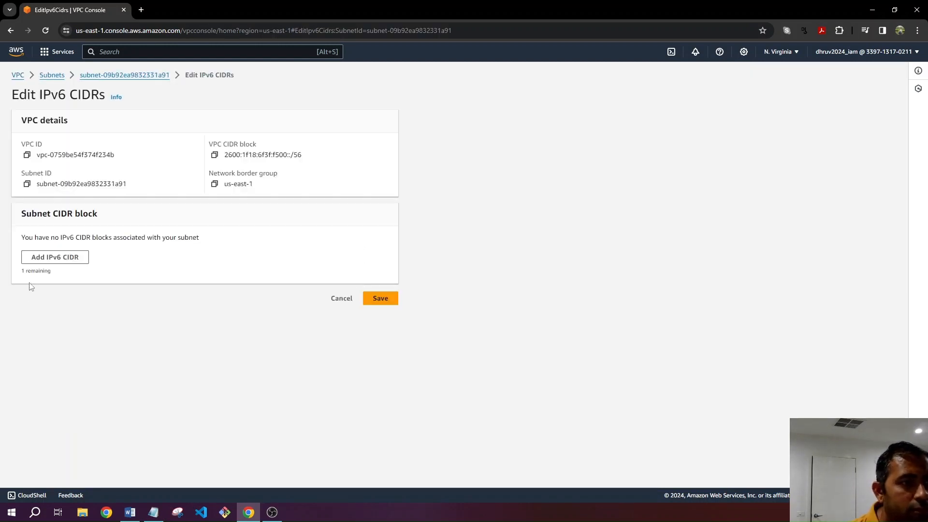
{"action": "left_click", "coordinate": [47, 263]}
{"action": "left_click", "coordinate": [89, 299]}
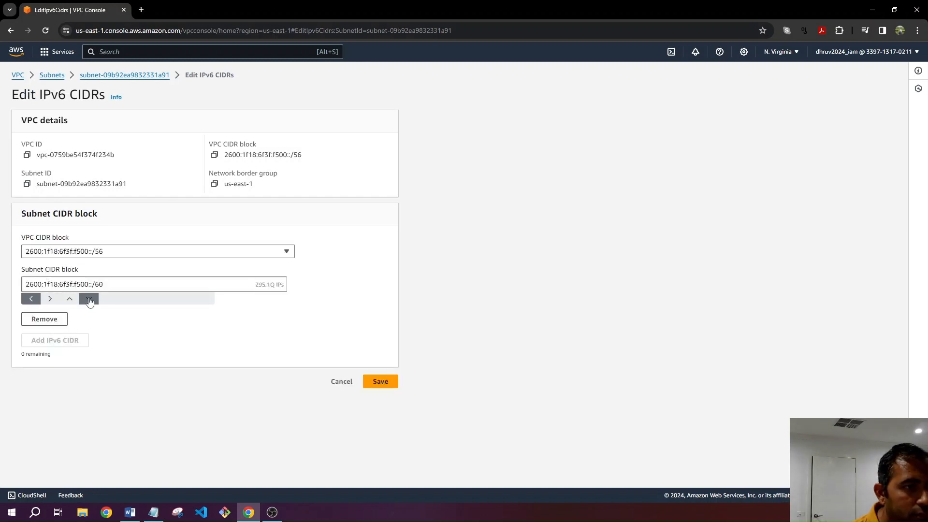
{"action": "left_click", "coordinate": [90, 299]}
{"action": "left_click", "coordinate": [380, 381]}
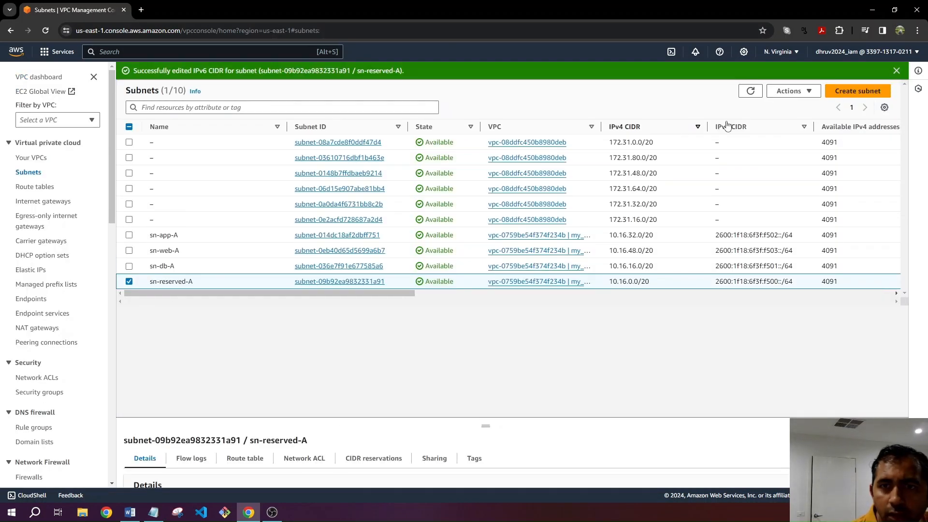
Enable auto-assign IPv6 address in the subnet settings of sn-reserved-A, save, and deselect the subnet
{"action": "left_click", "coordinate": [790, 90]}
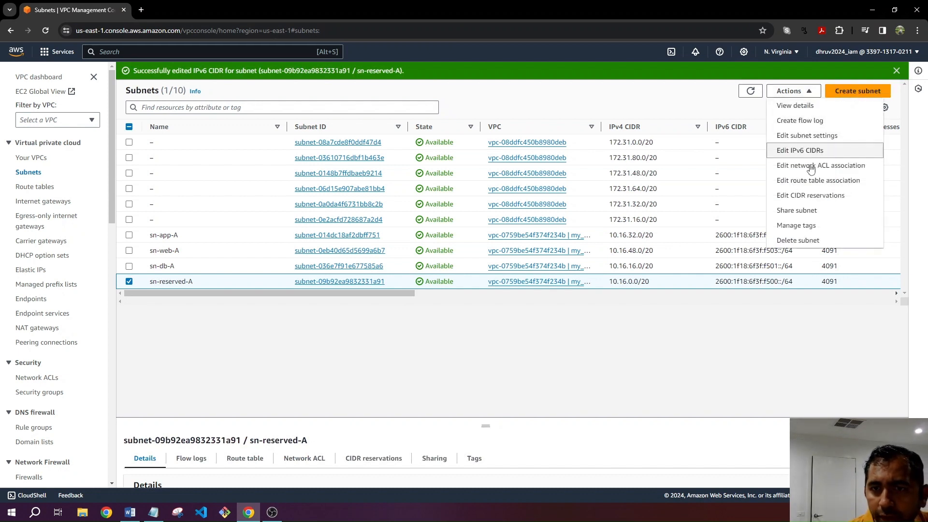
{"action": "left_click", "coordinate": [807, 135]}
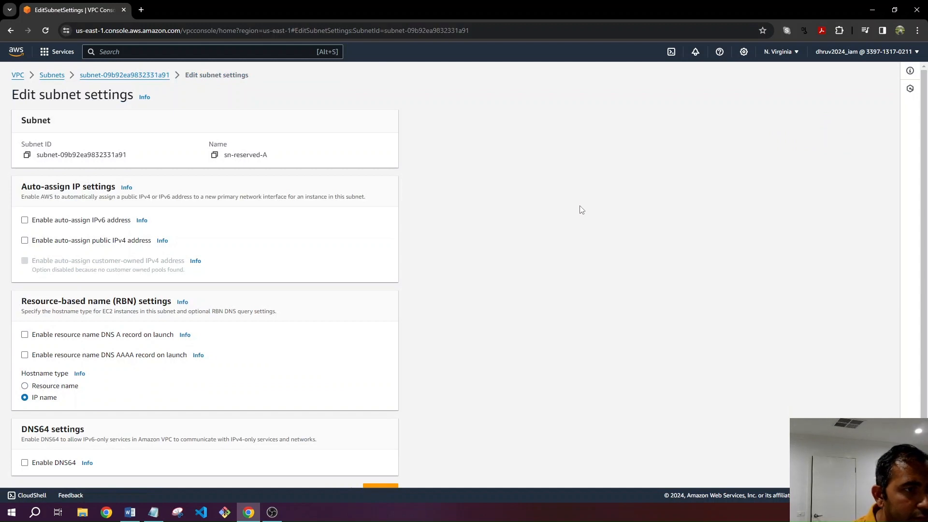
{"action": "left_click", "coordinate": [95, 224]}
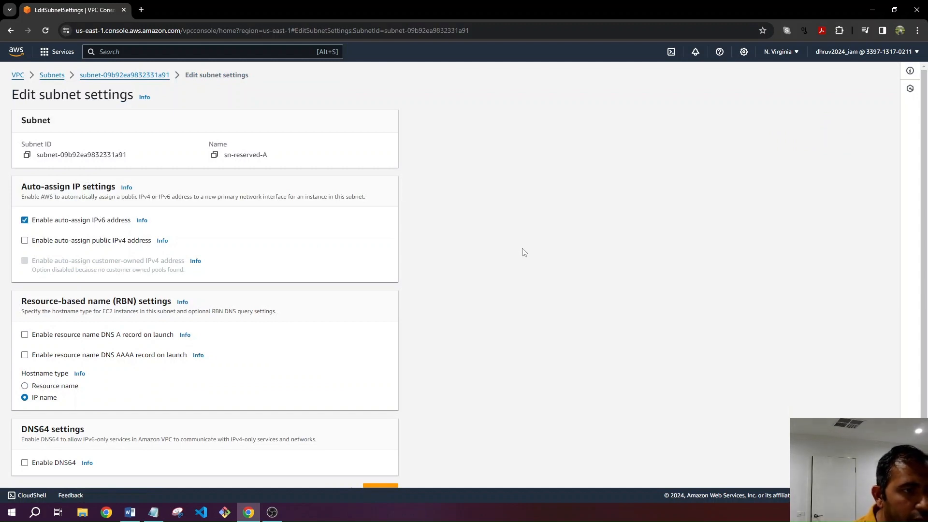
{"action": "scroll", "coordinate": [523, 252], "scroll_direction": "down", "scroll_amount": 1}
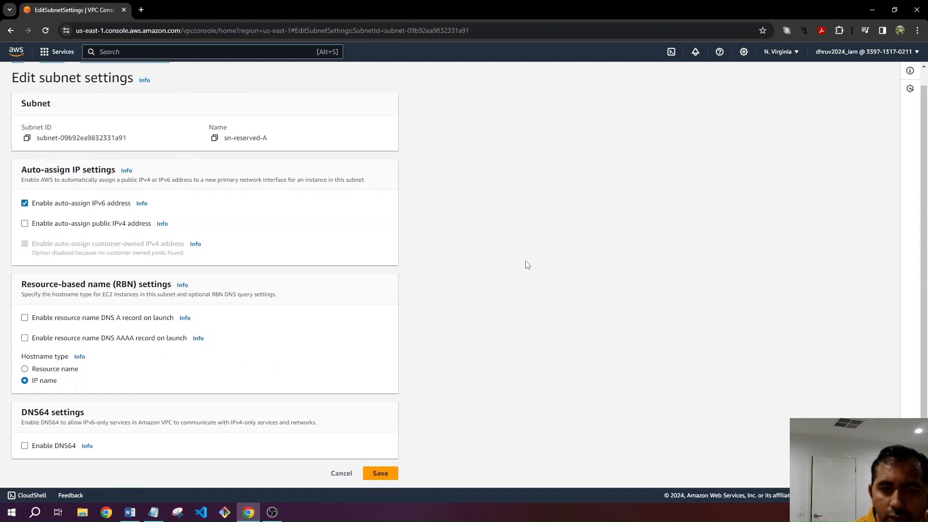
{"action": "left_click", "coordinate": [392, 475]}
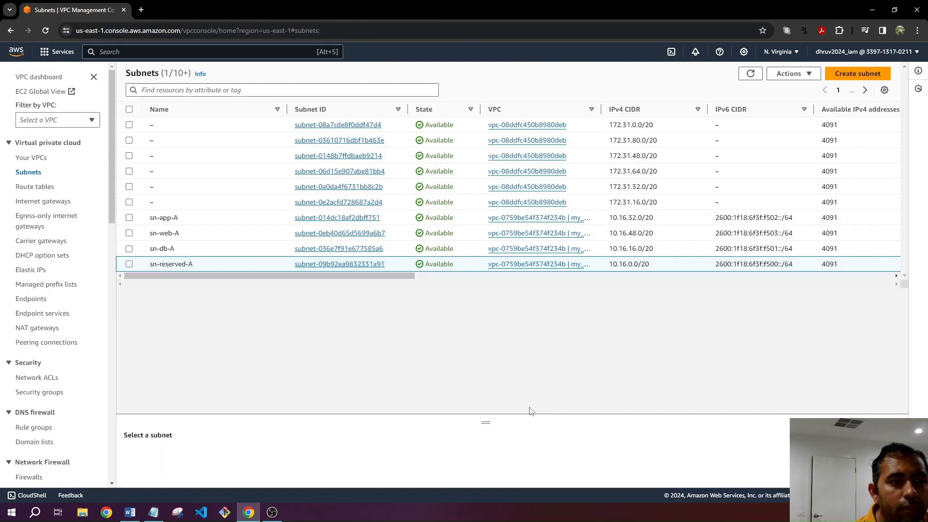
{"action": "left_click", "coordinate": [129, 291]}
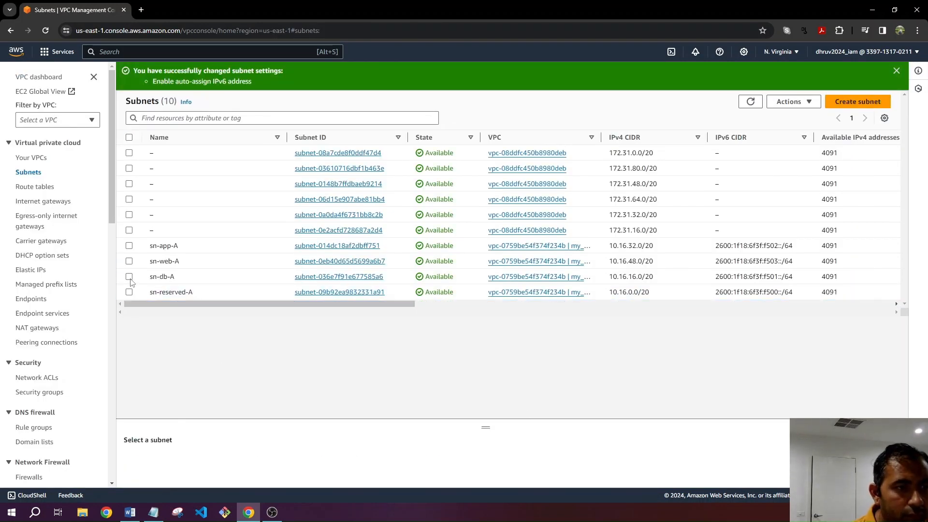
Disable auto-assign public IPv4 address and enable auto-assign IPv6 address in the subnet settings of sn-db-A, save, and deselect the subnet
{"action": "left_click", "coordinate": [129, 277]}
{"action": "left_click", "coordinate": [792, 102]}
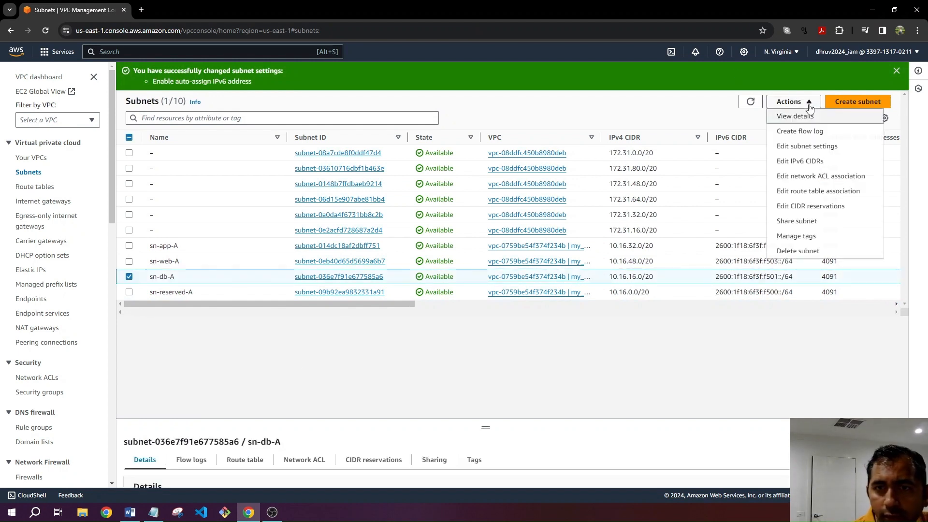
{"action": "left_click", "coordinate": [807, 146]}
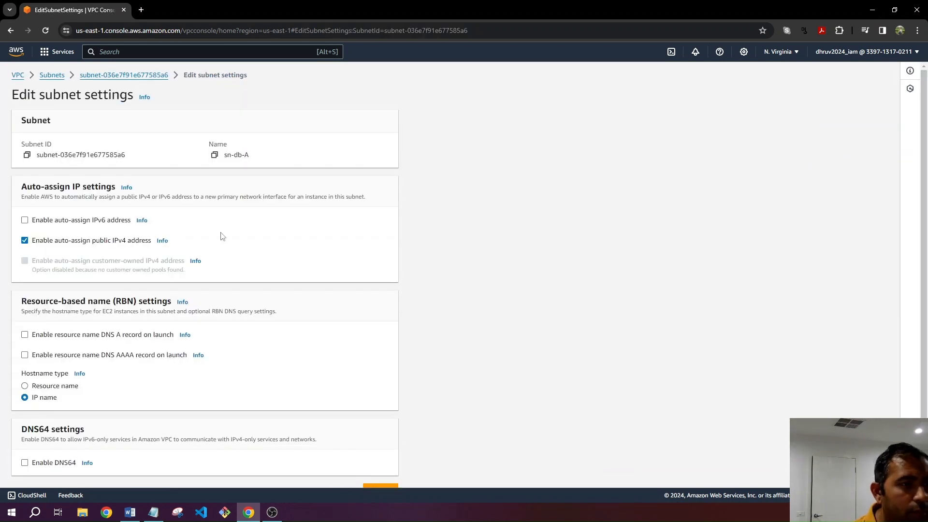
{"action": "left_click", "coordinate": [25, 240]}
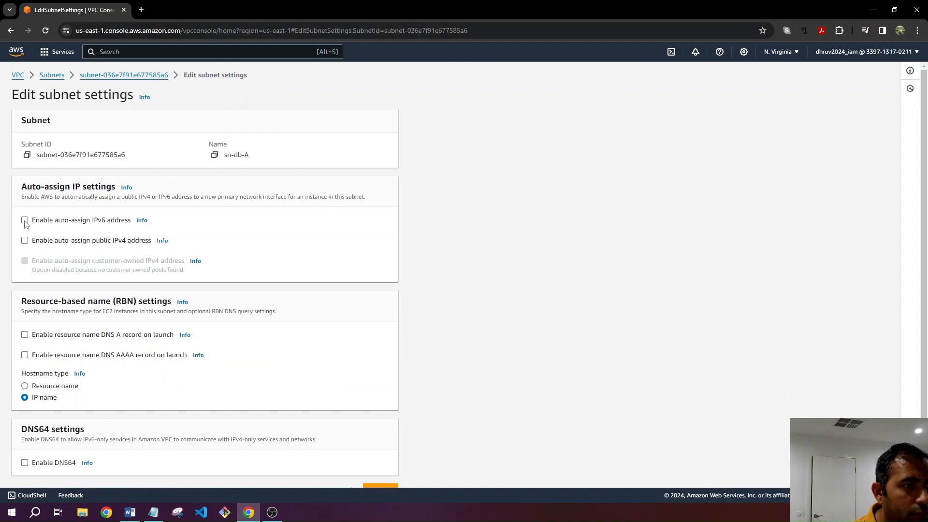
{"action": "left_click", "coordinate": [25, 220]}
{"action": "scroll", "coordinate": [529, 250], "scroll_direction": "down", "scroll_amount": 1}
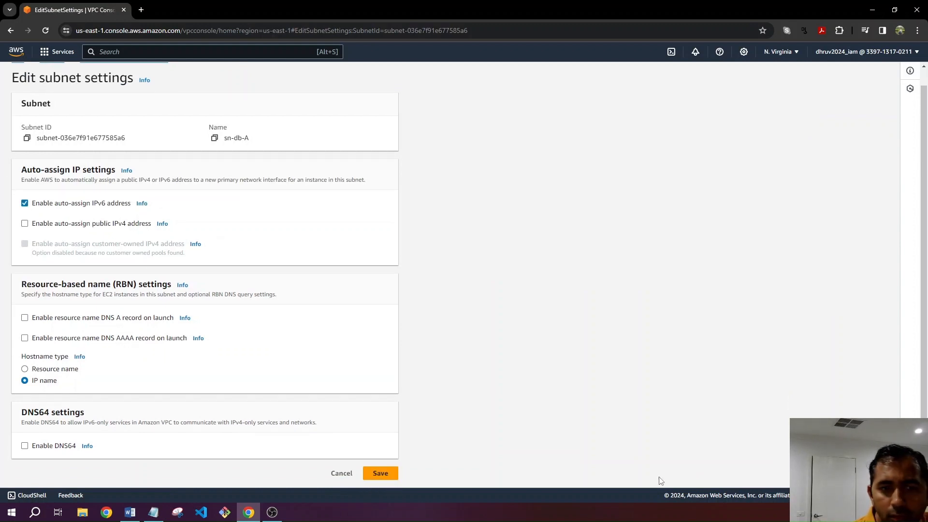
{"action": "left_click", "coordinate": [381, 477]}
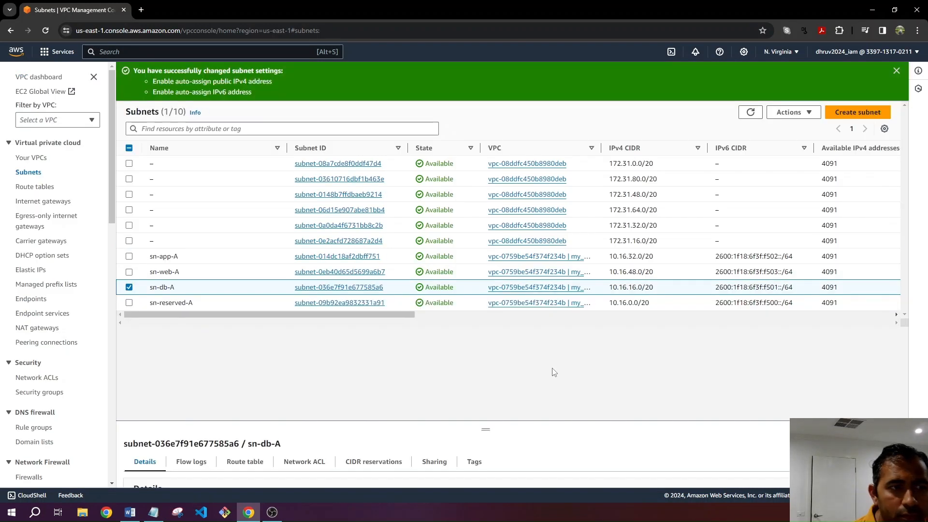
{"action": "left_click", "coordinate": [129, 288]}
Check the auto-assign IP settings of sn-app-A and sn-web-A without editing them, returning to the subnet list after each
{"action": "left_click", "coordinate": [129, 256]}
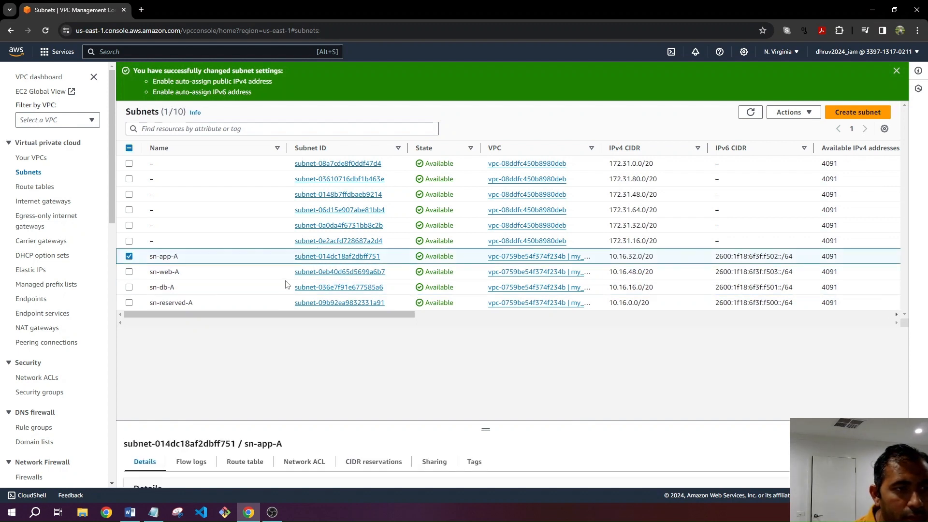
{"action": "left_click", "coordinate": [810, 112]}
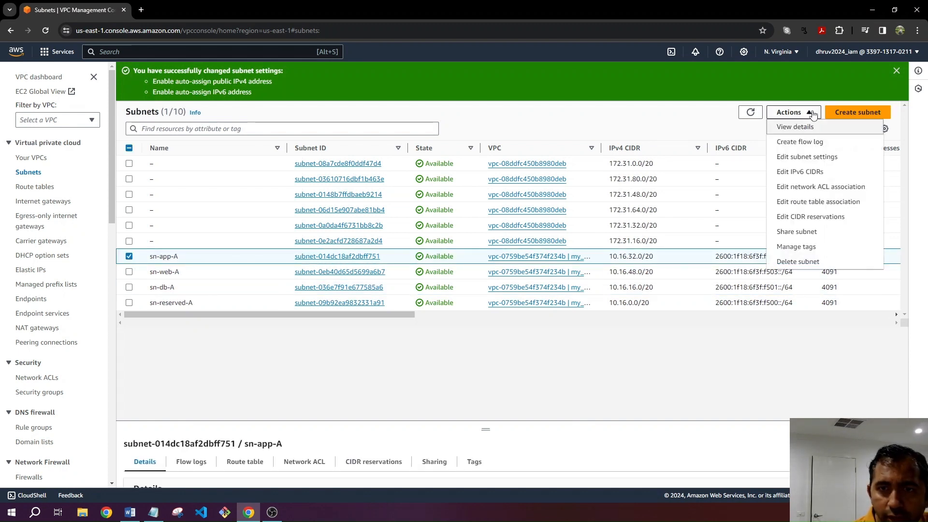
{"action": "left_click", "coordinate": [804, 157]}
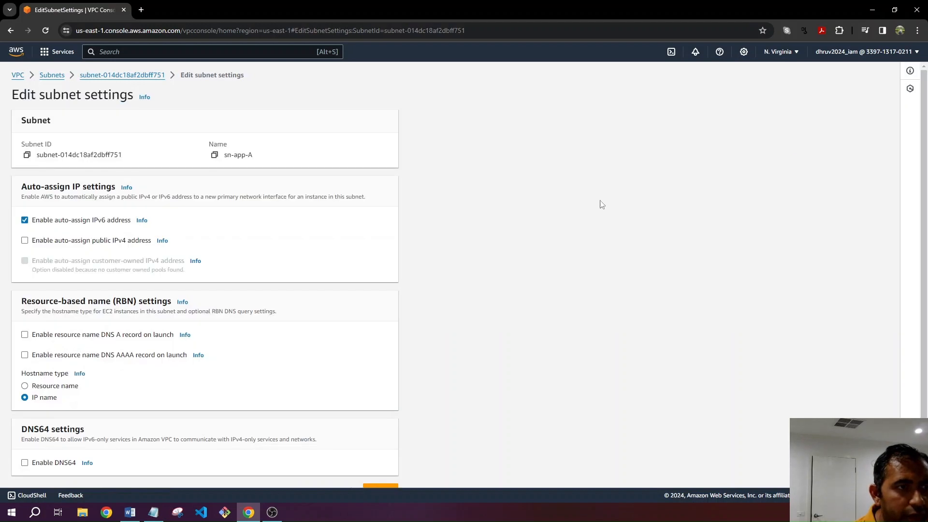
{"action": "left_click", "coordinate": [51, 77]}
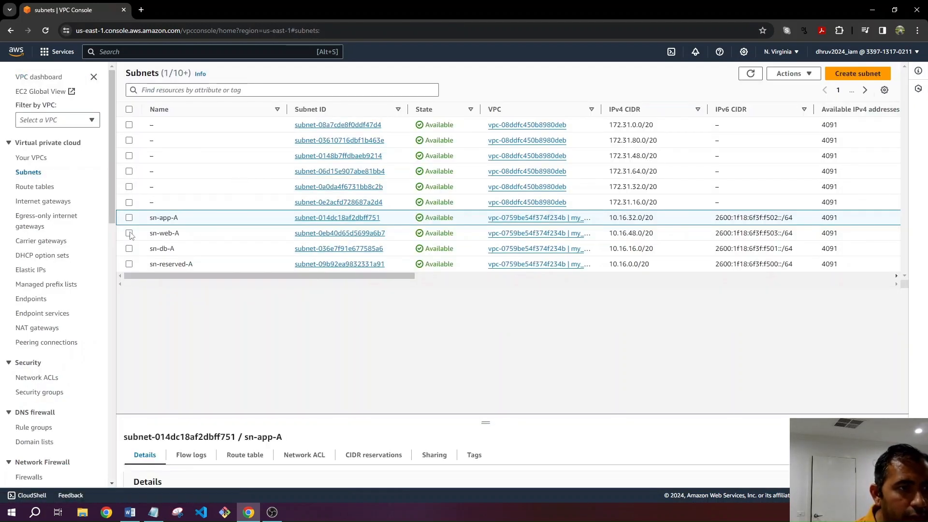
{"action": "left_click", "coordinate": [129, 219]}
{"action": "left_click", "coordinate": [129, 233]}
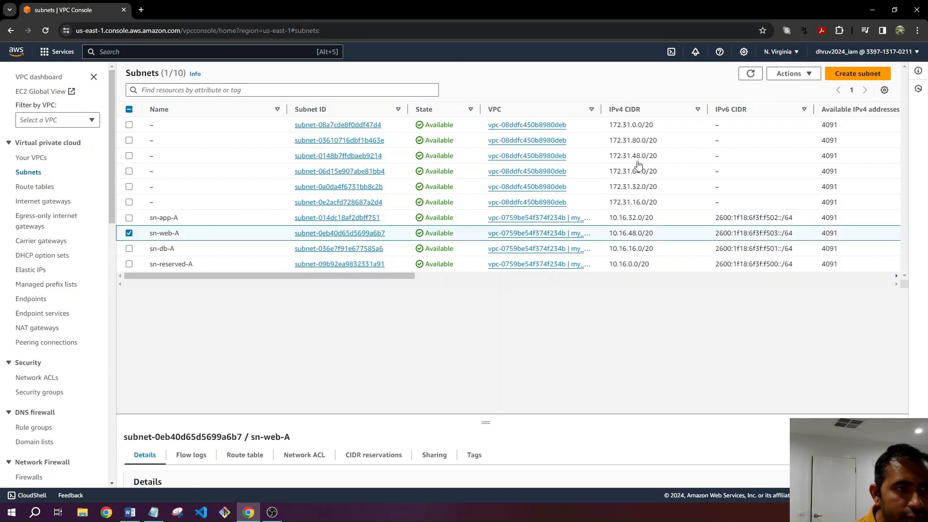
{"action": "left_click", "coordinate": [813, 74]}
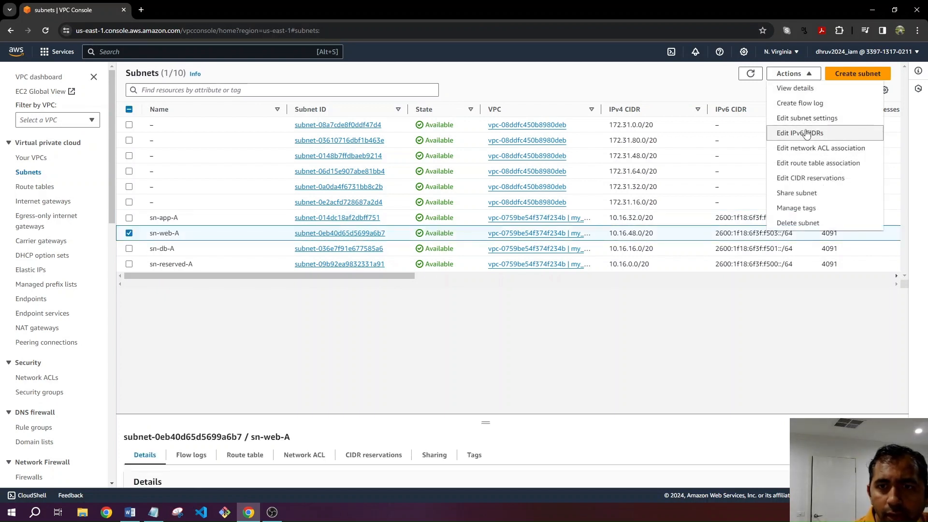
{"action": "left_click", "coordinate": [807, 120]}
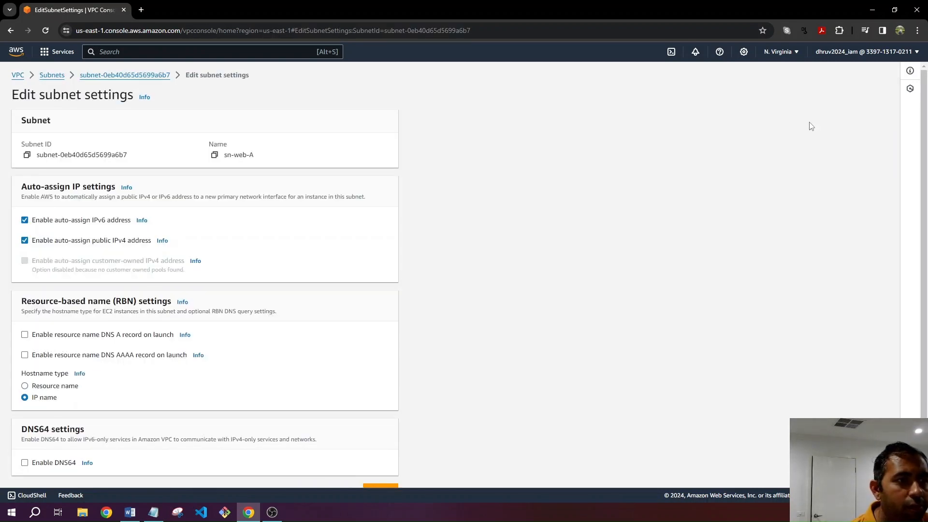
{"action": "left_click", "coordinate": [50, 76]}
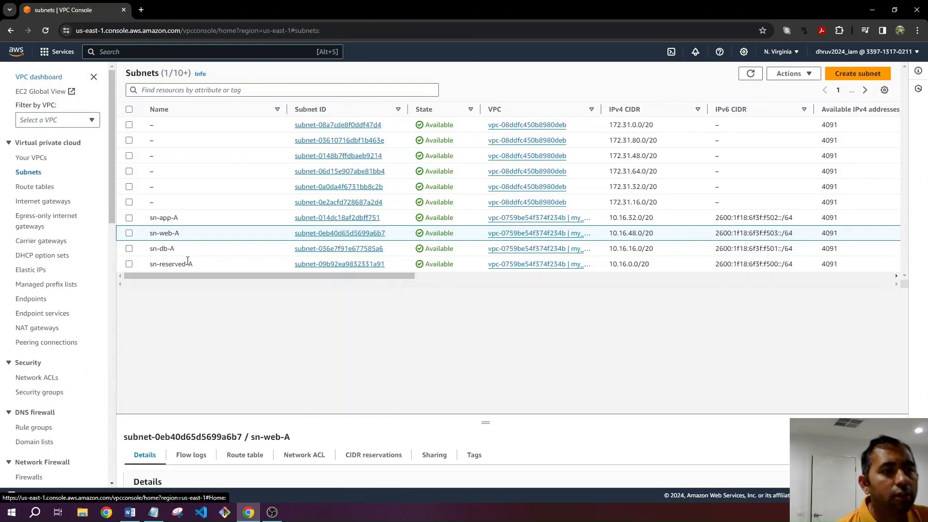
Deselect sn-web-A in the subnet list and create an internet gateway with the name tag new_igw
{"action": "left_click", "coordinate": [129, 234]}
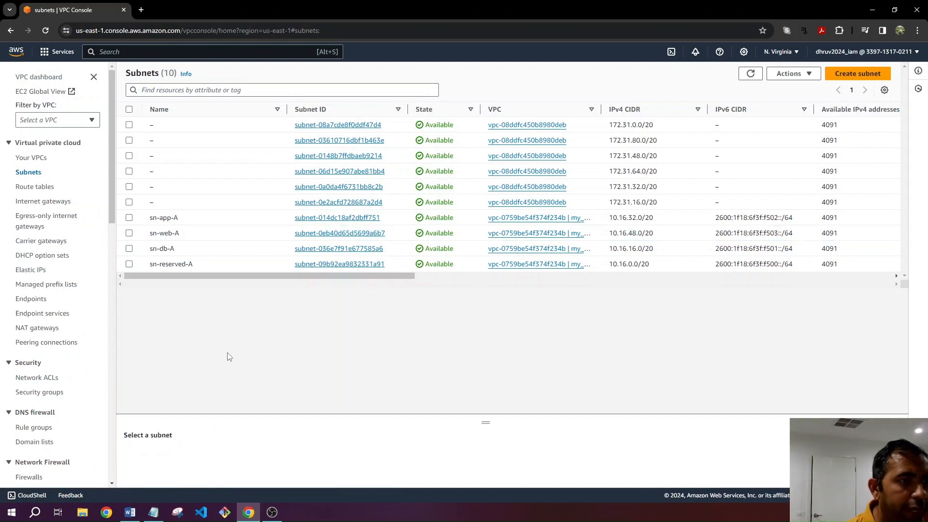
{"action": "left_click", "coordinate": [57, 202]}
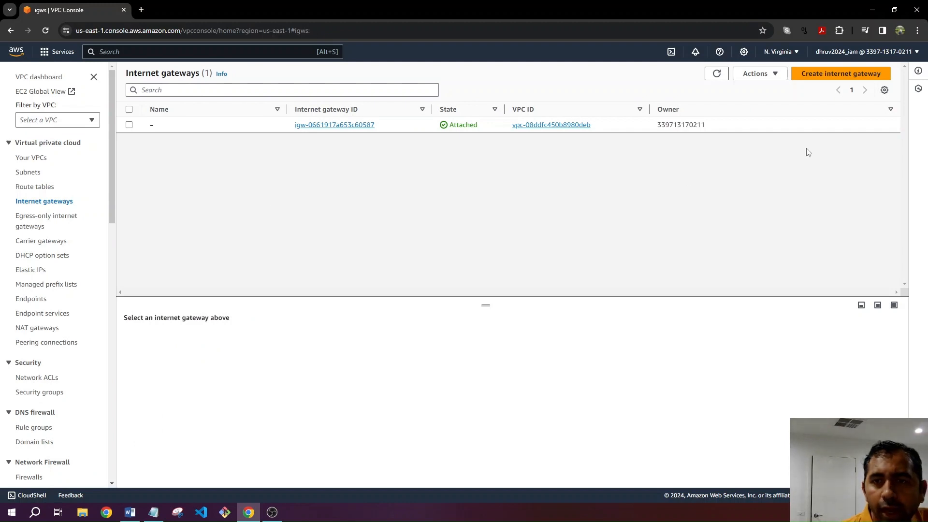
{"action": "left_click", "coordinate": [813, 72]}
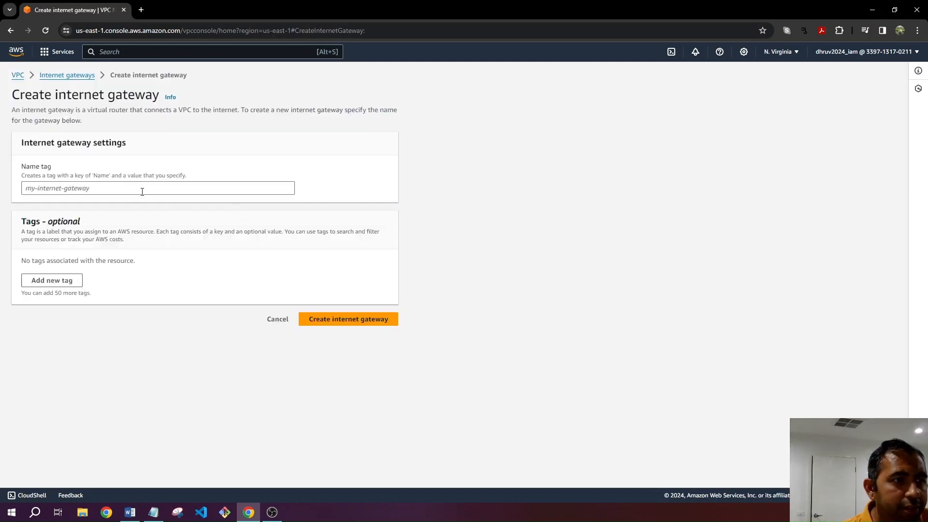
{"action": "left_click", "coordinate": [146, 189]}
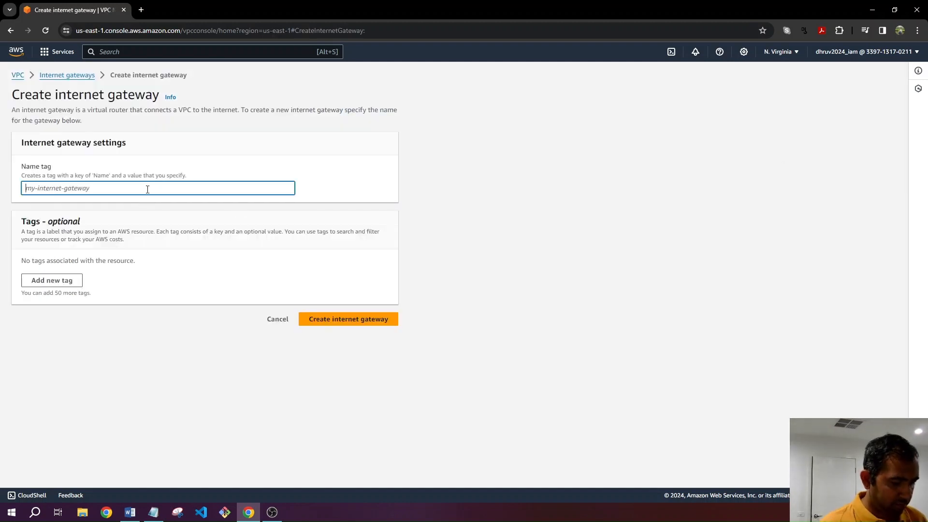
{"action": "type", "text": "new"}
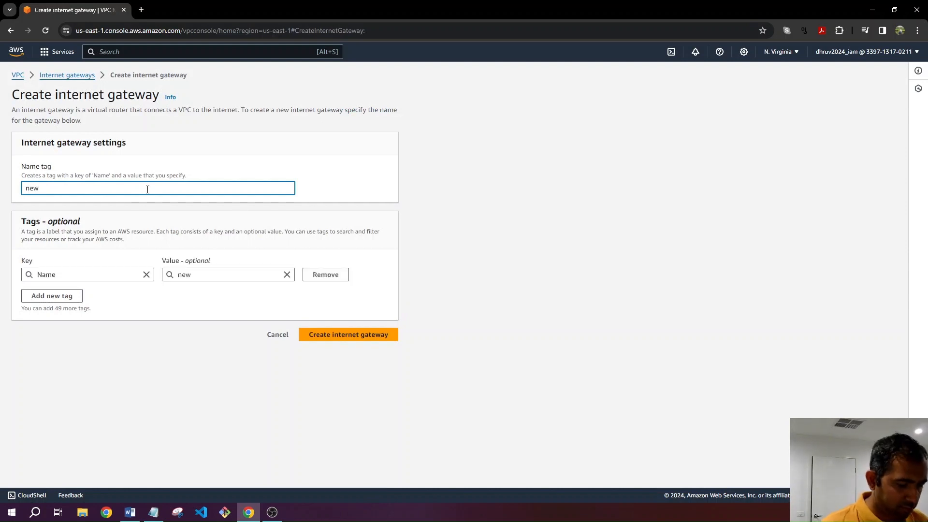
{"action": "type", "text": "_igw"}
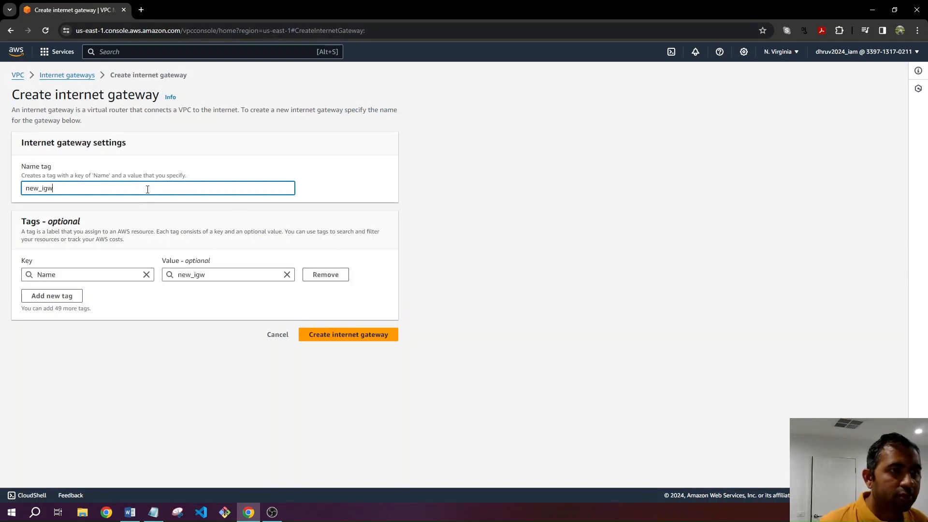
{"action": "left_click", "coordinate": [206, 431]}
{"action": "left_click", "coordinate": [384, 334]}
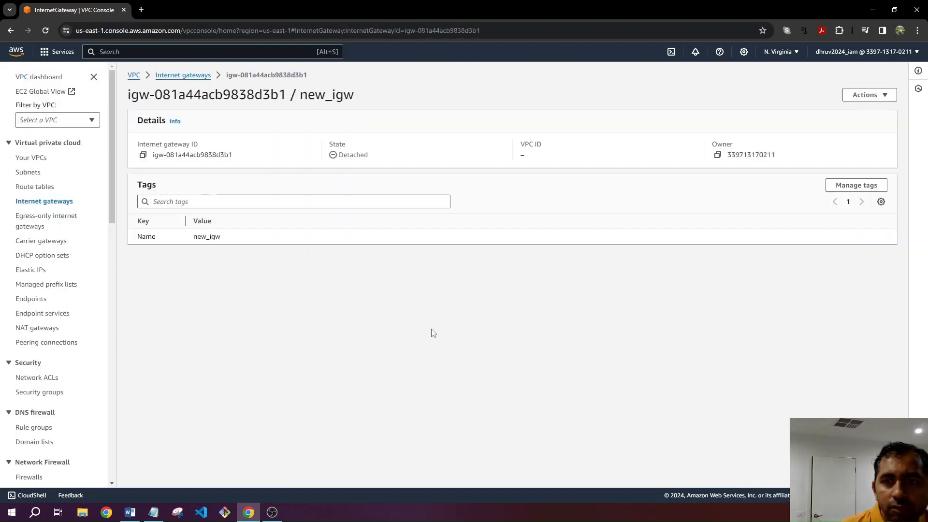
Attach the internet gateway new_igw to my_vpc
{"action": "left_click", "coordinate": [884, 95]}
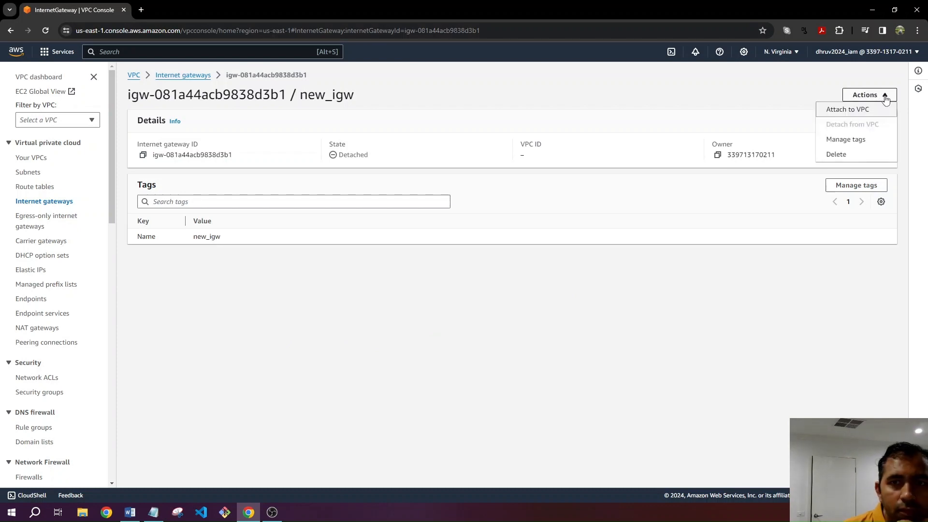
{"action": "left_click", "coordinate": [864, 110]}
{"action": "left_click", "coordinate": [114, 173]}
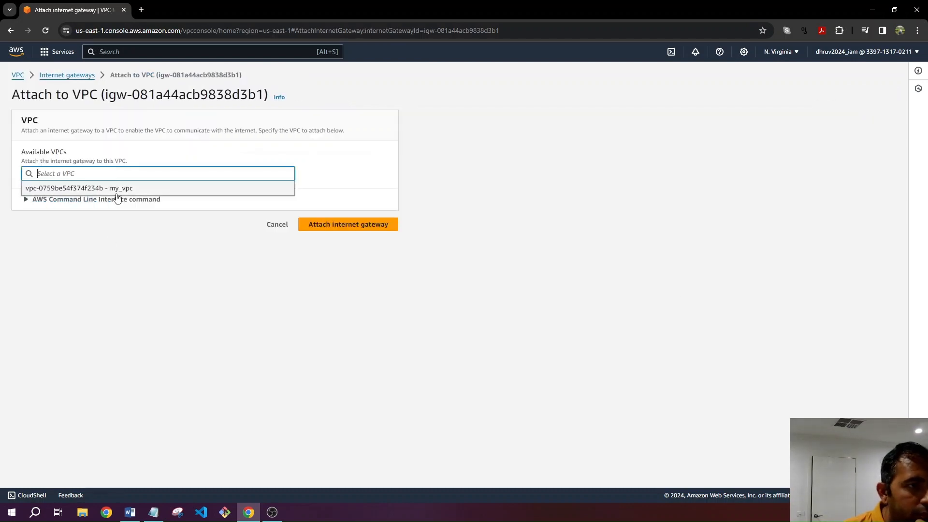
{"action": "left_click", "coordinate": [119, 188]}
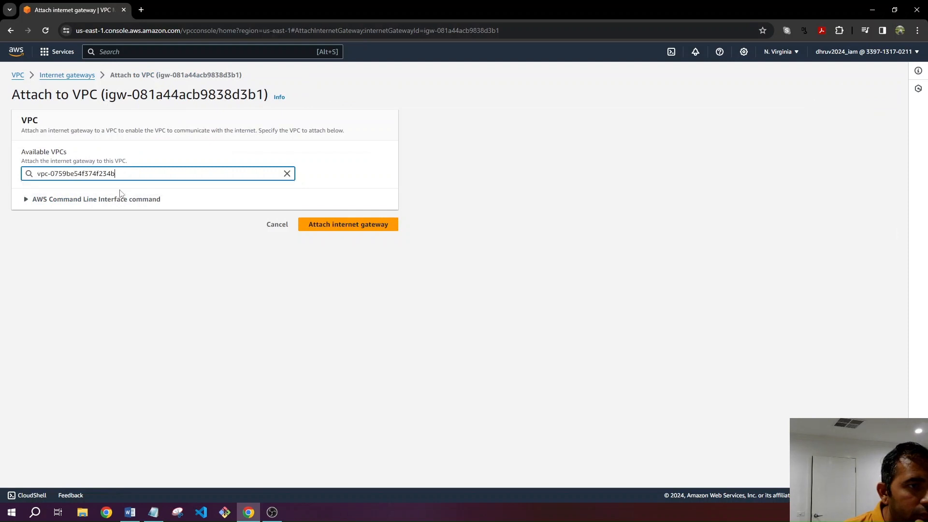
{"action": "left_click", "coordinate": [349, 229]}
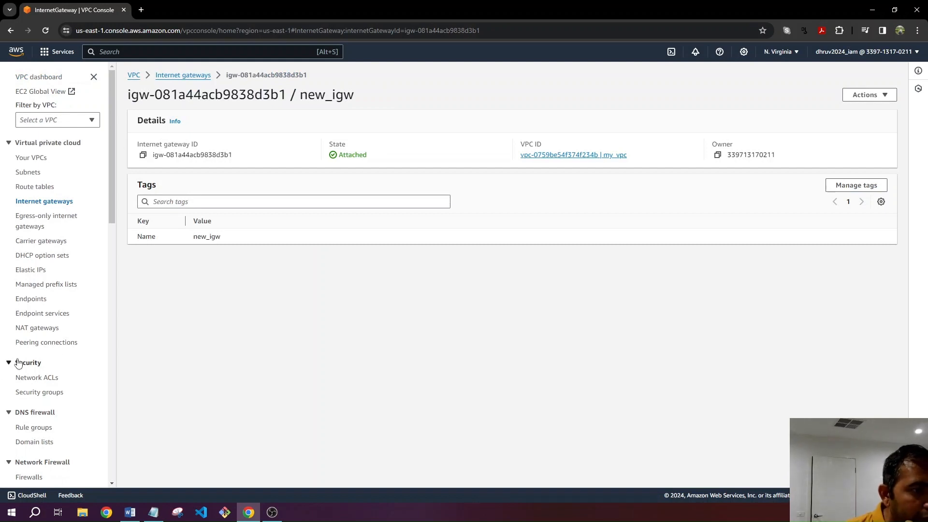
Create a public NAT gateway named new_NATGW in subnet sn-web-A with a newly allocated Elastic IP
{"action": "left_click", "coordinate": [47, 330]}
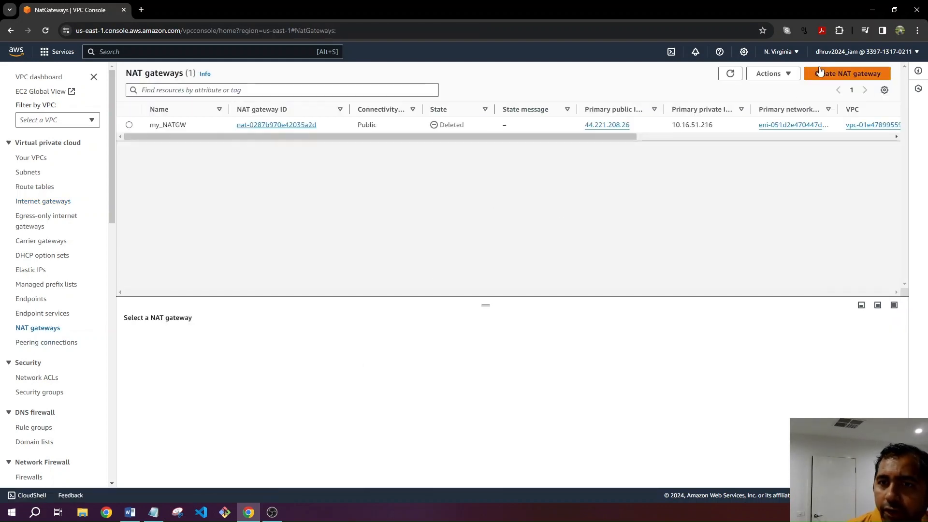
{"action": "left_click", "coordinate": [837, 77]}
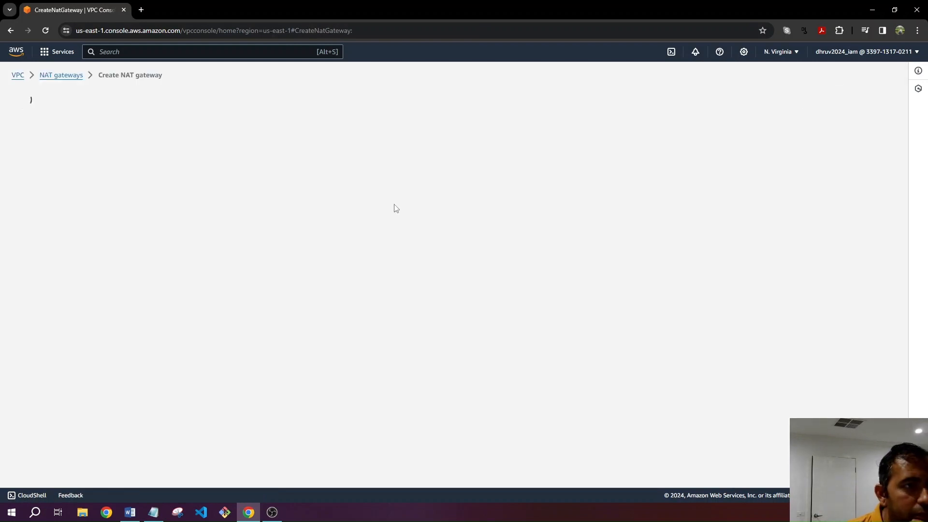
{"action": "left_click", "coordinate": [200, 187]}
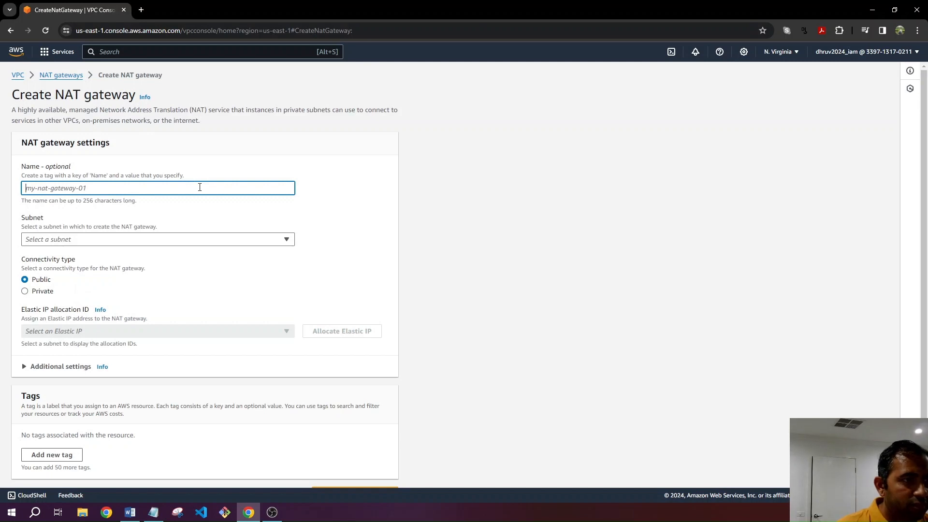
{"action": "type", "text": "new_N"}
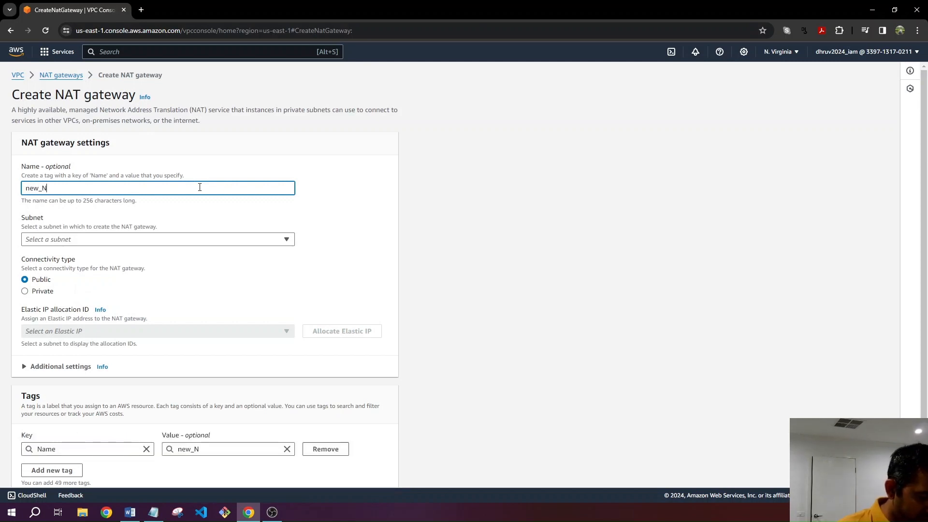
{"action": "type", "text": "ATGW"}
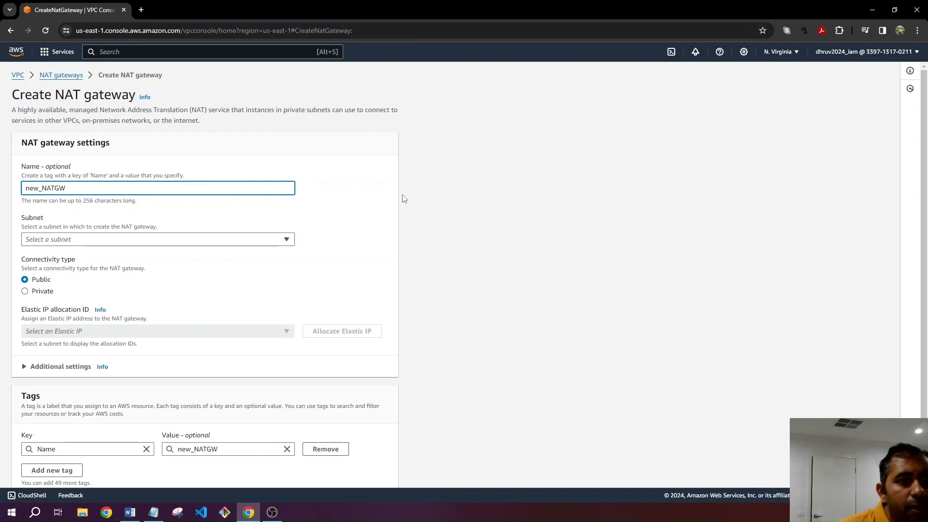
{"action": "left_click", "coordinate": [502, 188]}
{"action": "scroll", "coordinate": [503, 187], "scroll_direction": "down", "scroll_amount": 1}
{"action": "left_click", "coordinate": [202, 204]}
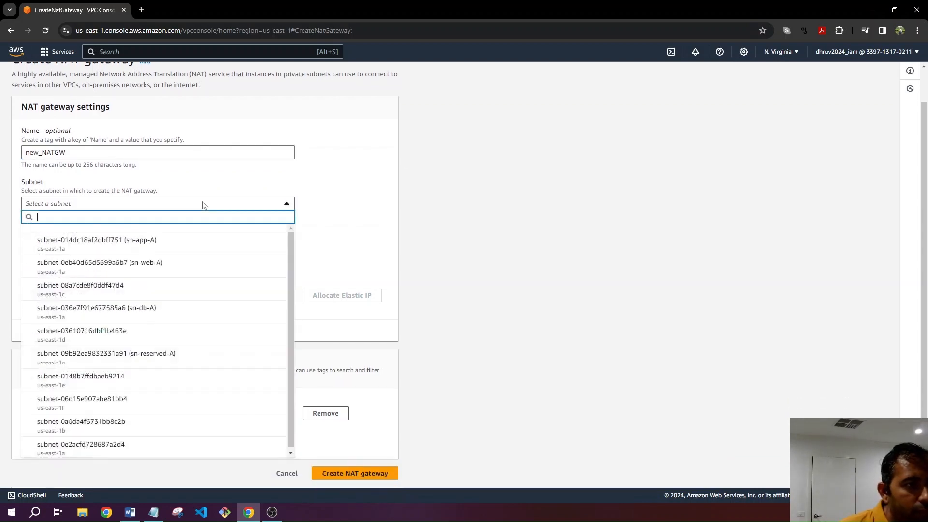
{"action": "left_click", "coordinate": [221, 262]}
{"action": "scroll", "coordinate": [497, 218], "scroll_direction": "up", "scroll_amount": 1}
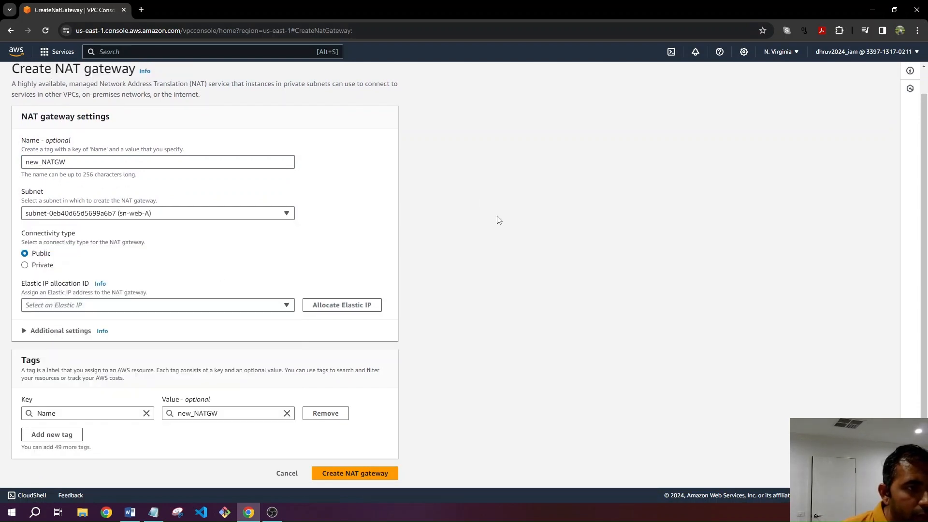
{"action": "left_click", "coordinate": [308, 308]}
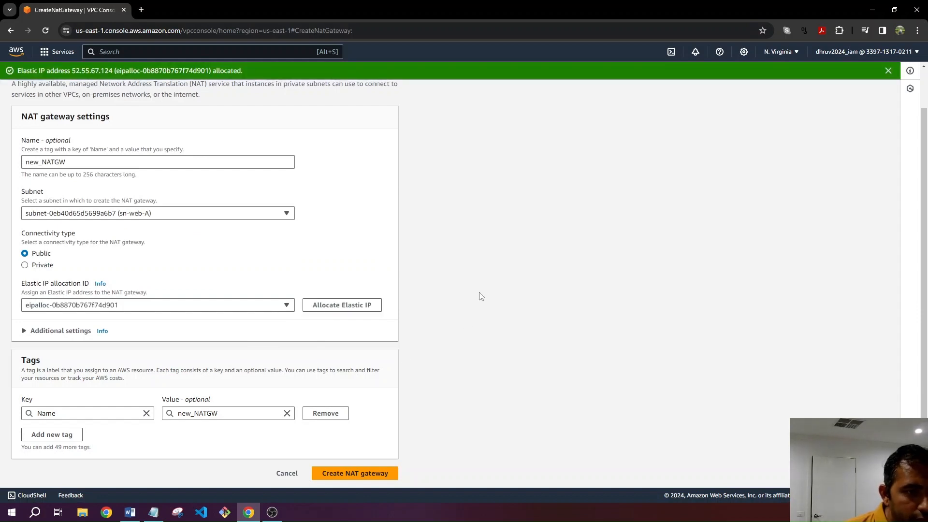
{"action": "left_click", "coordinate": [374, 475]}
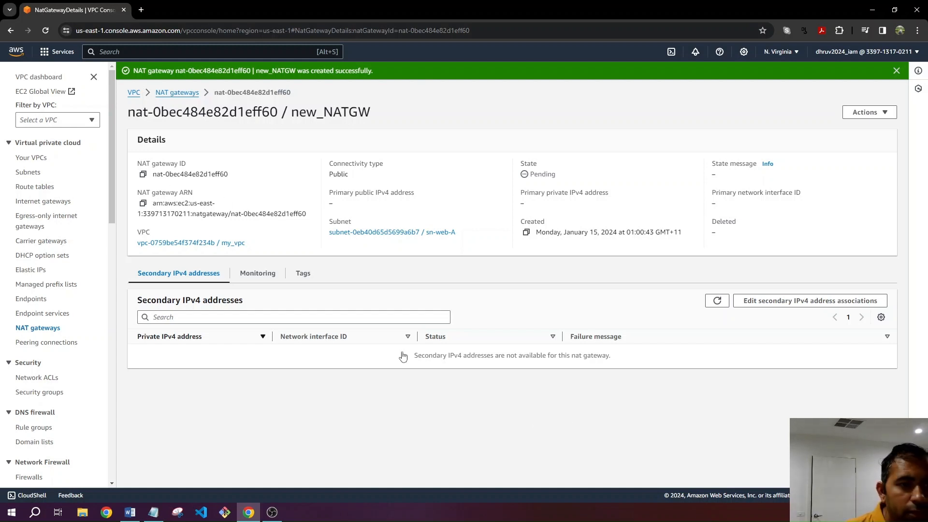
Create a route table named igw_rt in my_vpc
{"action": "left_click", "coordinate": [38, 190]}
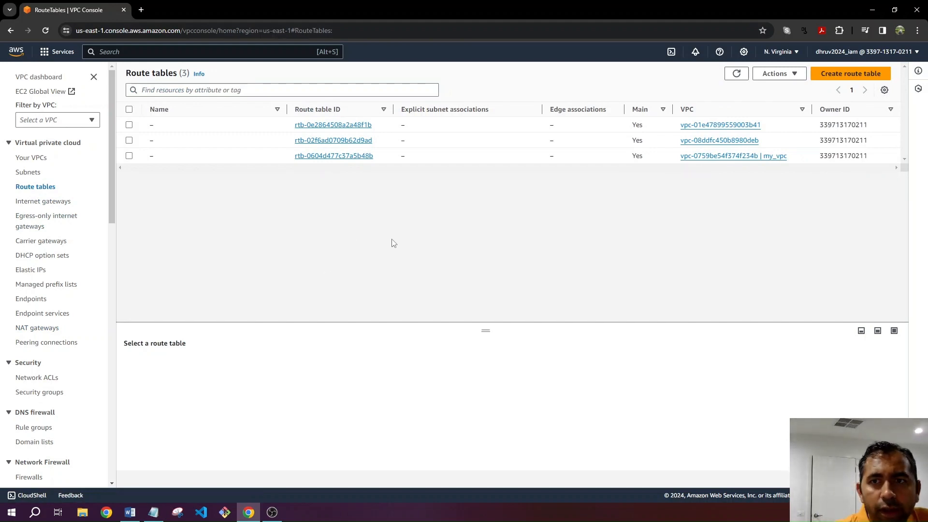
{"action": "left_click", "coordinate": [862, 70]}
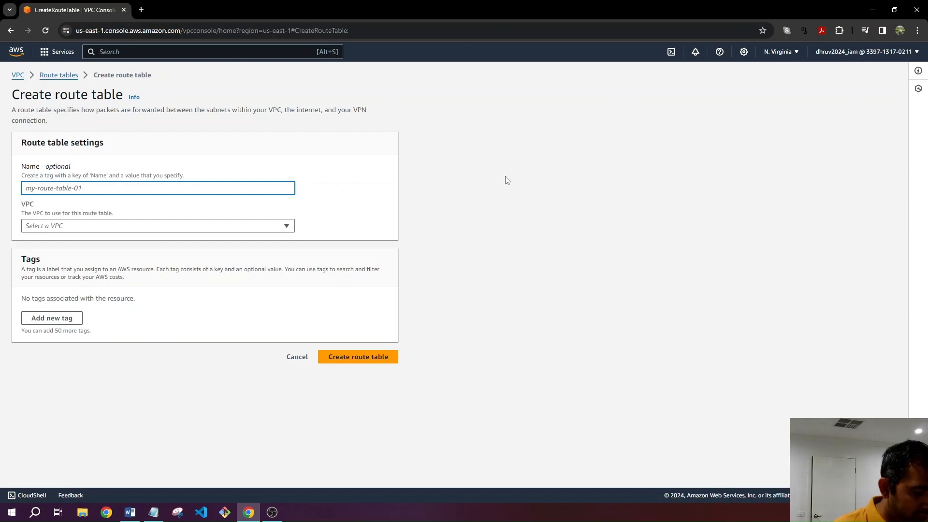
{"action": "type", "text": "igw_rt"}
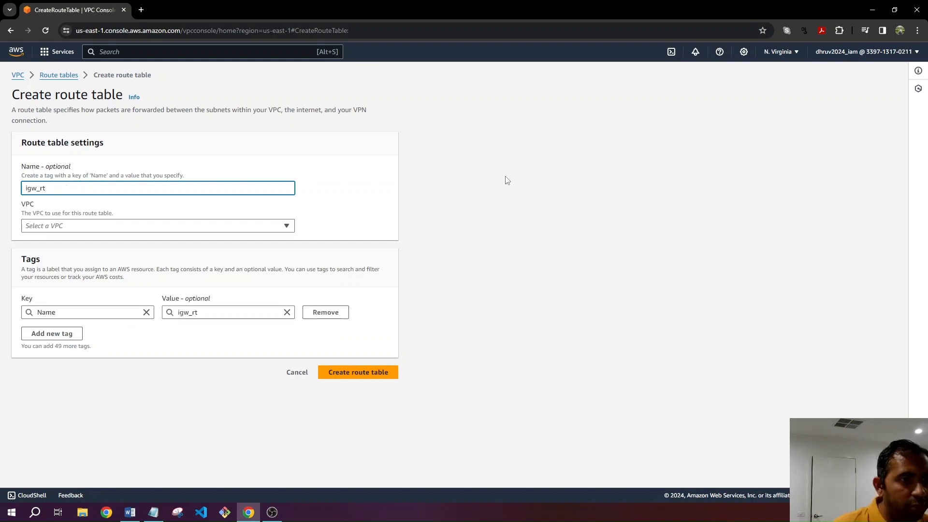
{"action": "left_click", "coordinate": [505, 180]}
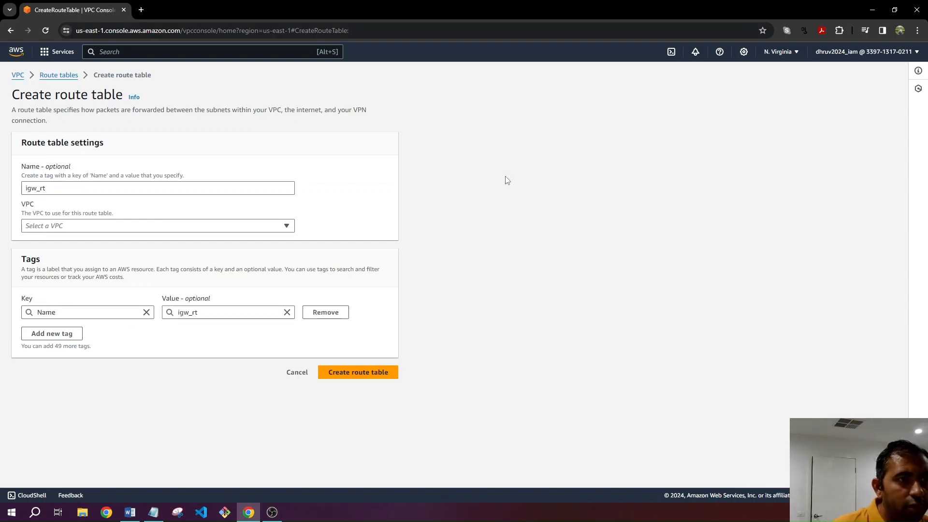
{"action": "left_click", "coordinate": [256, 227]}
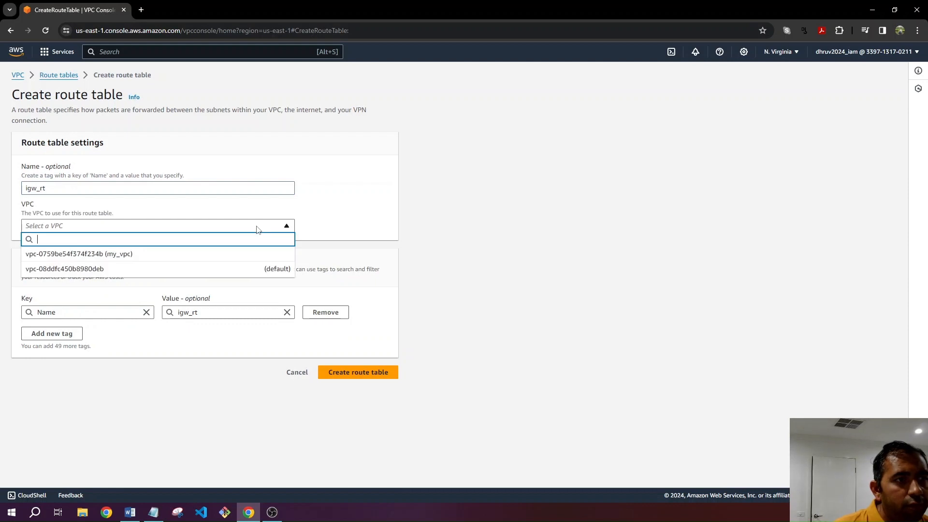
{"action": "left_click", "coordinate": [196, 255]}
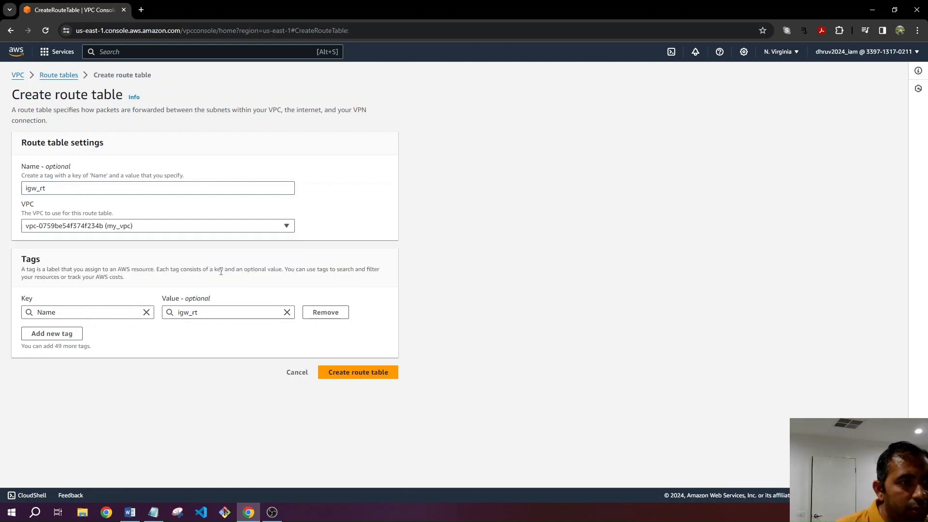
{"action": "left_click", "coordinate": [355, 378]}
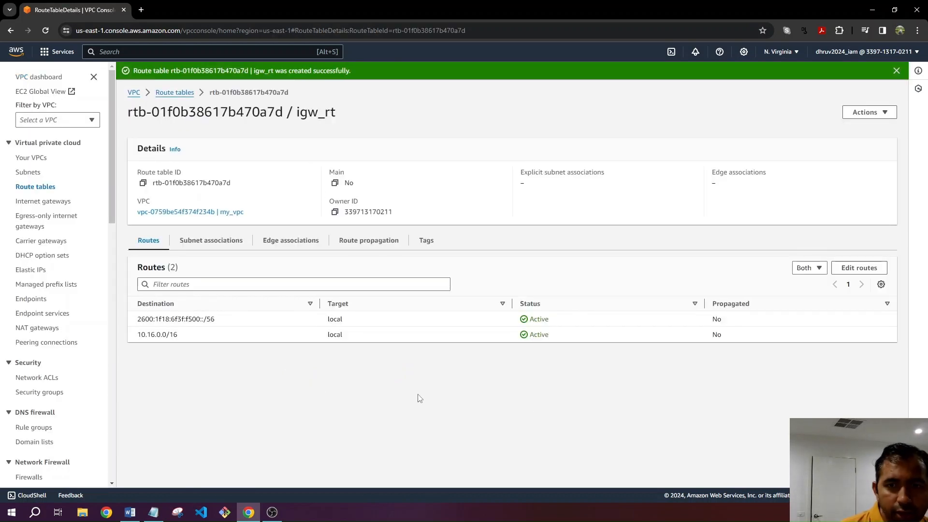
Add a route for destination 0.0.0.0/0 to igw_rt, targeting the internet gateway new_igw
{"action": "left_click", "coordinate": [859, 268]}
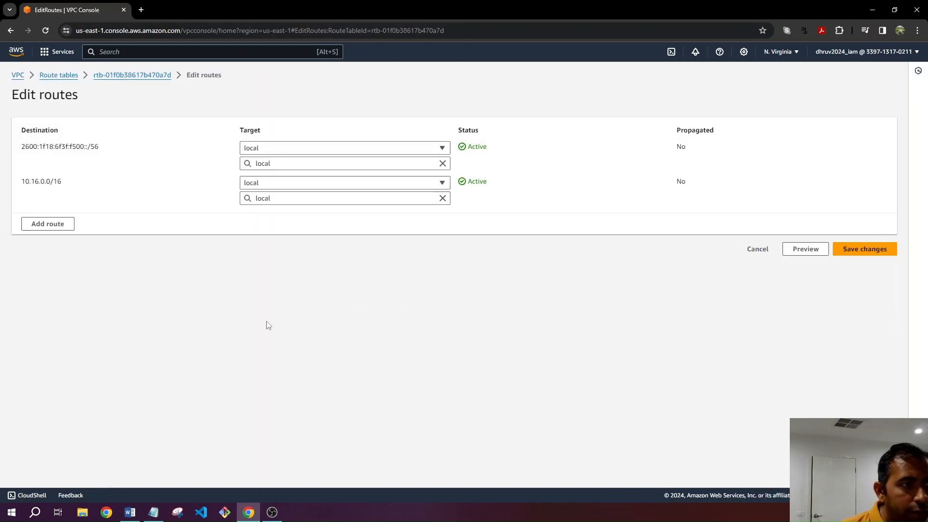
{"action": "left_click", "coordinate": [47, 225]}
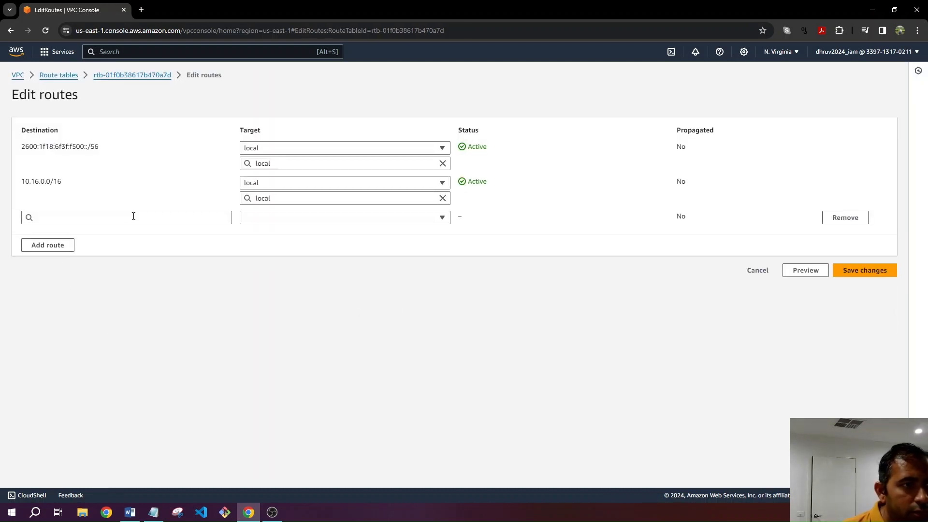
{"action": "left_click", "coordinate": [134, 216]}
{"action": "left_click", "coordinate": [99, 232]}
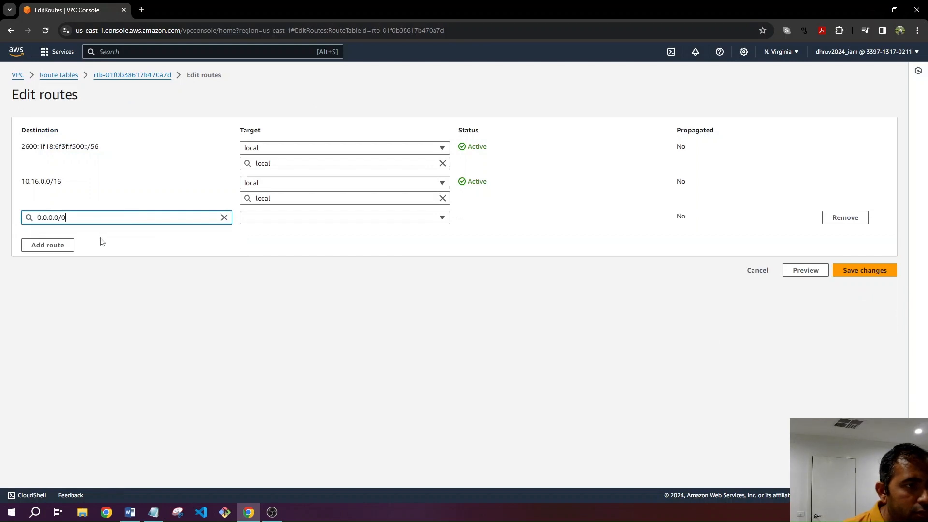
{"action": "left_click", "coordinate": [325, 219]}
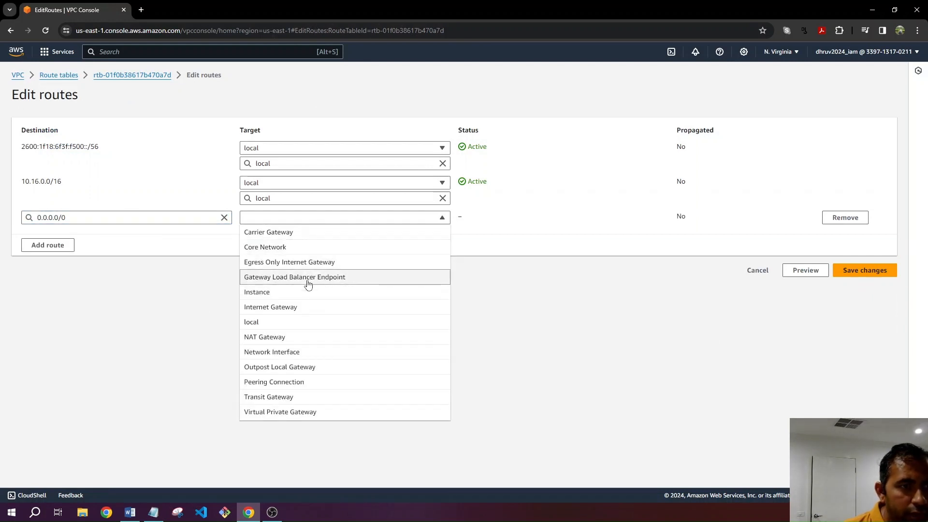
{"action": "left_click", "coordinate": [309, 308]}
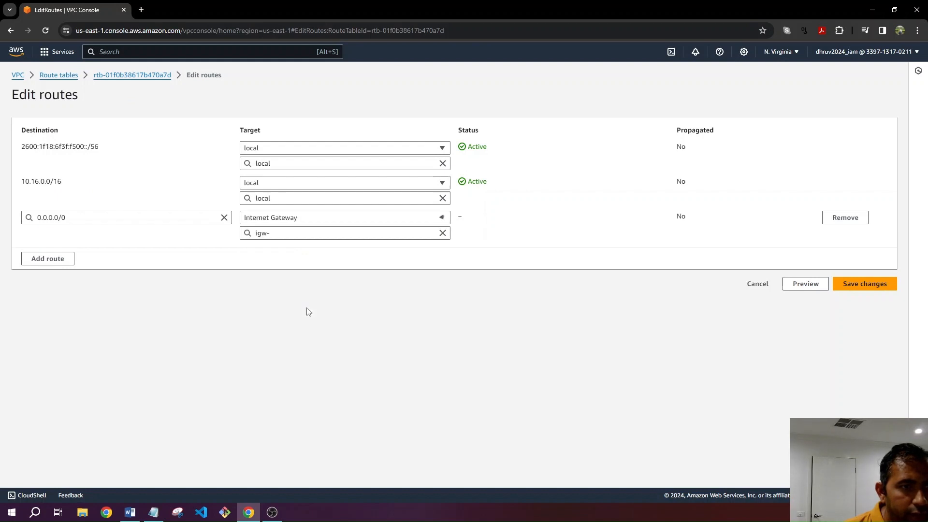
{"action": "left_click", "coordinate": [340, 234]}
{"action": "left_click", "coordinate": [327, 263]}
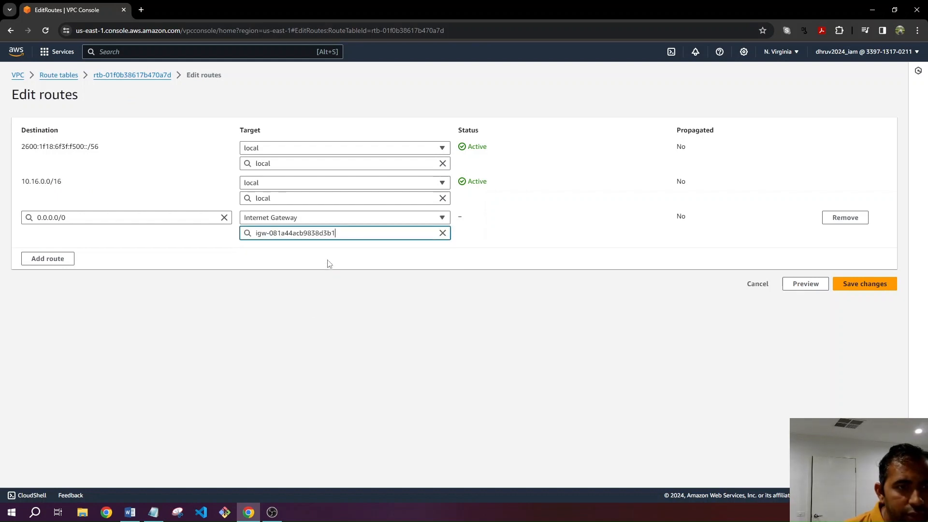
Add an IPv6 route for destination ::/0 to igw_rt targeting the internet gateway new_igw, and save the routes
{"action": "left_click", "coordinate": [67, 259]}
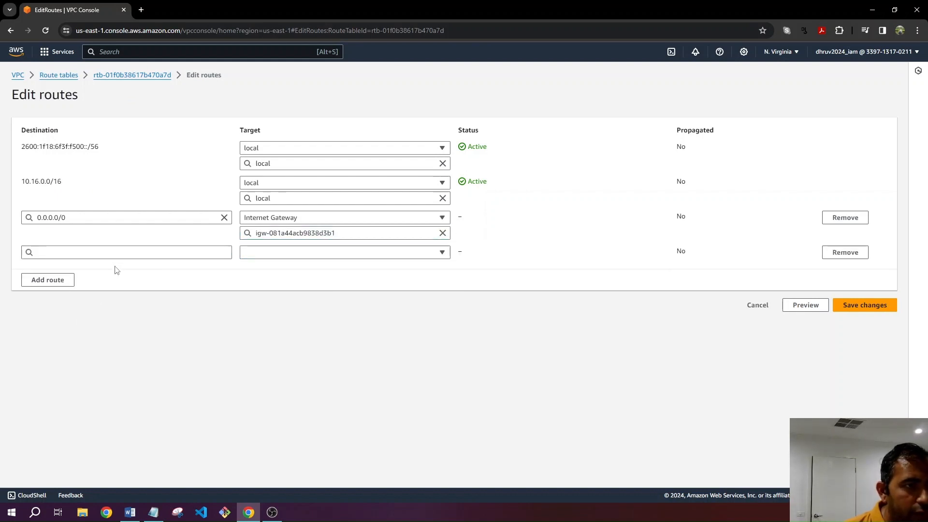
{"action": "left_click", "coordinate": [128, 252]}
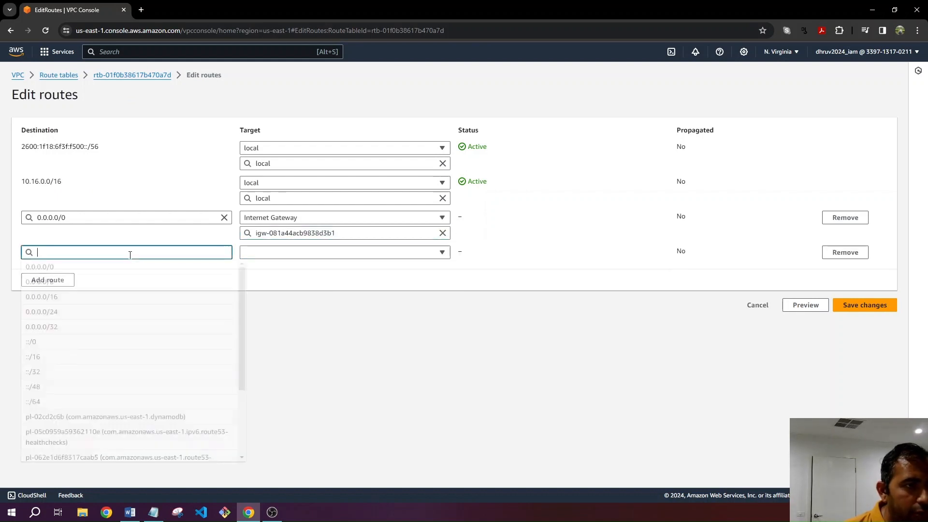
{"action": "left_click", "coordinate": [94, 342]}
{"action": "left_click", "coordinate": [347, 252]}
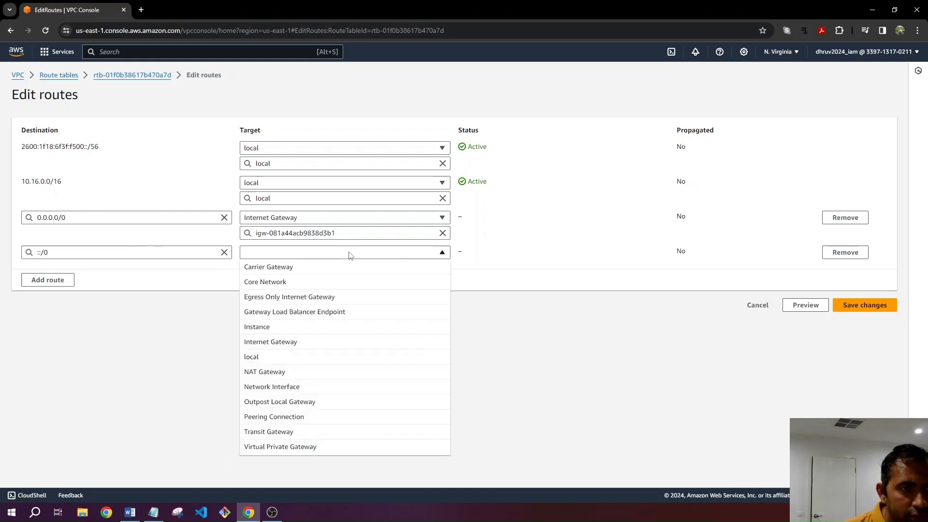
{"action": "left_click", "coordinate": [306, 343]}
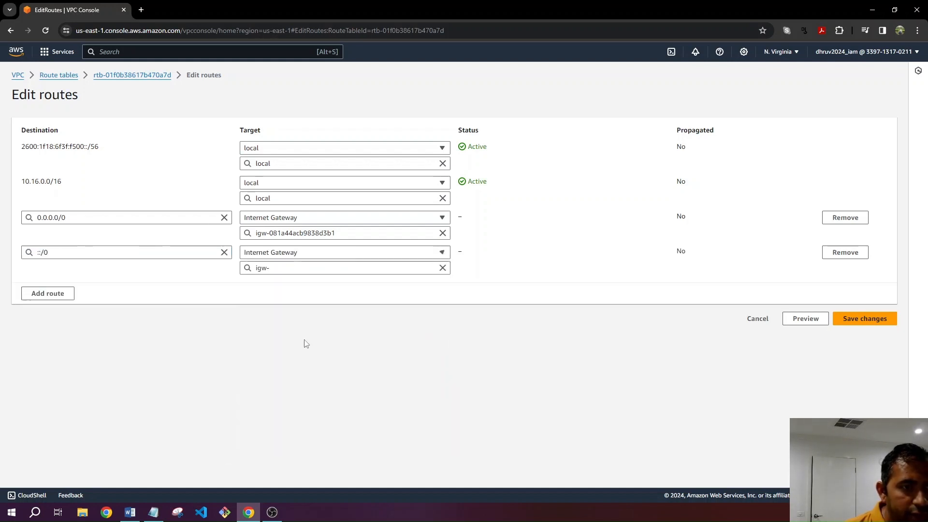
{"action": "left_click", "coordinate": [323, 269]}
{"action": "left_click", "coordinate": [319, 299]}
{"action": "left_click", "coordinate": [307, 363]}
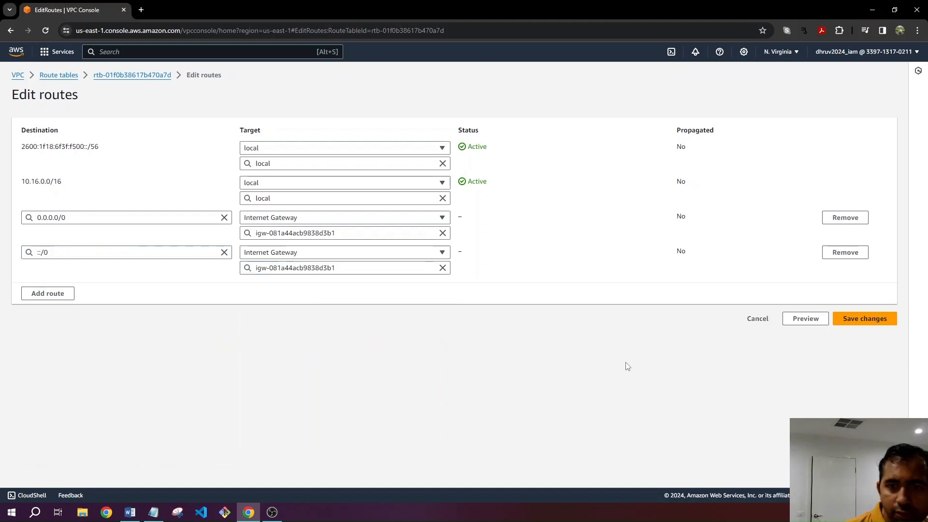
{"action": "left_click", "coordinate": [876, 317]}
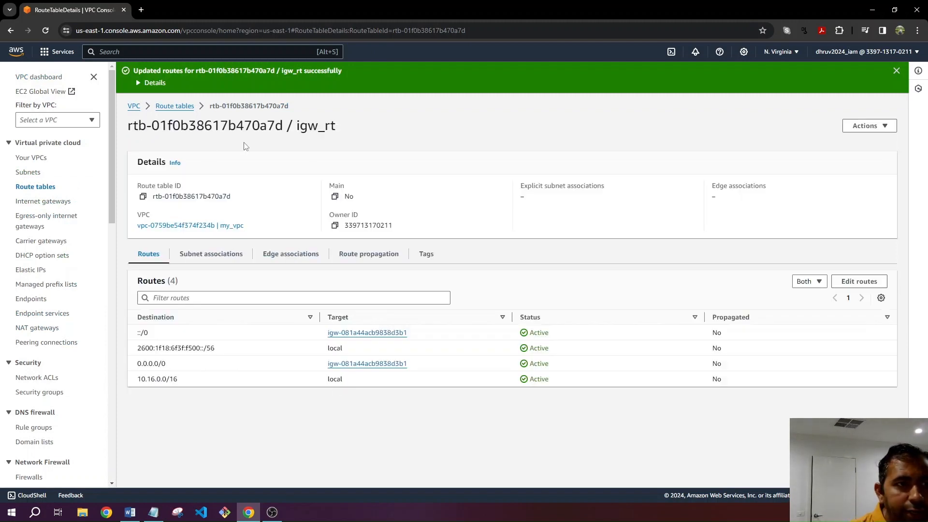
Associate the subnet sn-web-A with the route table igw_rt and save the association
{"action": "left_click", "coordinate": [890, 129]}
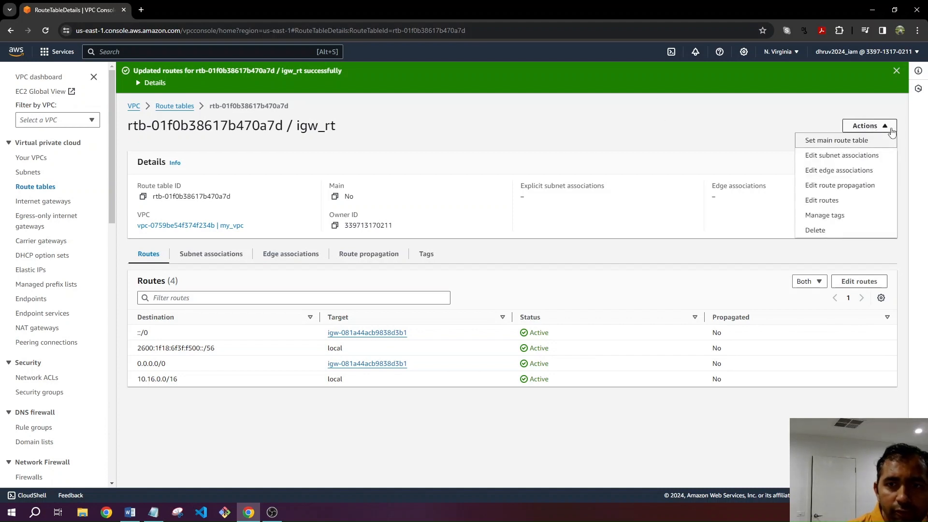
{"action": "left_click", "coordinate": [862, 158]}
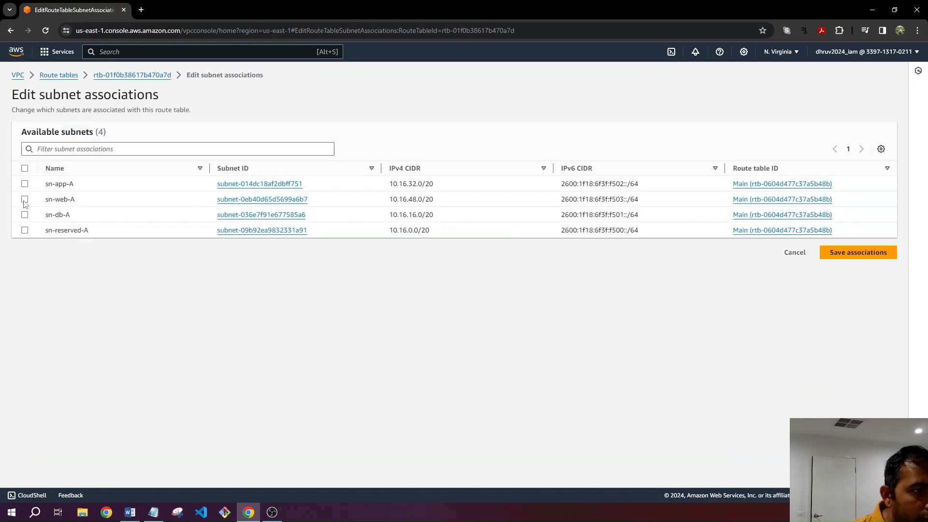
{"action": "left_click", "coordinate": [25, 199]}
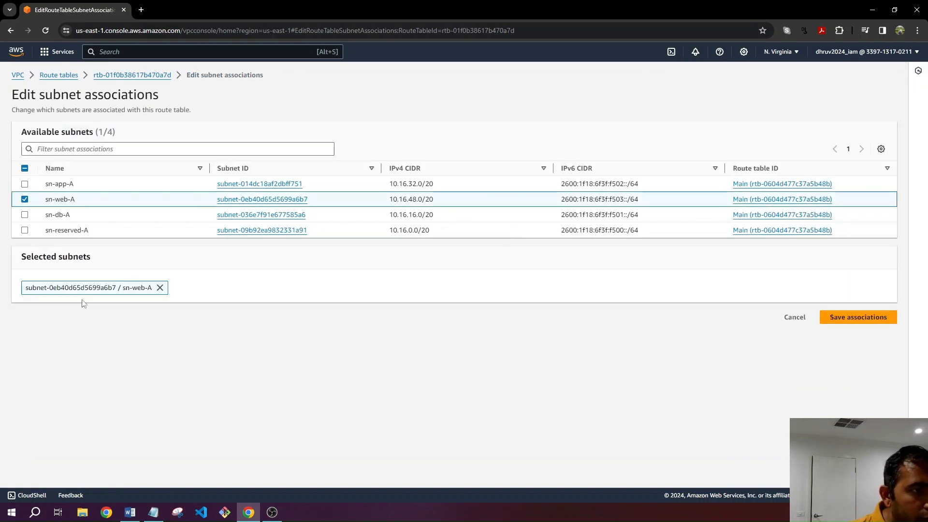
{"action": "left_click", "coordinate": [840, 322]}
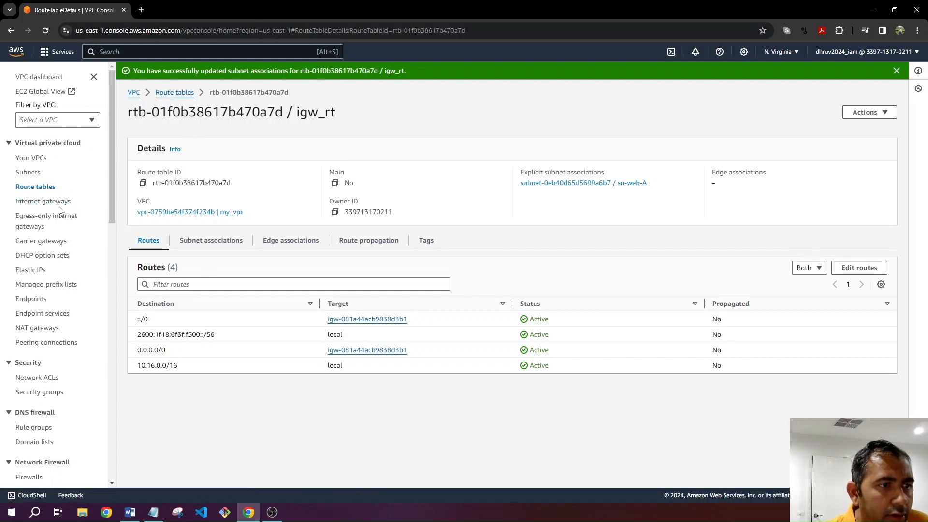
Create a route table named natgw_rt in my_vpc
{"action": "left_click", "coordinate": [173, 93]}
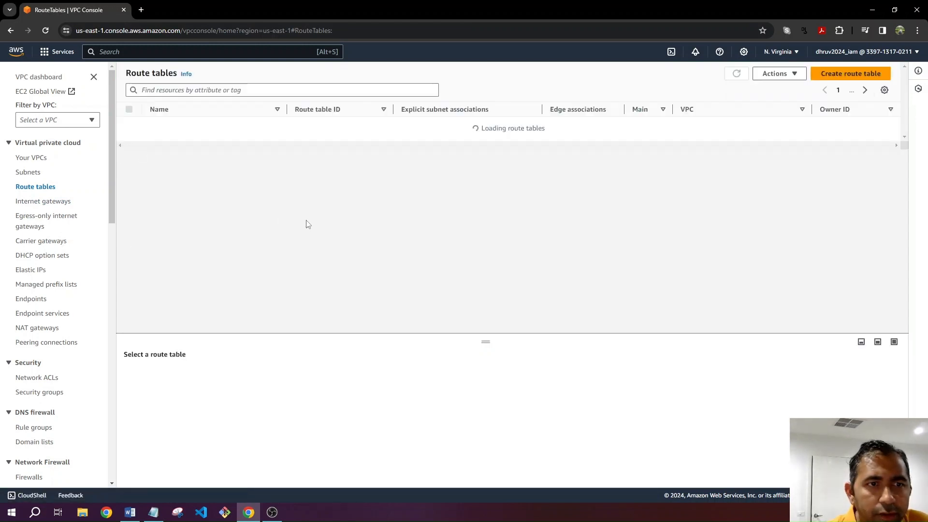
{"action": "left_click", "coordinate": [856, 74]}
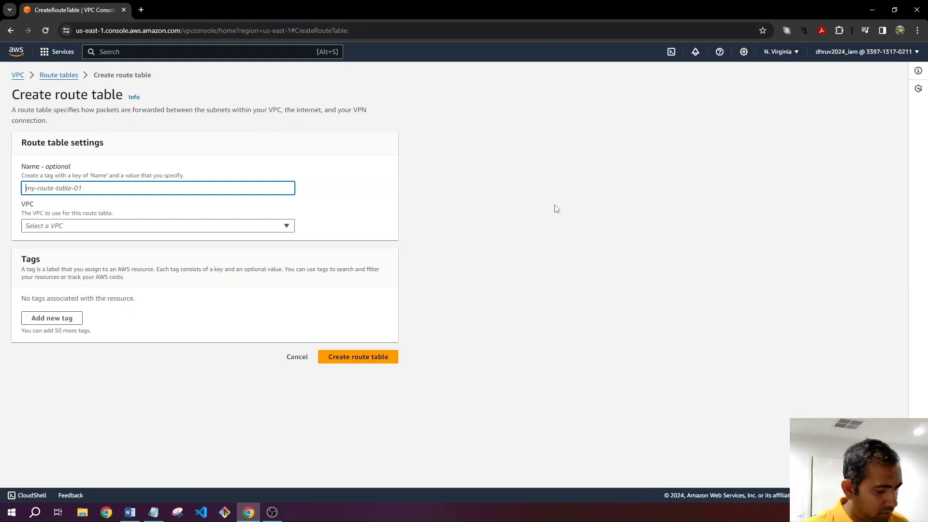
{"action": "type", "text": "natgw_rt"}
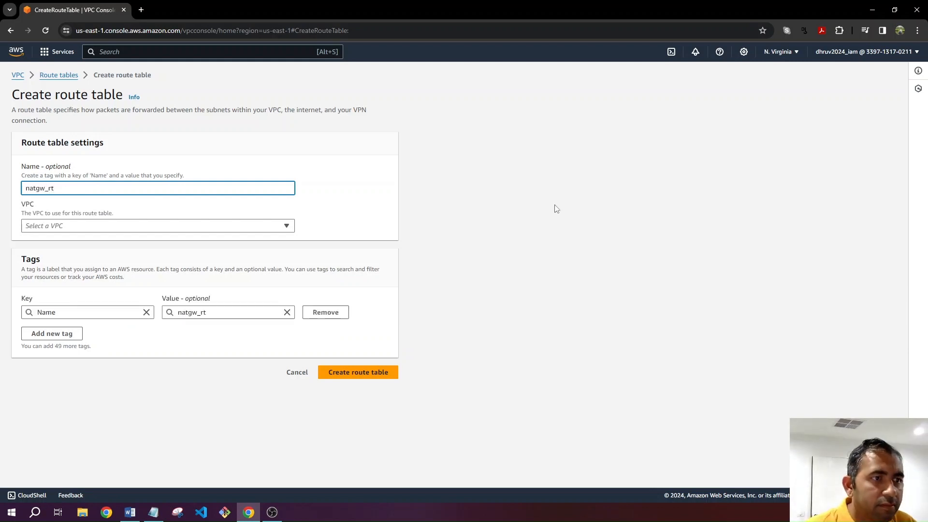
{"action": "left_click", "coordinate": [276, 226]}
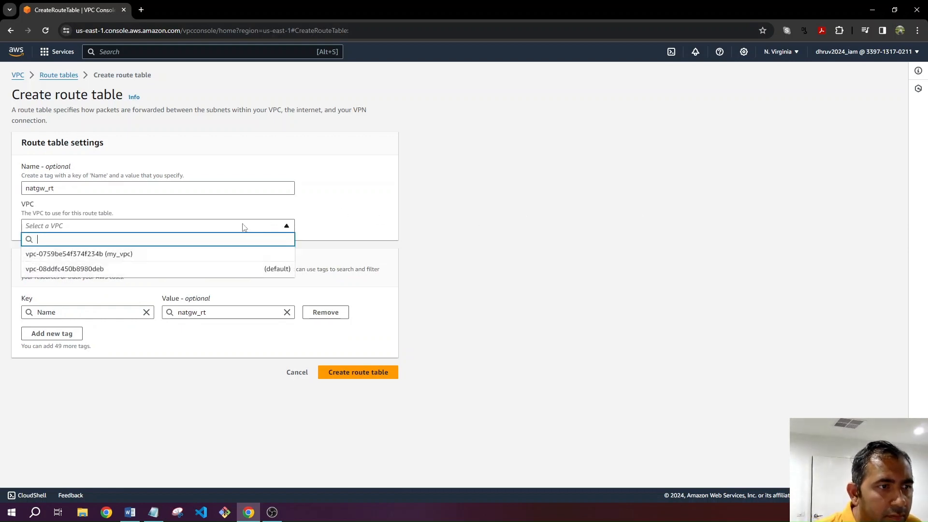
{"action": "left_click", "coordinate": [197, 257]}
{"action": "left_click", "coordinate": [384, 373]}
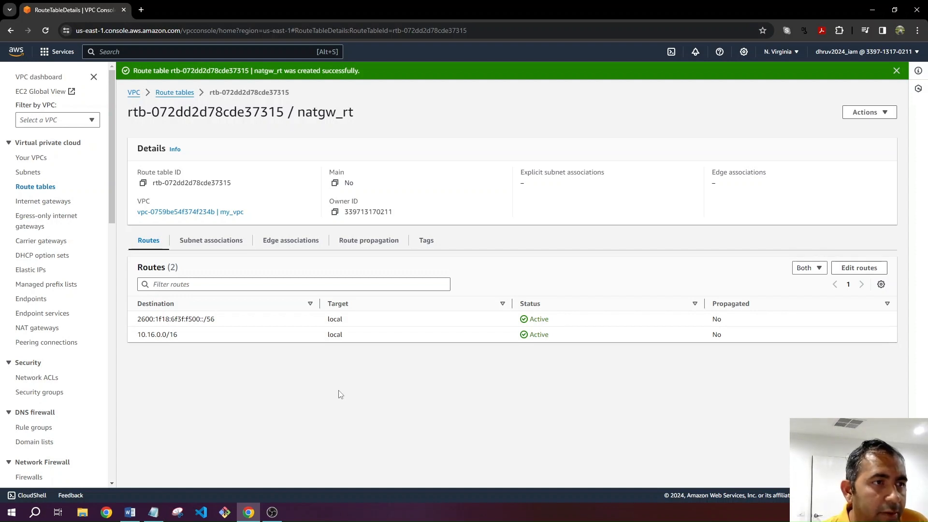
Switch to the EC2 service and start launching a new instance named private_sn_ec2
{"action": "left_click", "coordinate": [102, 52]}
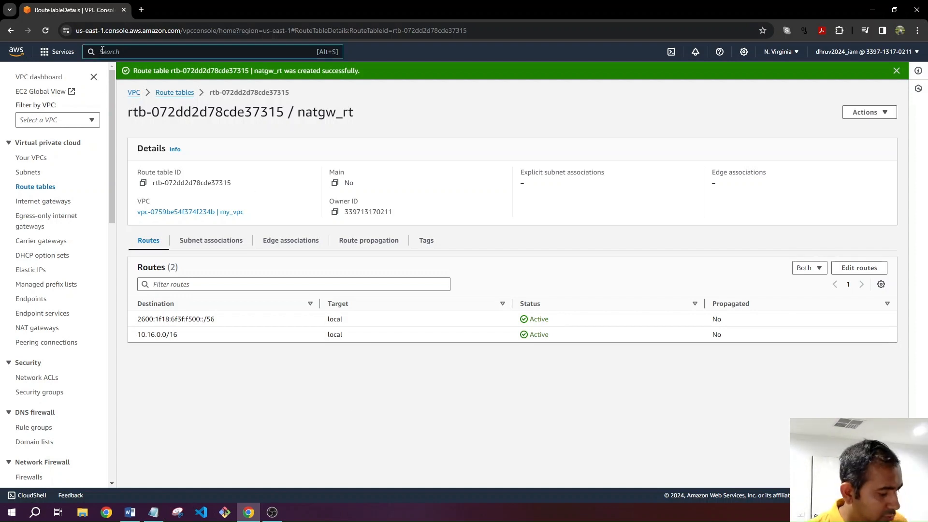
{"action": "type", "text": "ec2"}
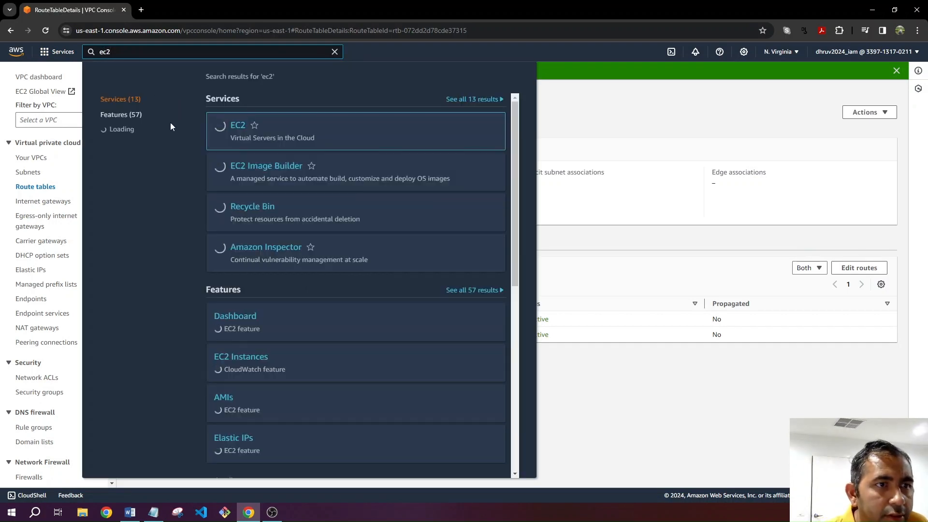
{"action": "left_click", "coordinate": [237, 126]}
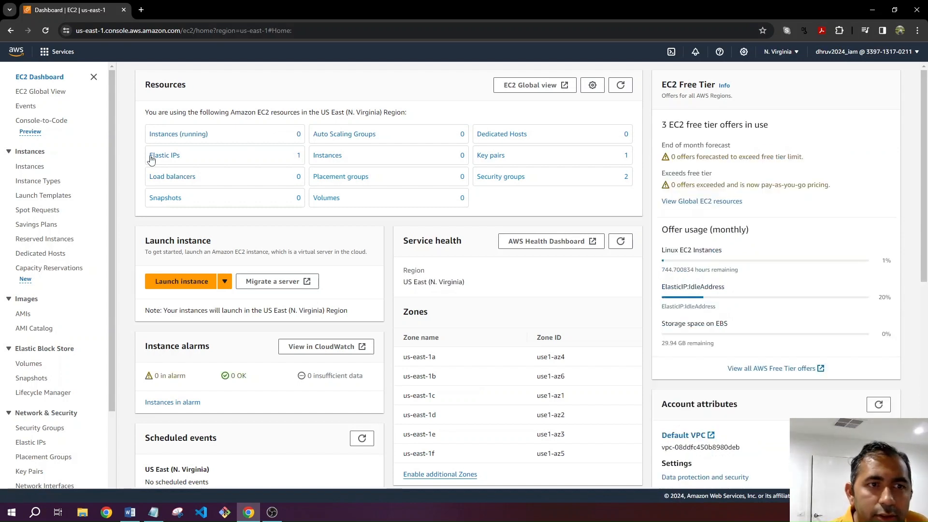
{"action": "left_click", "coordinate": [191, 137]}
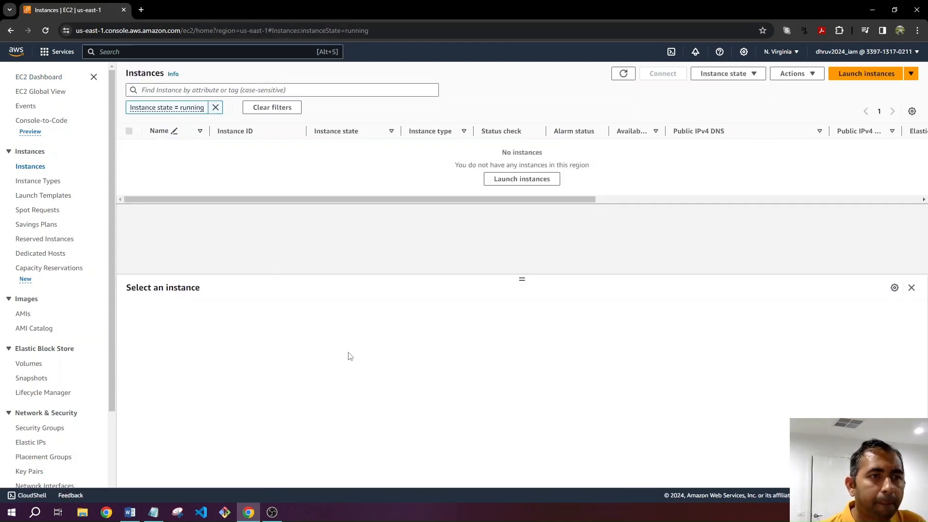
{"action": "left_click", "coordinate": [869, 75]}
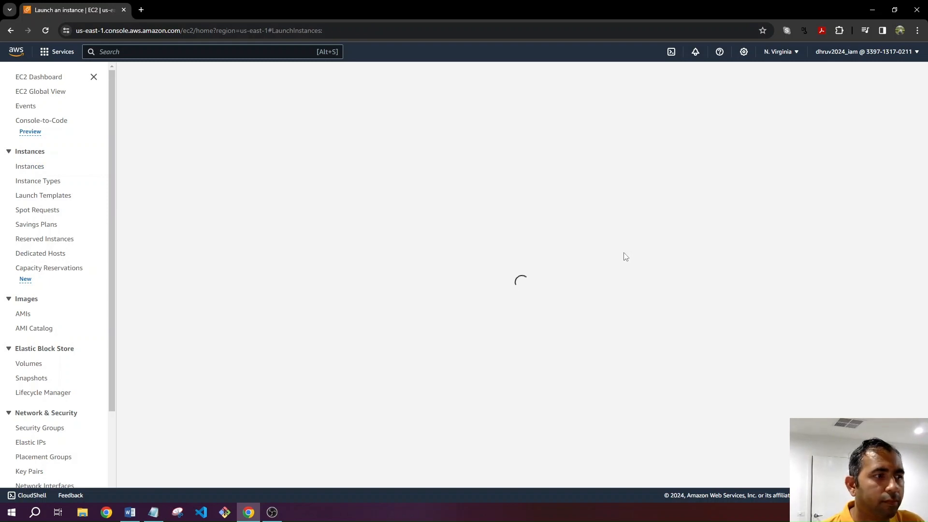
{"action": "left_click", "coordinate": [272, 206]}
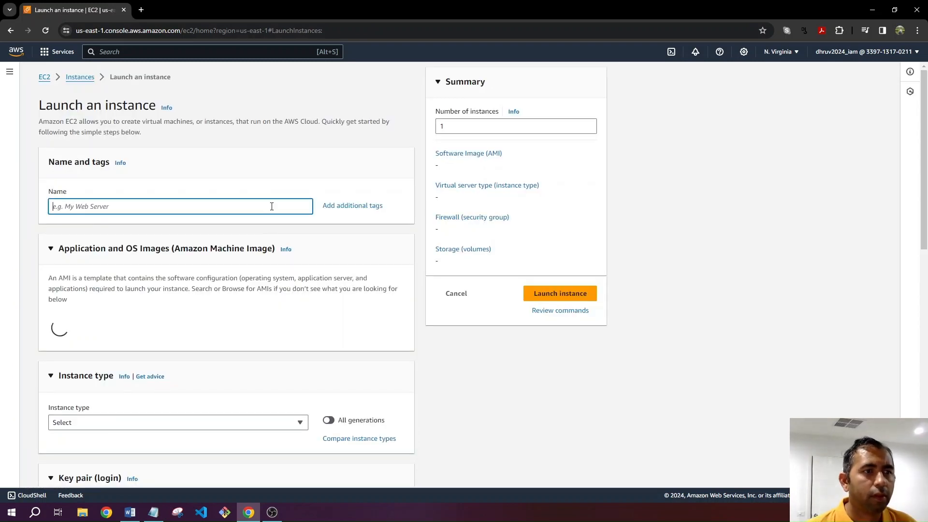
{"action": "type", "text": "p"}
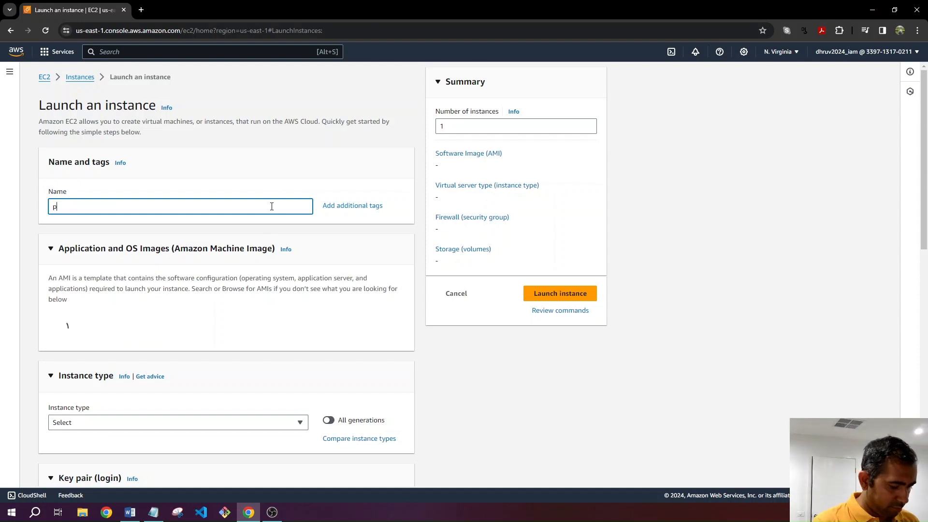
{"action": "type", "text": "rivate"}
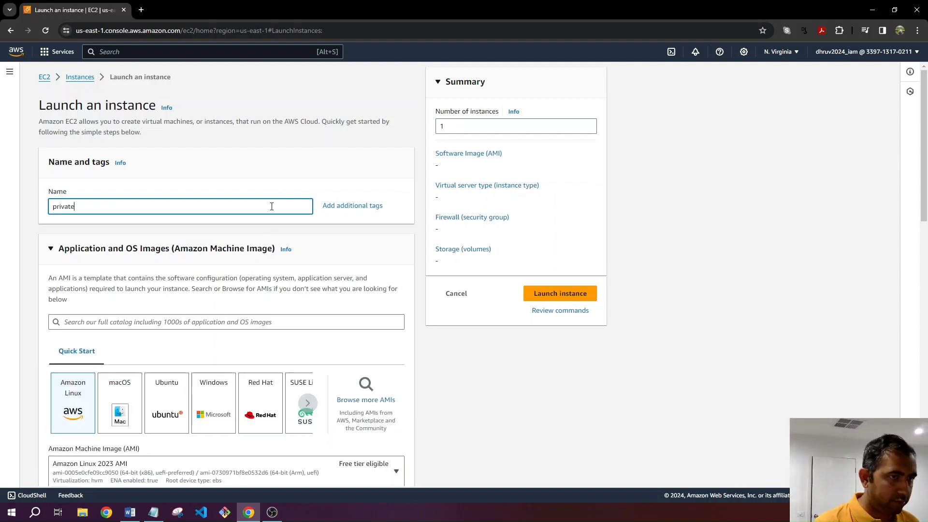
{"action": "type", "text": "_"}
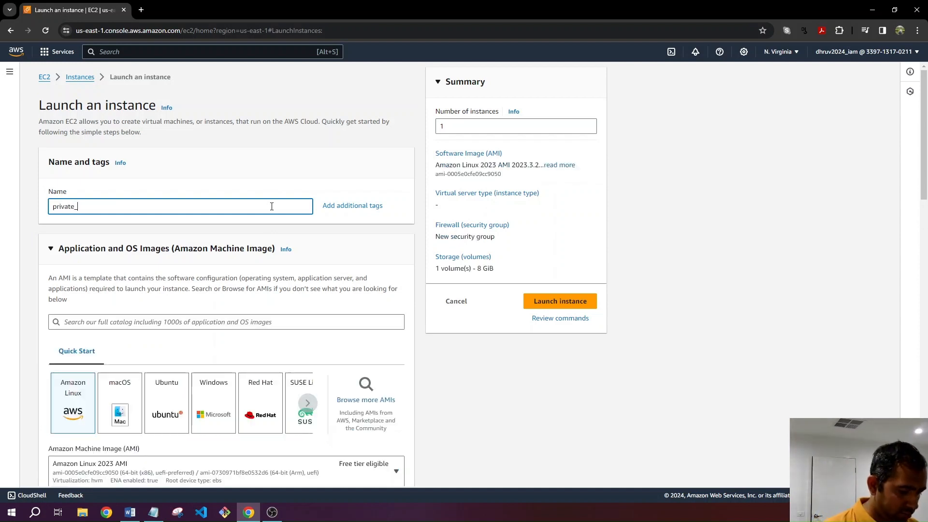
{"action": "type", "text": "sn_ec2"}
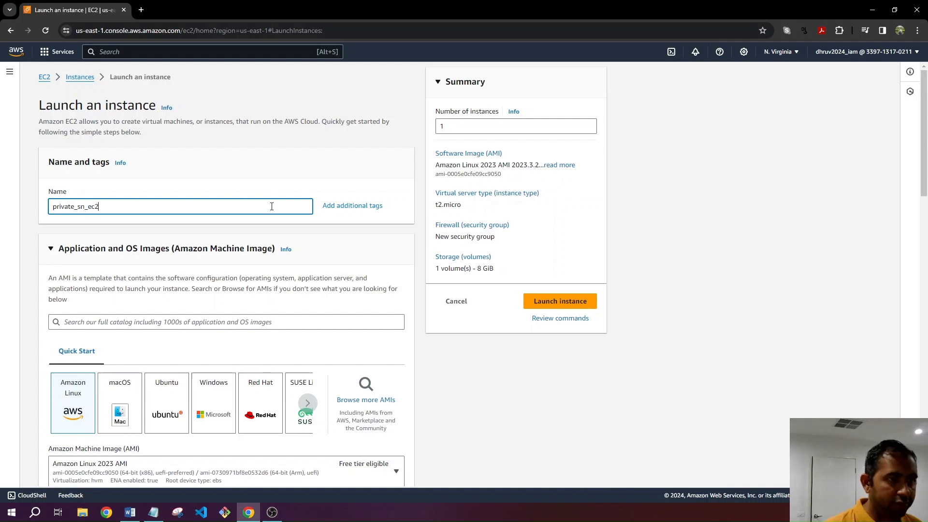
{"action": "left_click", "coordinate": [297, 186]}
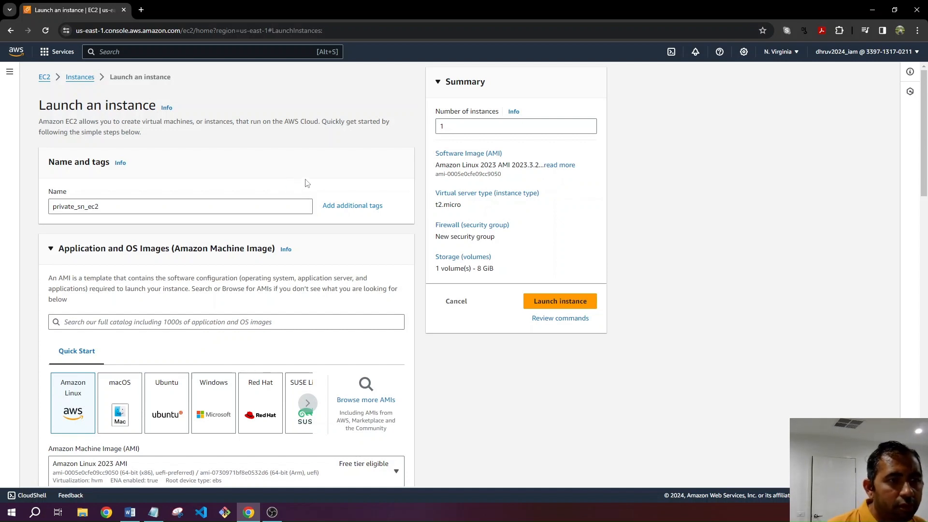
Choose the existing RSA key pair for logging in to the instance
{"action": "scroll", "coordinate": [309, 189], "scroll_direction": "down", "scroll_amount": 4}
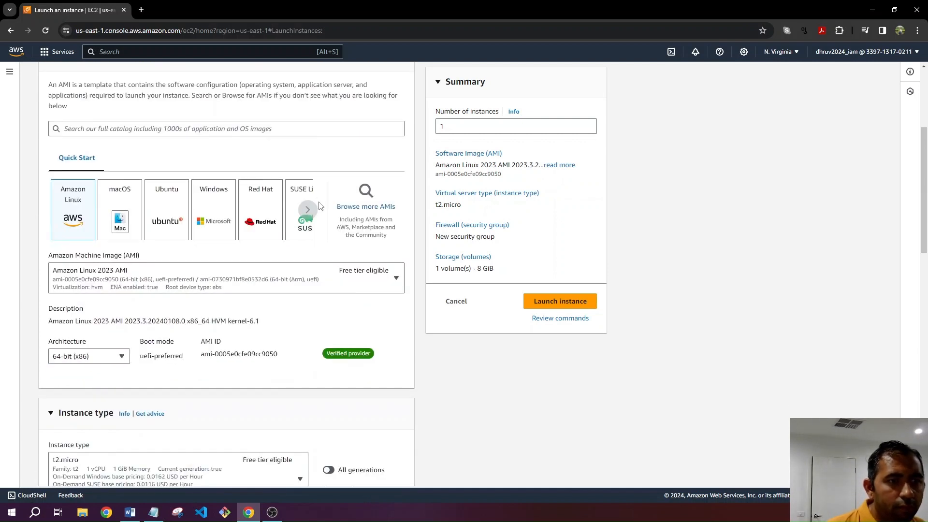
{"action": "scroll", "coordinate": [318, 206], "scroll_direction": "down", "scroll_amount": 5}
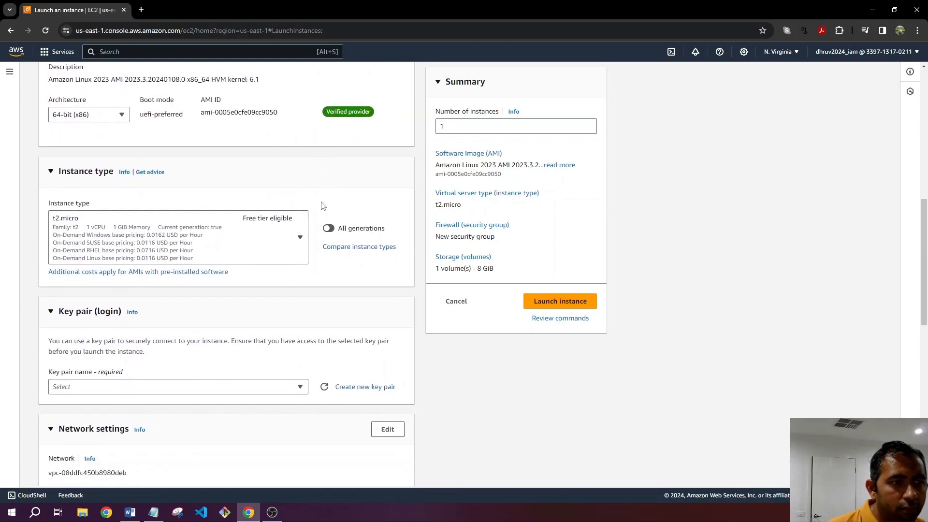
{"action": "scroll", "coordinate": [323, 206], "scroll_direction": "down", "scroll_amount": 3}
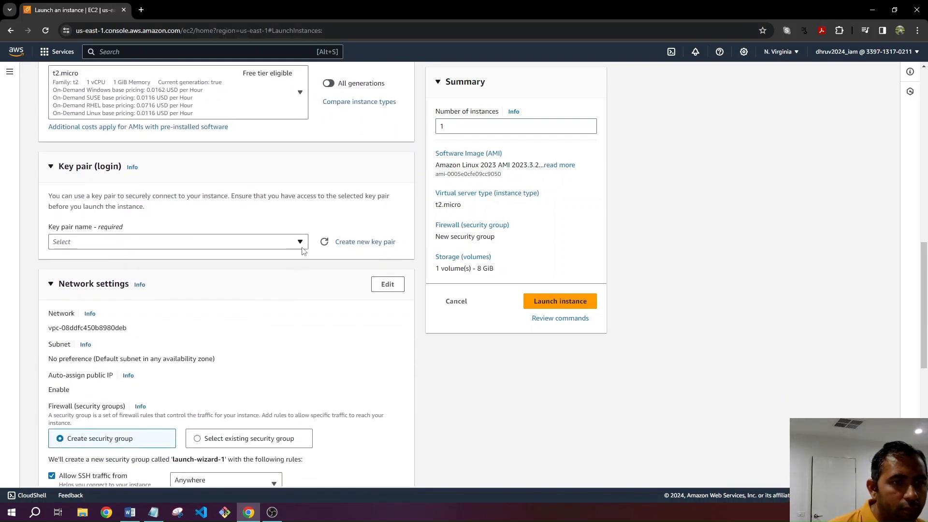
{"action": "left_click", "coordinate": [301, 248]}
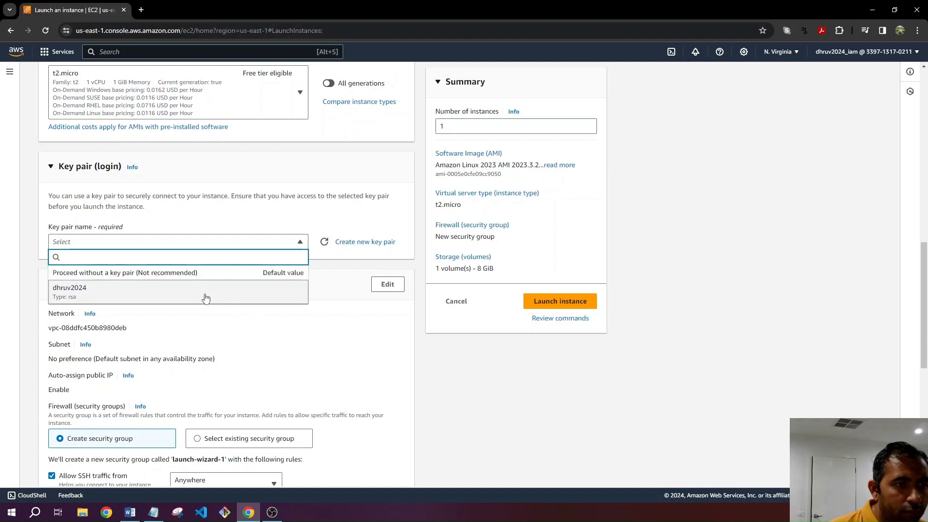
{"action": "left_click", "coordinate": [205, 298]}
Edit the instance's network settings and set its VPC to my_vpc
{"action": "scroll", "coordinate": [437, 371], "scroll_direction": "down", "scroll_amount": 1}
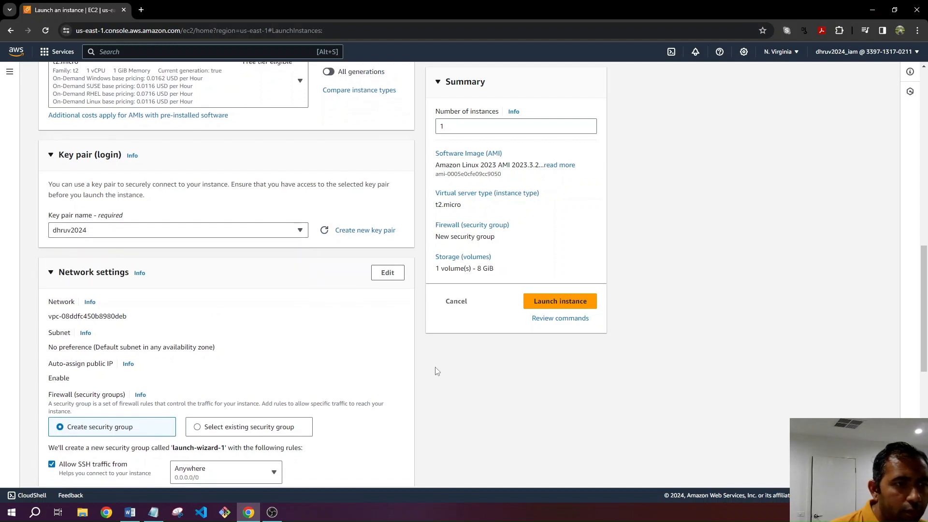
{"action": "scroll", "coordinate": [436, 371], "scroll_direction": "down", "scroll_amount": 2}
{"action": "scroll", "coordinate": [434, 361], "scroll_direction": "down", "scroll_amount": 2}
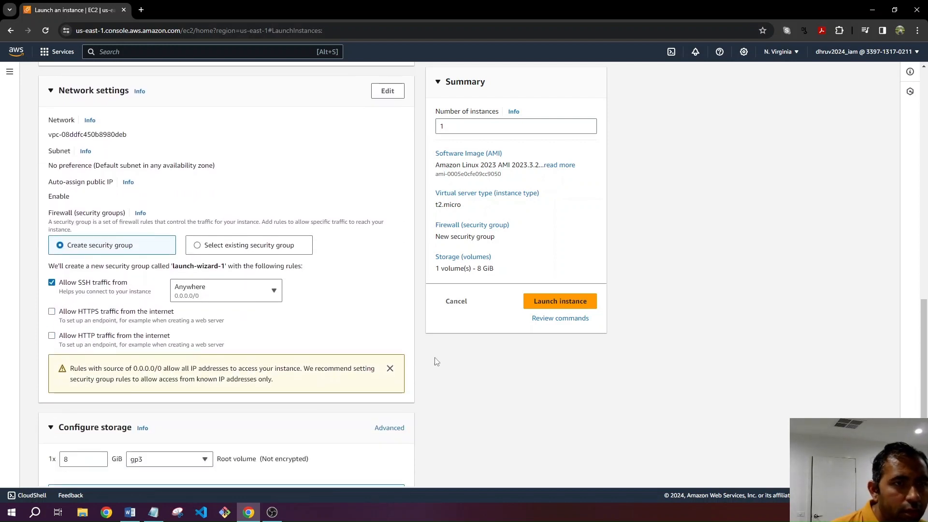
{"action": "left_click", "coordinate": [387, 90]}
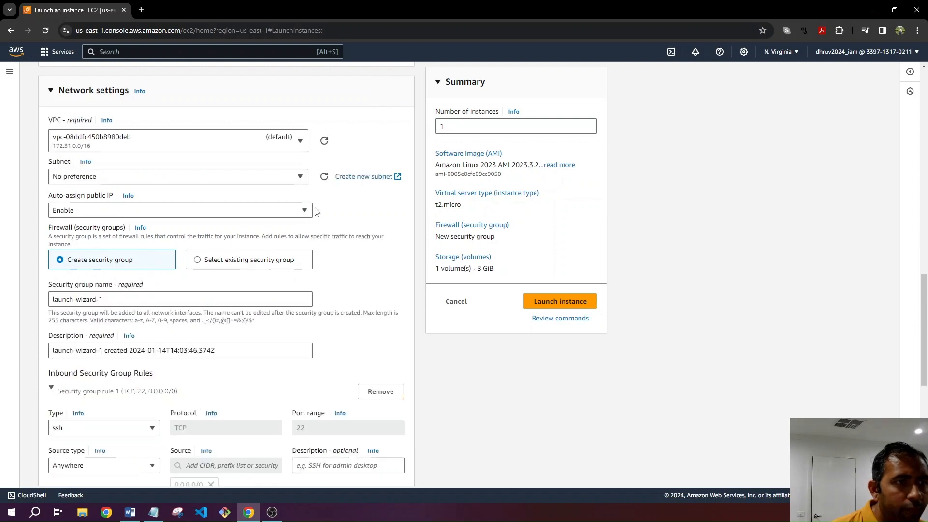
{"action": "left_click", "coordinate": [155, 141]}
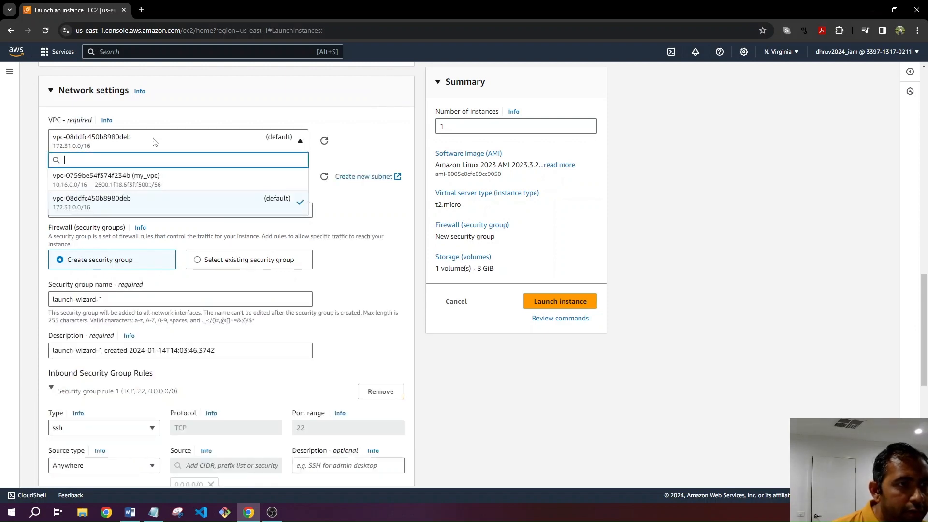
{"action": "left_click", "coordinate": [146, 183]}
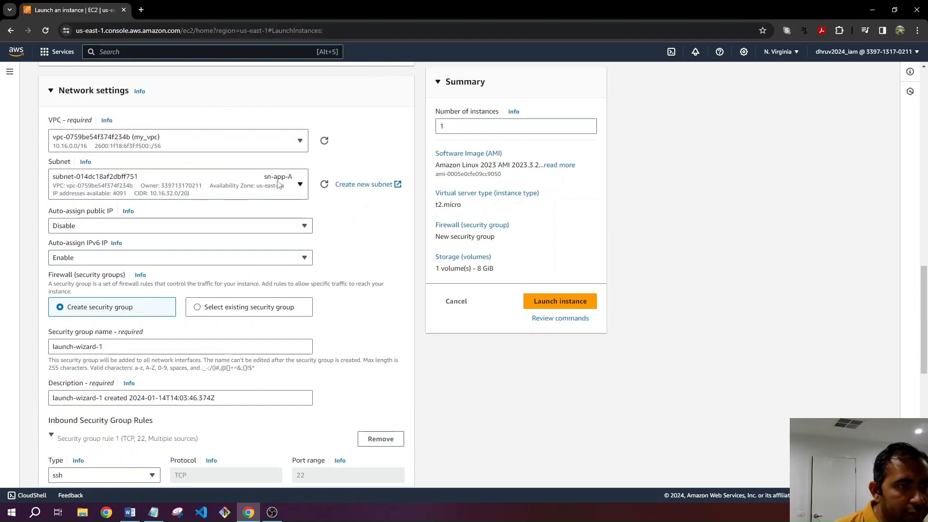
Review the network settings with subnet sn-app-A and the new security group allowing SSH, and launch the instance
{"action": "scroll", "coordinate": [36, 231], "scroll_direction": "down", "scroll_amount": 1}
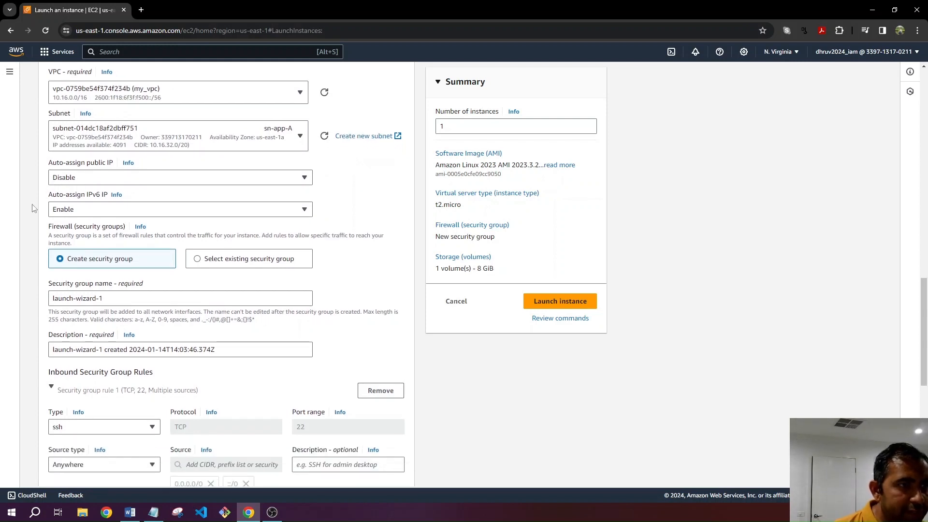
{"action": "scroll", "coordinate": [38, 214], "scroll_direction": "down", "scroll_amount": 2}
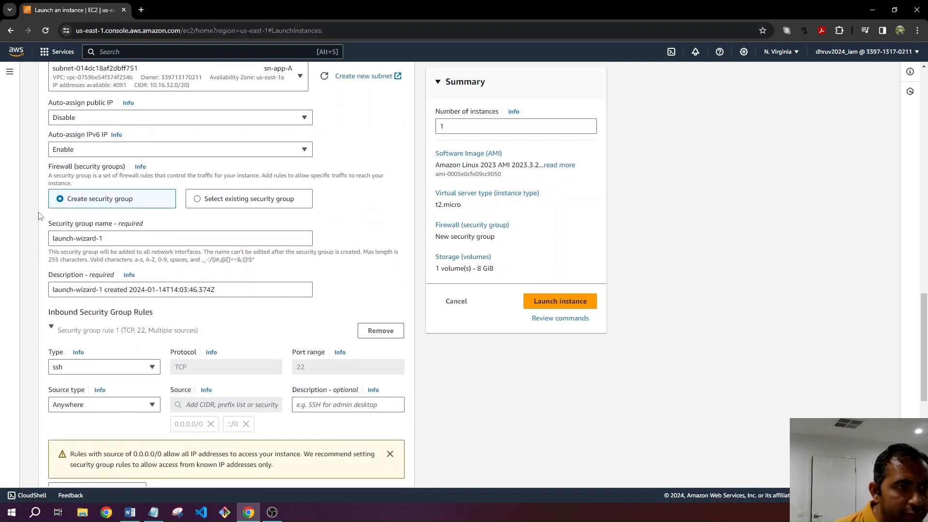
{"action": "scroll", "coordinate": [38, 216], "scroll_direction": "down", "scroll_amount": 1}
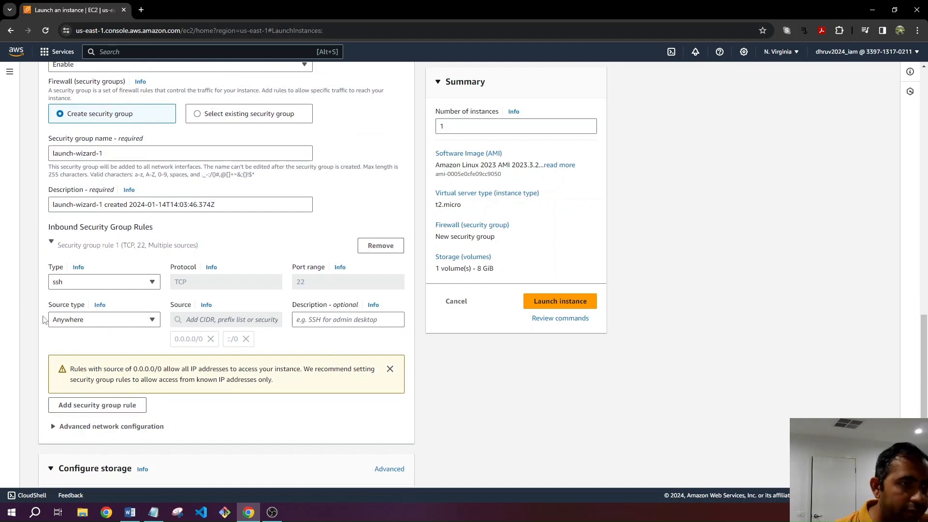
{"action": "scroll", "coordinate": [40, 323], "scroll_direction": "down", "scroll_amount": 5}
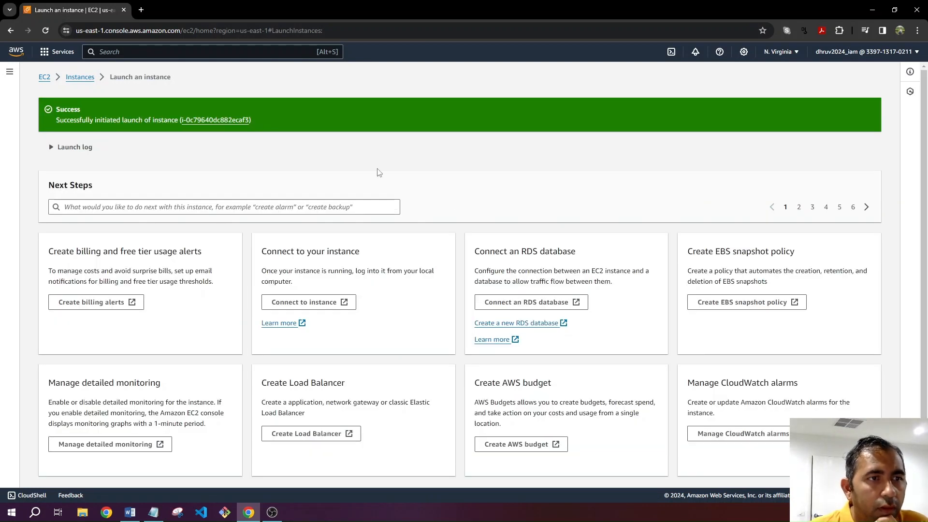
Open the launched instance in the instances list, refresh its state, and check its Session Manager connection option
{"action": "left_click", "coordinate": [216, 121]}
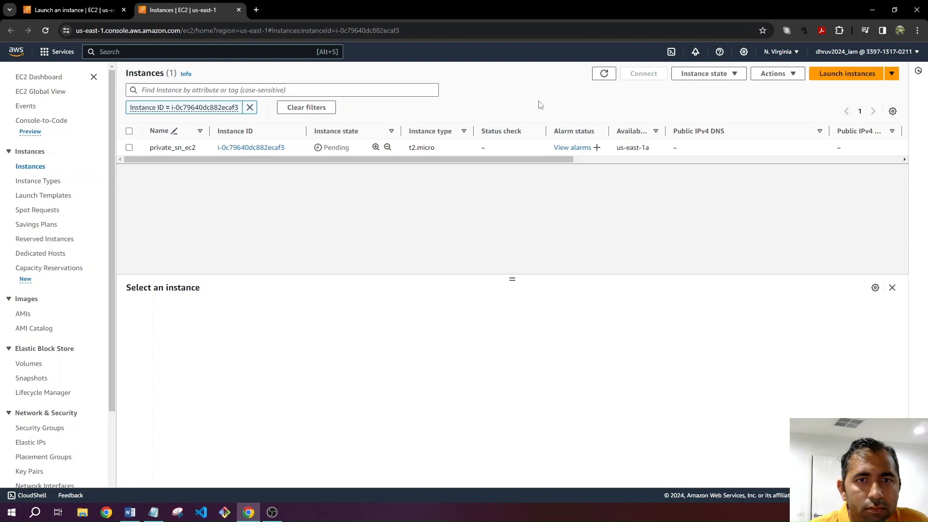
{"action": "left_click", "coordinate": [603, 73]}
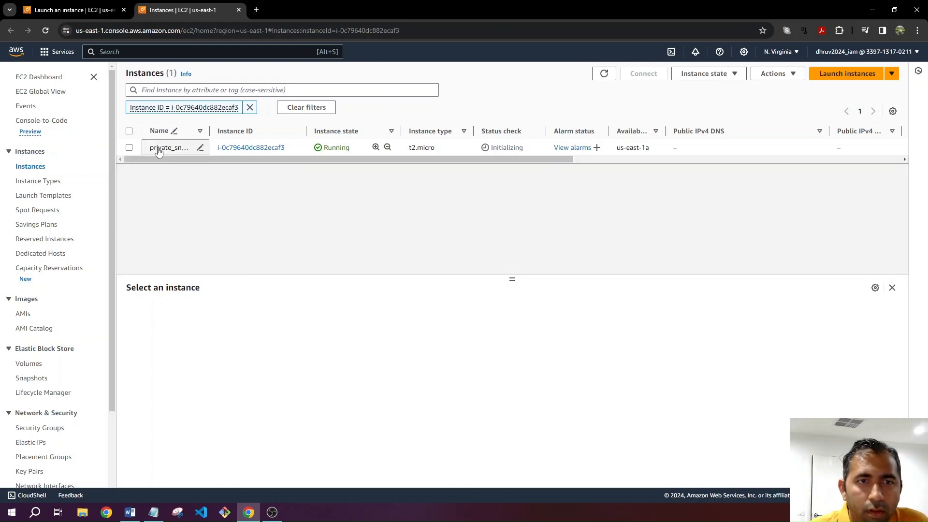
{"action": "left_click", "coordinate": [129, 149]}
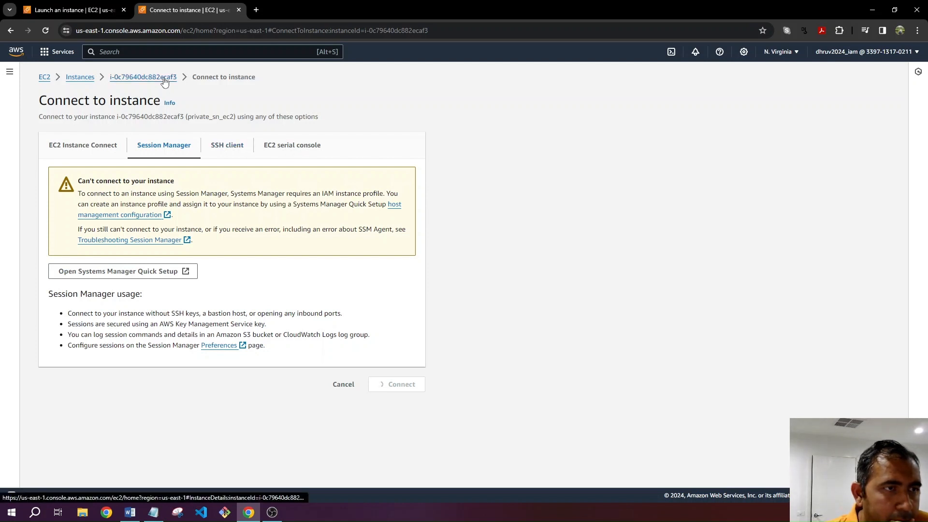
{"action": "left_click", "coordinate": [80, 79]}
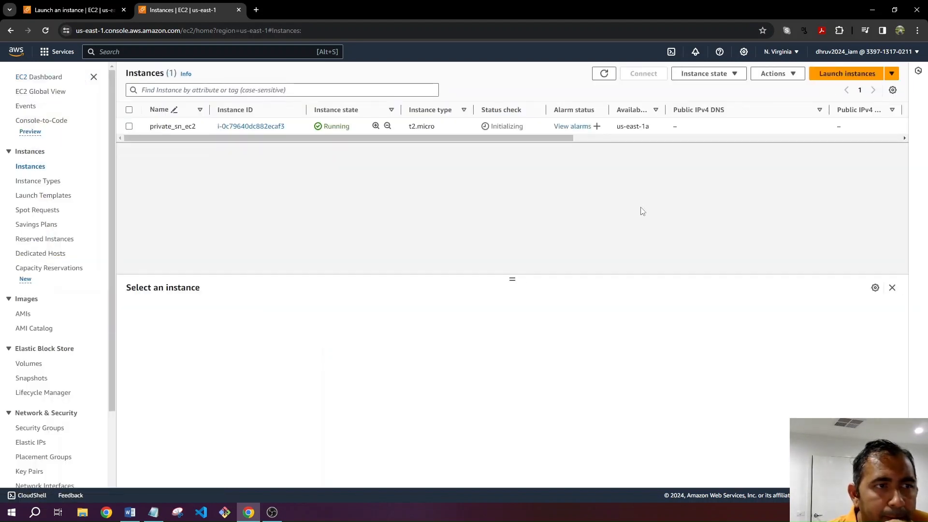
Attach the IAM role AmazonSSMManagedInstanceCore to private_sn_ec2 and open the instance's Session Manager connection page
{"action": "left_click", "coordinate": [792, 75]}
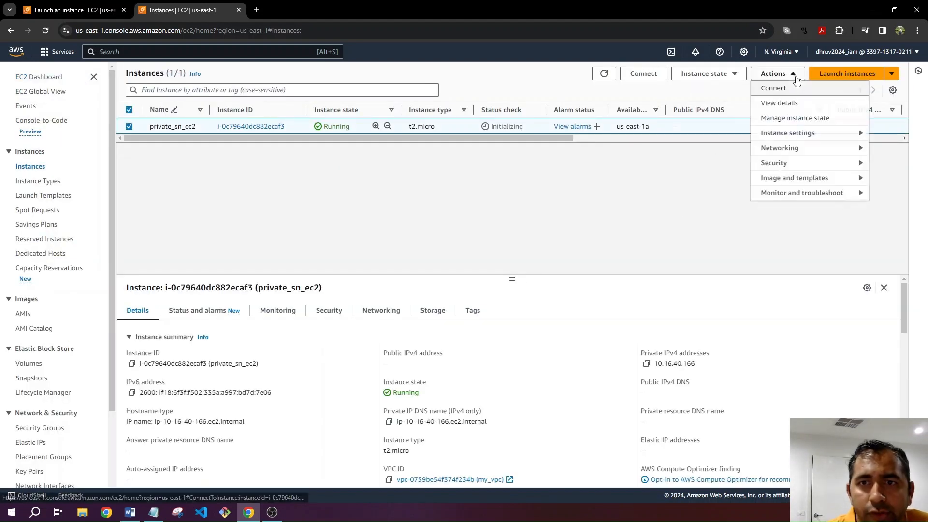
{"action": "mouse_move", "coordinate": [787, 165]}
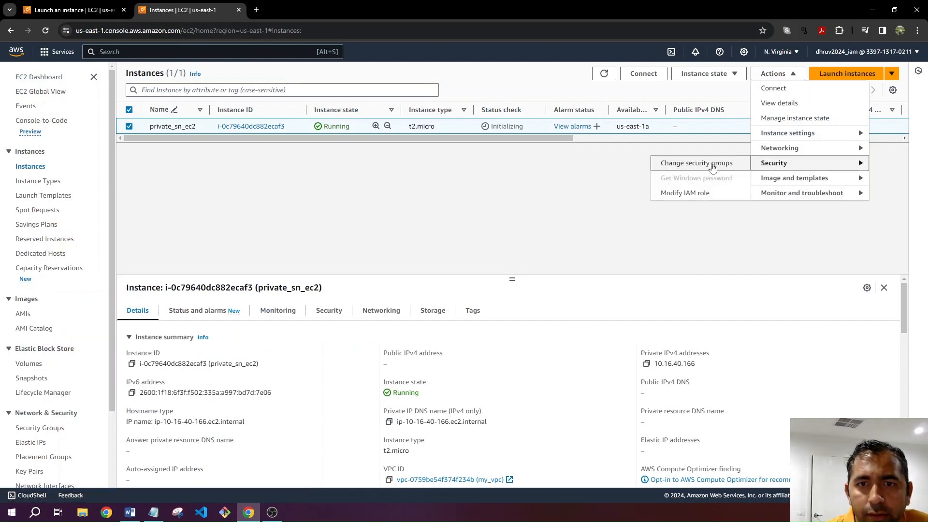
{"action": "left_click", "coordinate": [698, 193]}
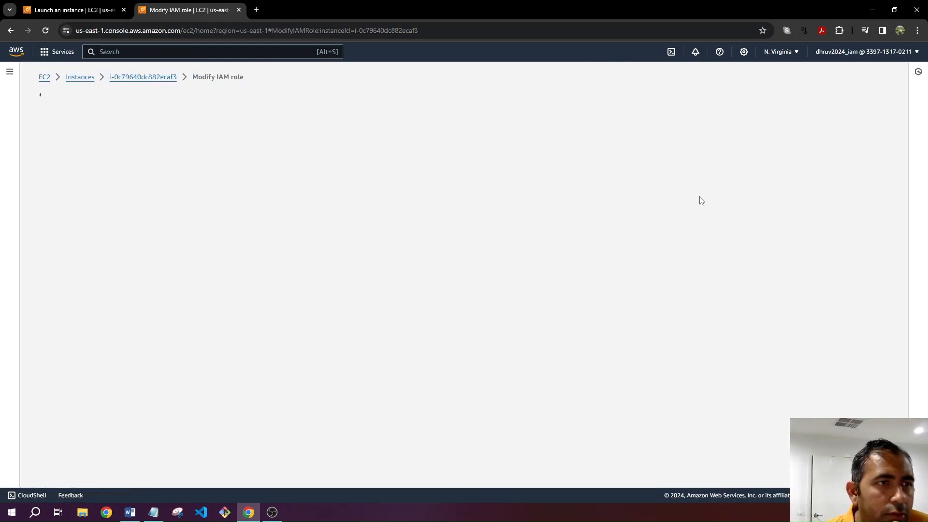
{"action": "left_click", "coordinate": [264, 205]}
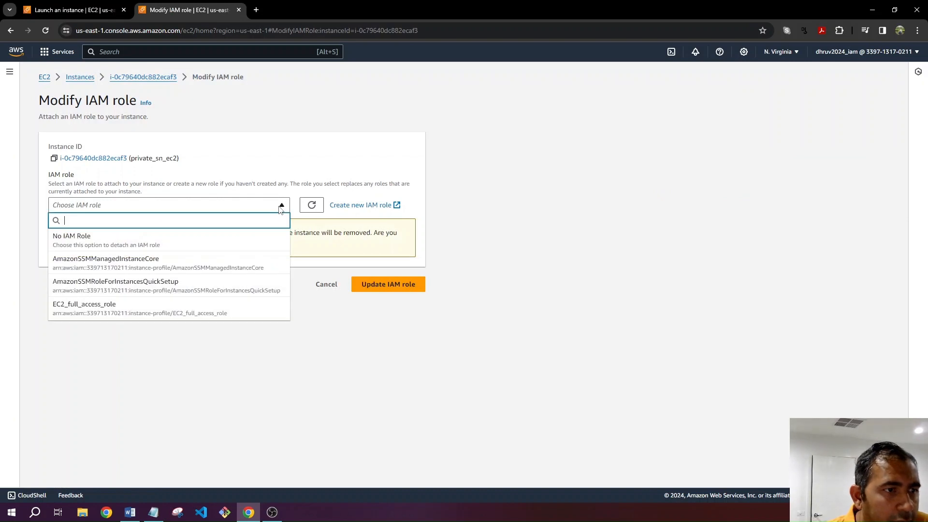
{"action": "left_click", "coordinate": [183, 263]}
{"action": "left_click", "coordinate": [389, 243]}
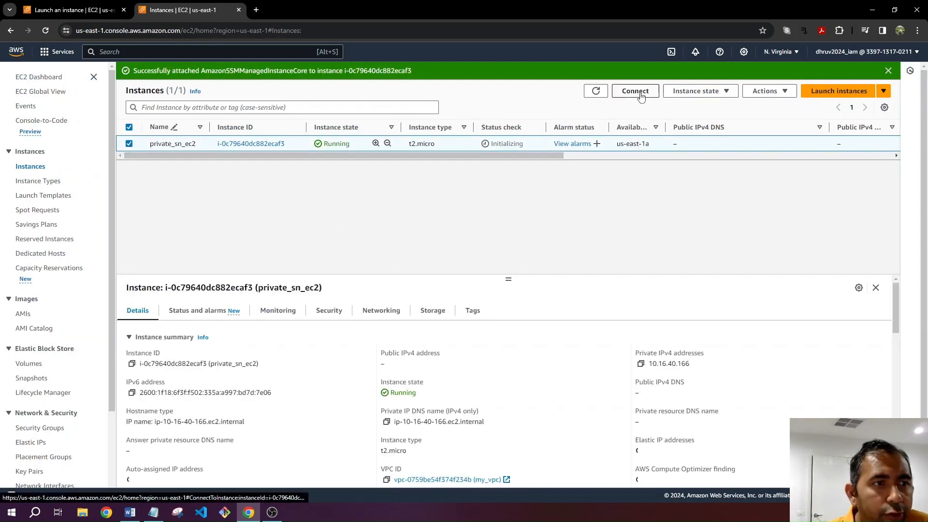
{"action": "left_click", "coordinate": [641, 96]}
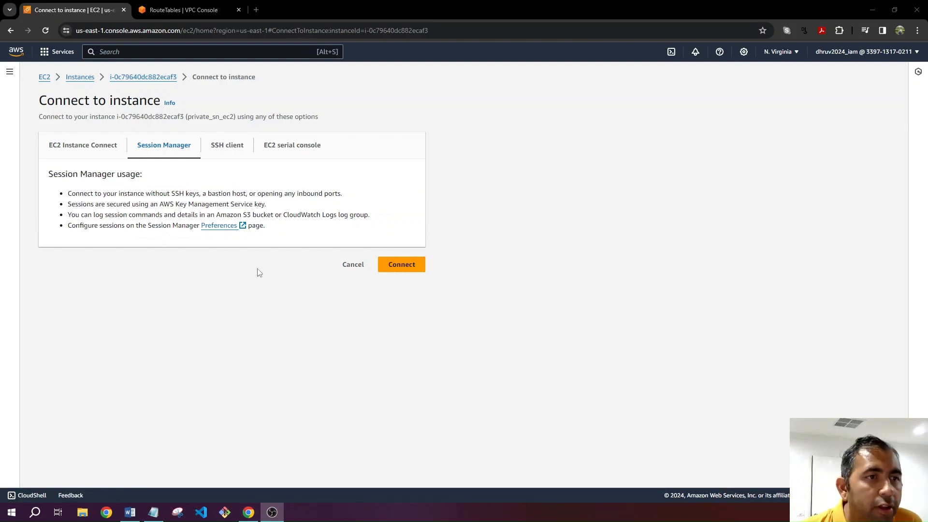
{"action": "left_click", "coordinate": [272, 302]}
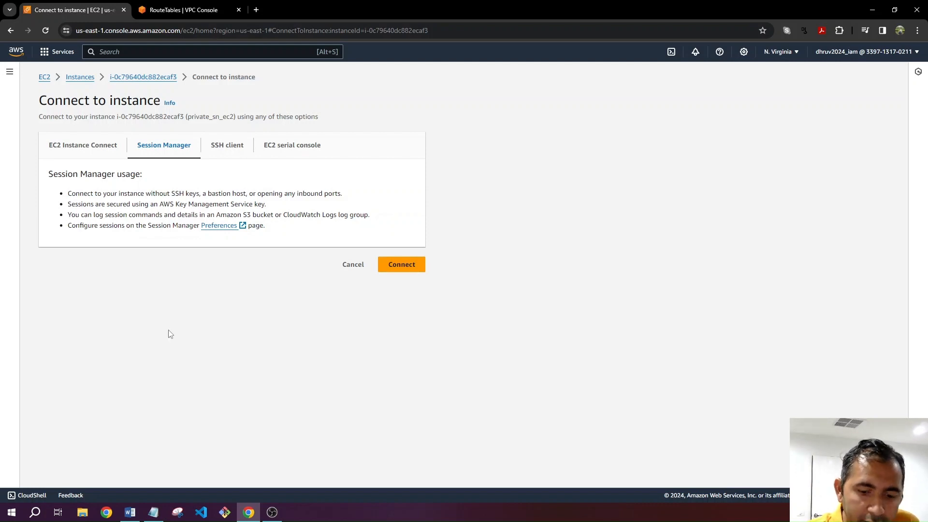
Examine the routes and explicit subnet associations of the natgw_rt route table in the VPC console
{"action": "left_click", "coordinate": [175, 14]}
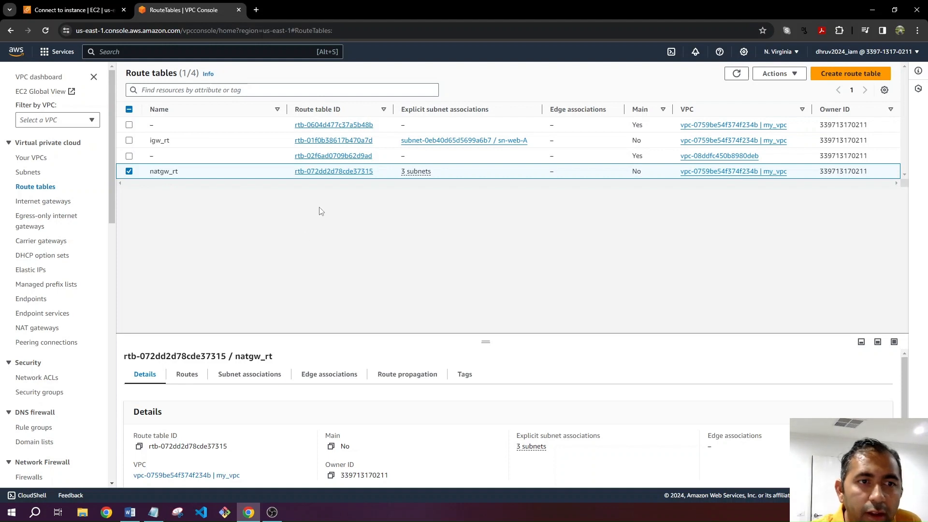
{"action": "left_click", "coordinate": [336, 173]}
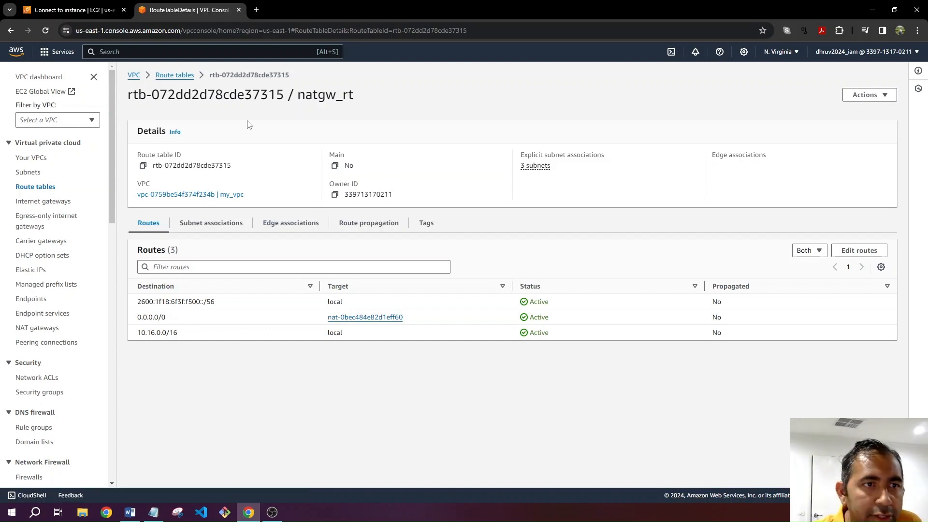
{"action": "left_click", "coordinate": [172, 78]}
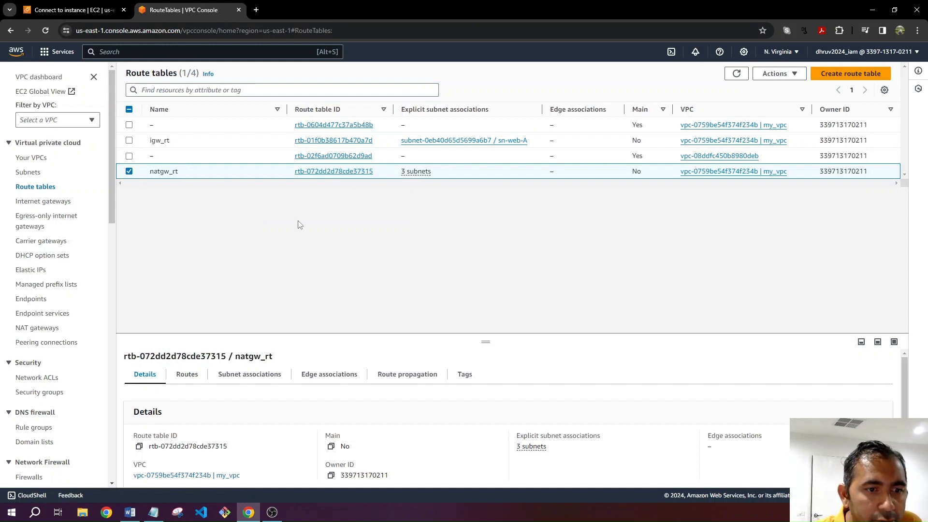
{"action": "left_click", "coordinate": [253, 382]}
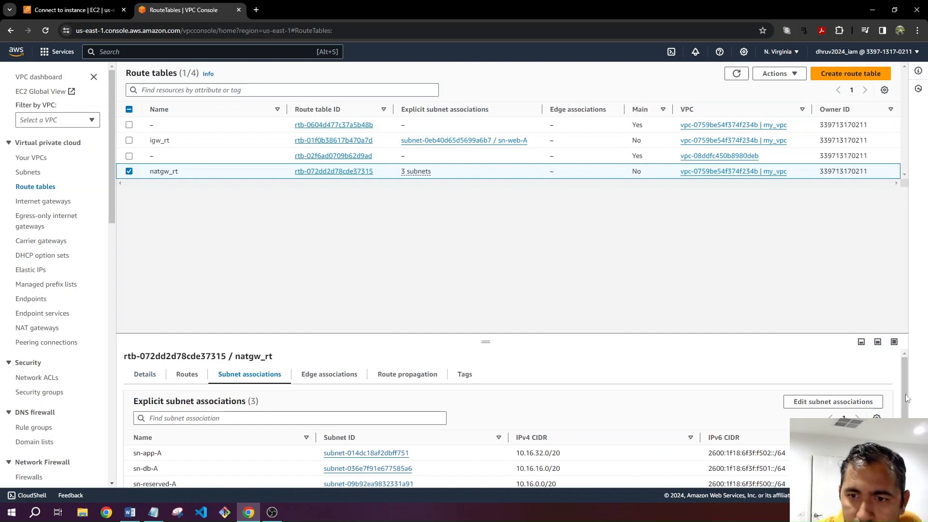
{"action": "scroll", "coordinate": [906, 397], "scroll_direction": "down", "scroll_amount": 2}
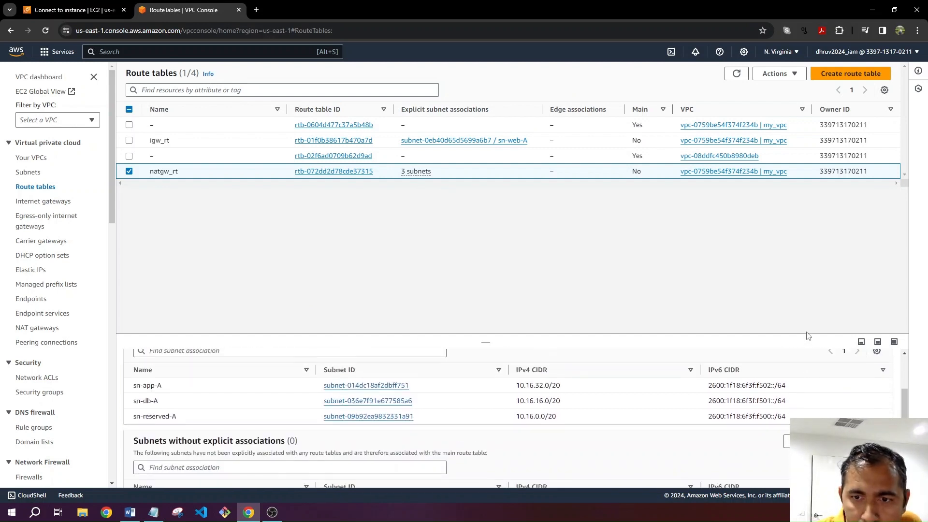
{"action": "left_click_drag", "start_coordinate": [805, 331], "coordinate": [797, 244]}
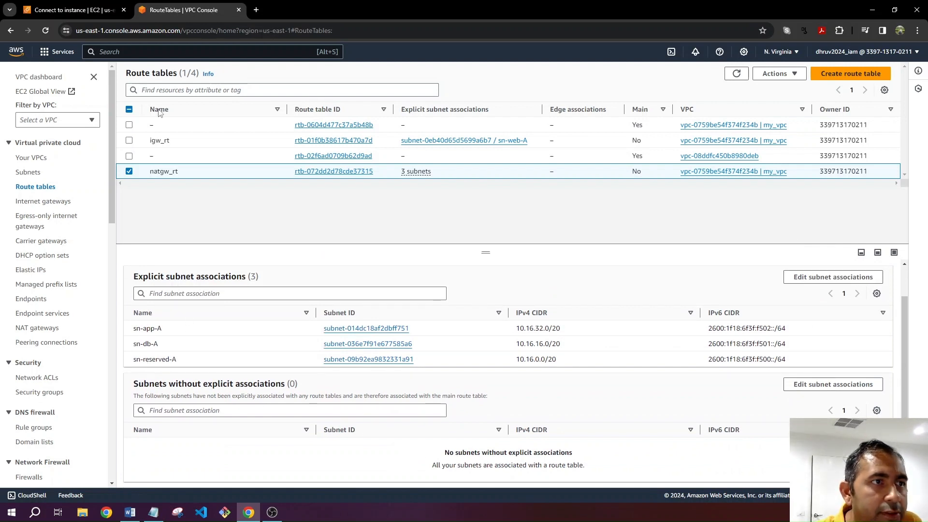
Connect to private_sn_ec2 through Session Manager and ping 1.1.1.1 to test its internet access
{"action": "left_click", "coordinate": [52, 10]}
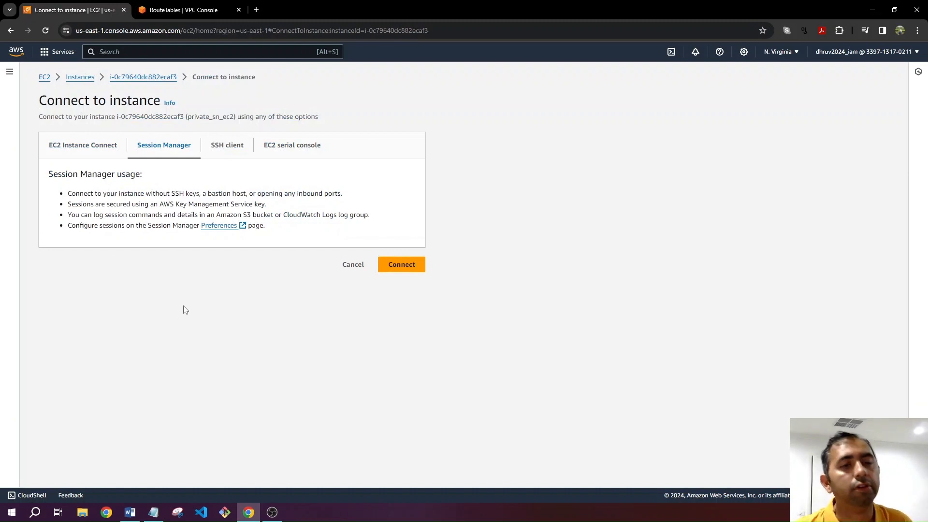
{"action": "left_click", "coordinate": [416, 264]}
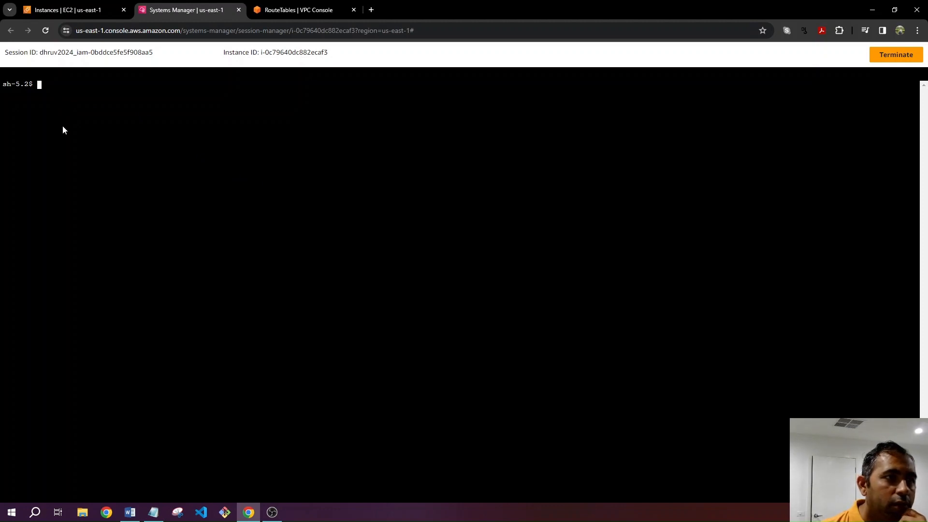
{"action": "type", "text": "in"}
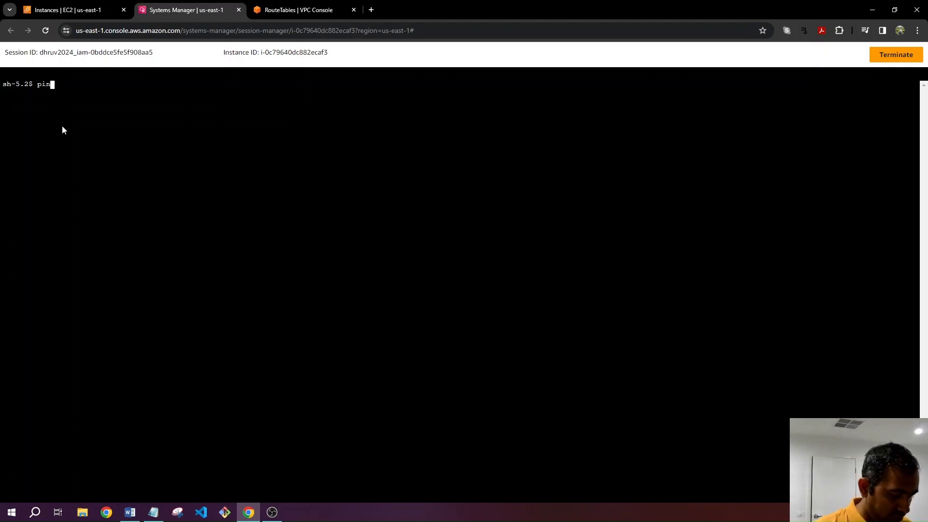
{"action": "type", "text": "g 1.1.1.1"}
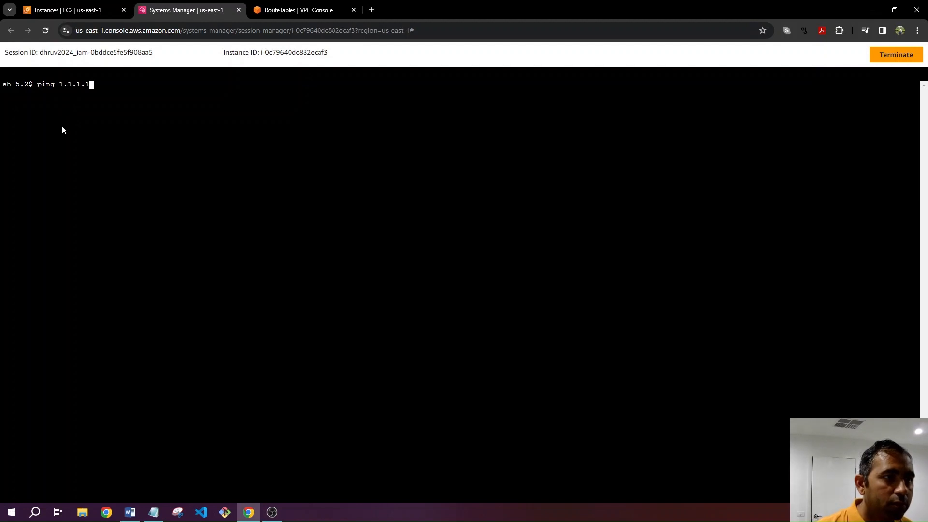
{"action": "key", "text": "Return"}
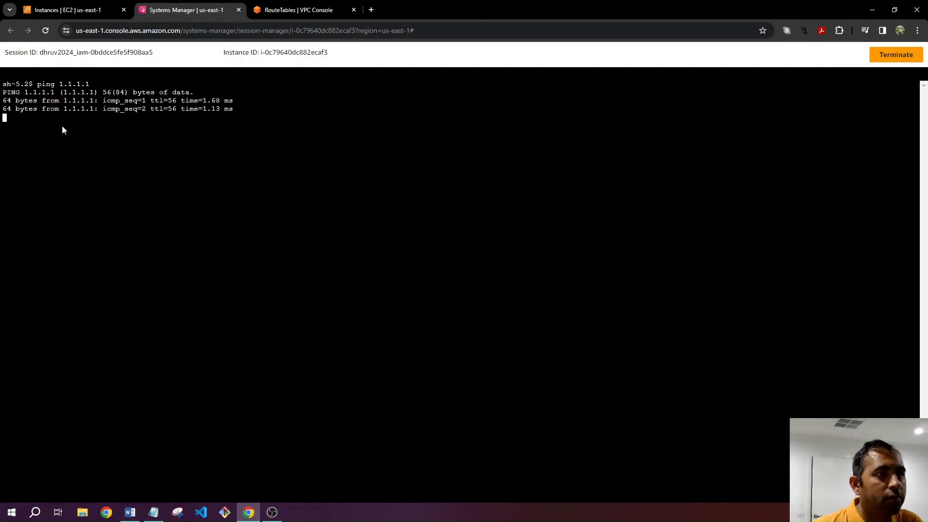